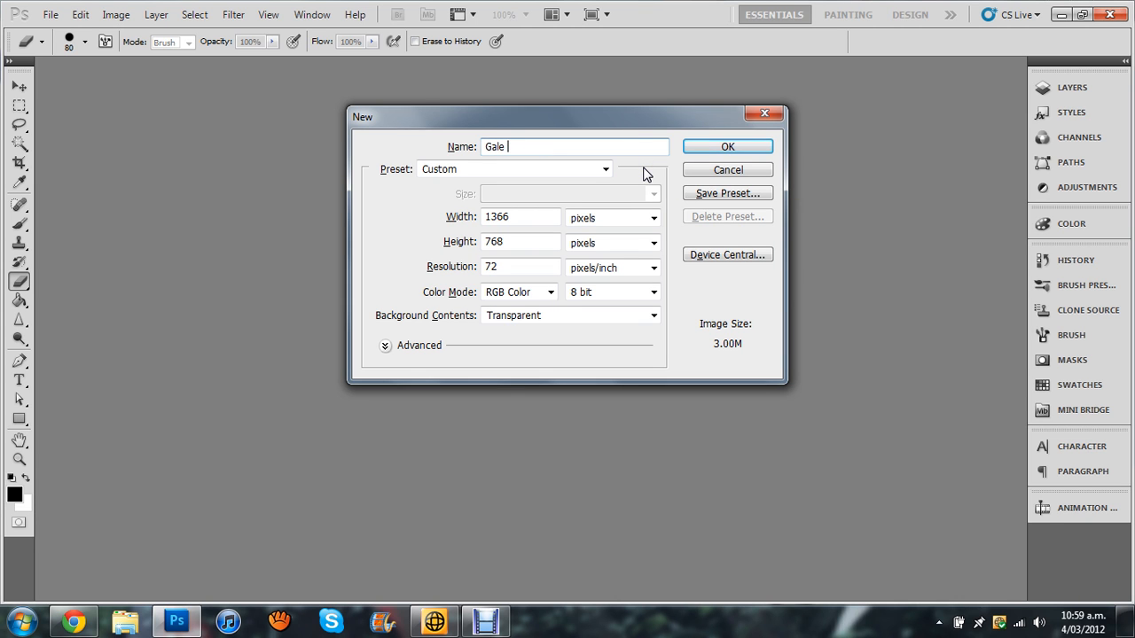
- Name the new 1366 x 768 pixel transparent document "Gale Hawthorne" and create it
text(Hawthro)
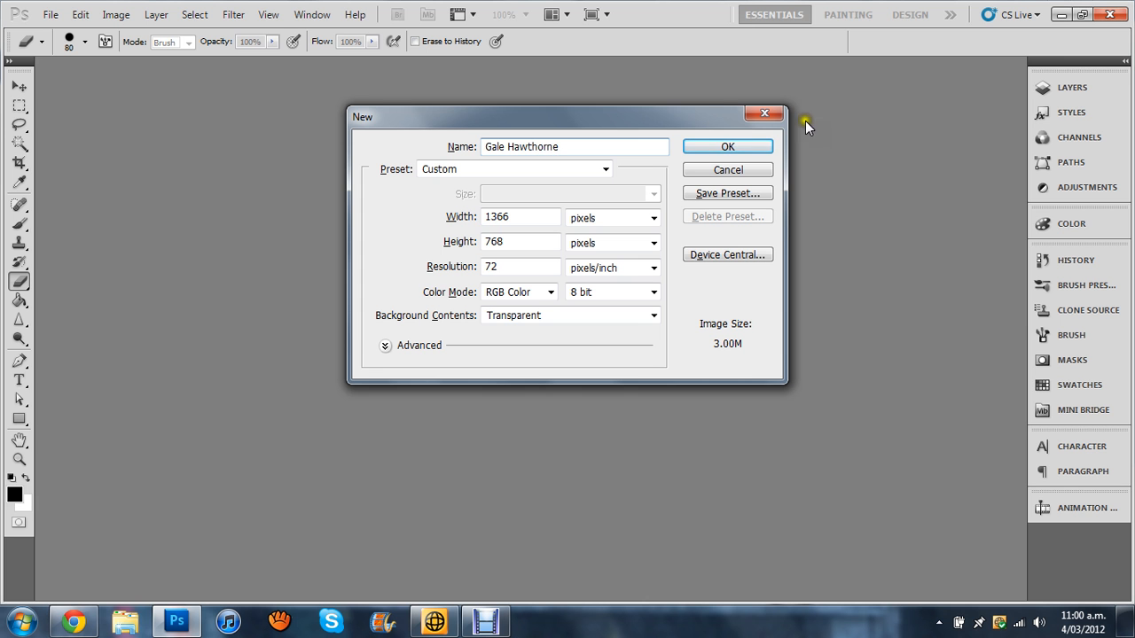
click(758, 146)
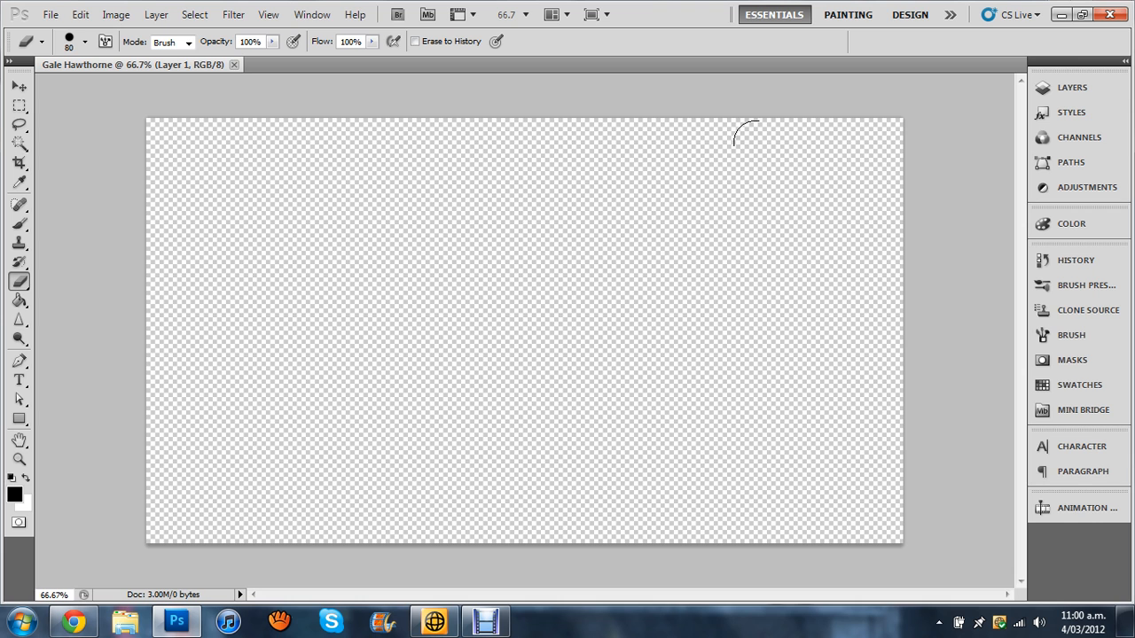
- Fill the empty layer with the dark grey colour 484848
click(114, 16)
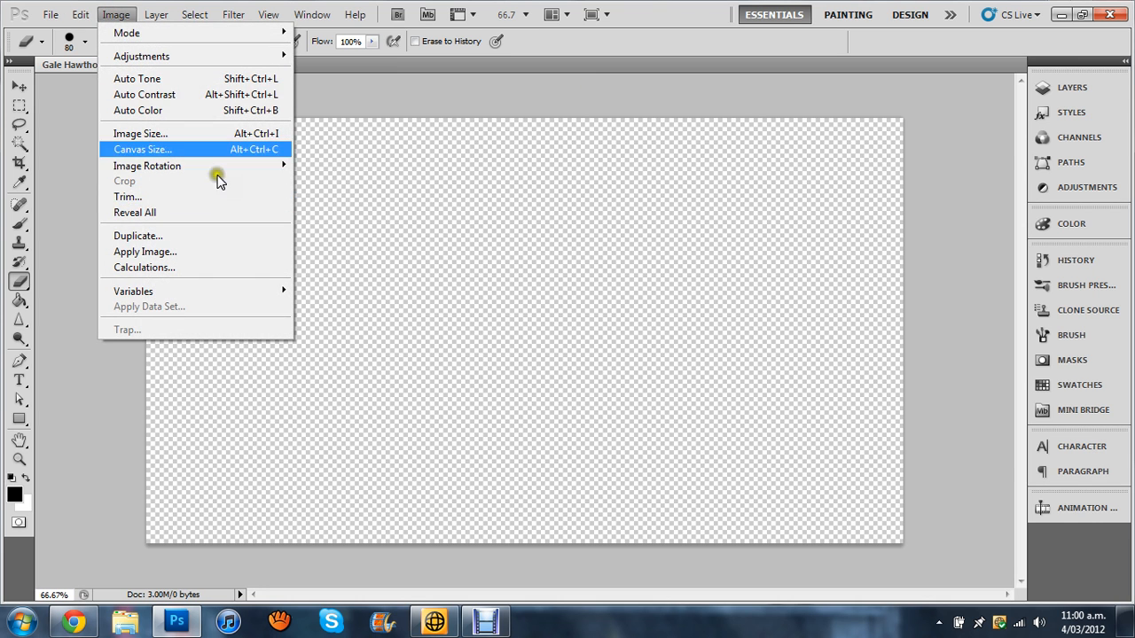
click(53, 230)
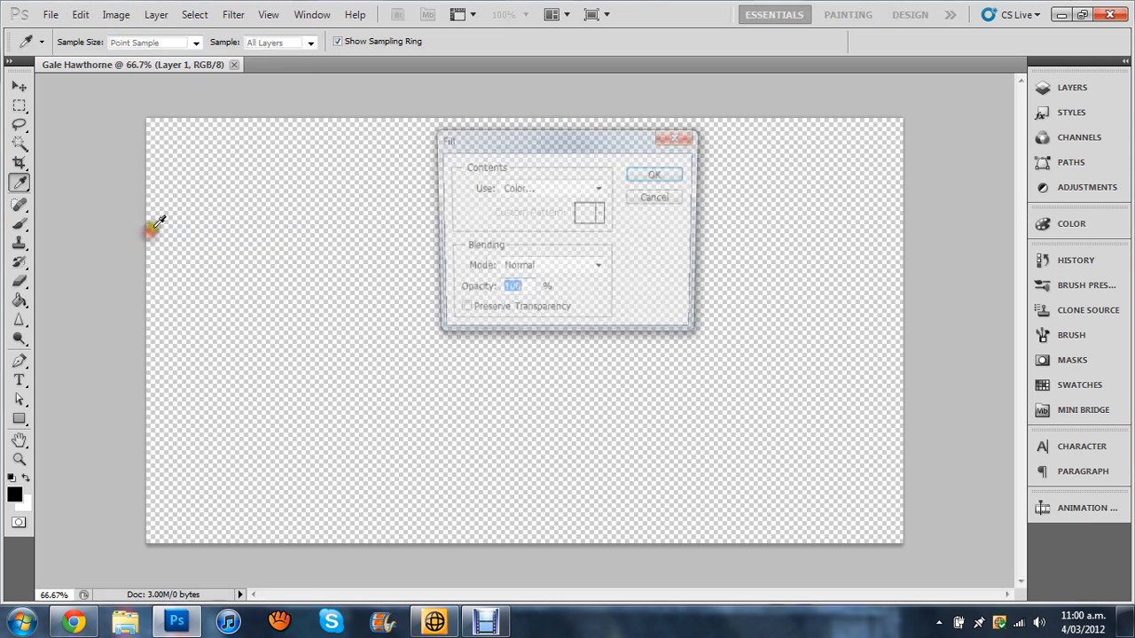
click(580, 190)
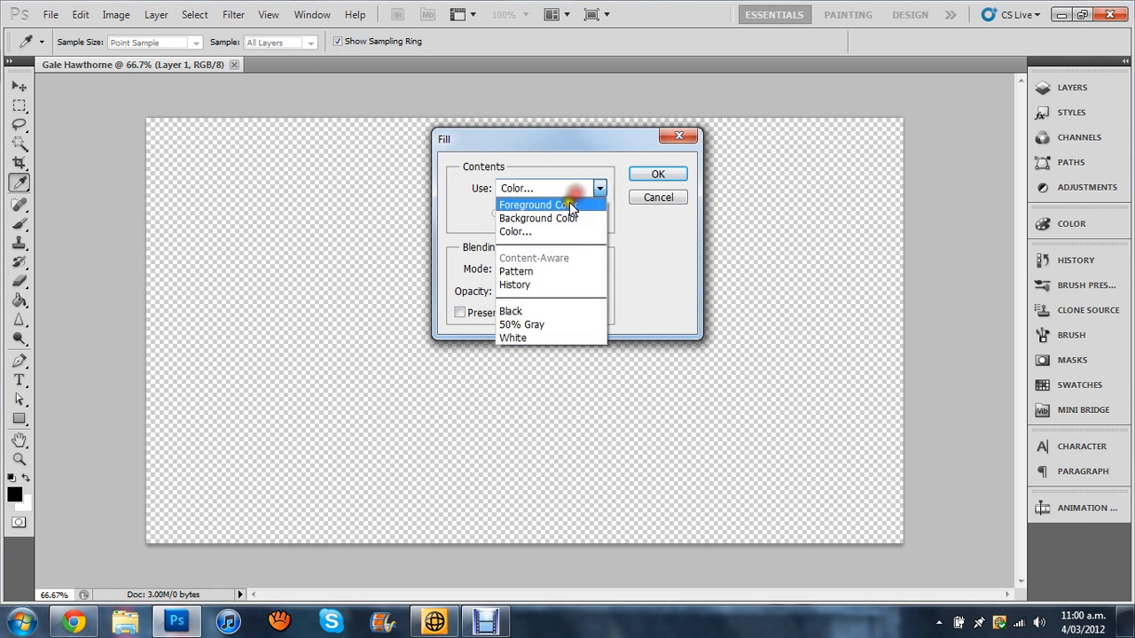
click(565, 234)
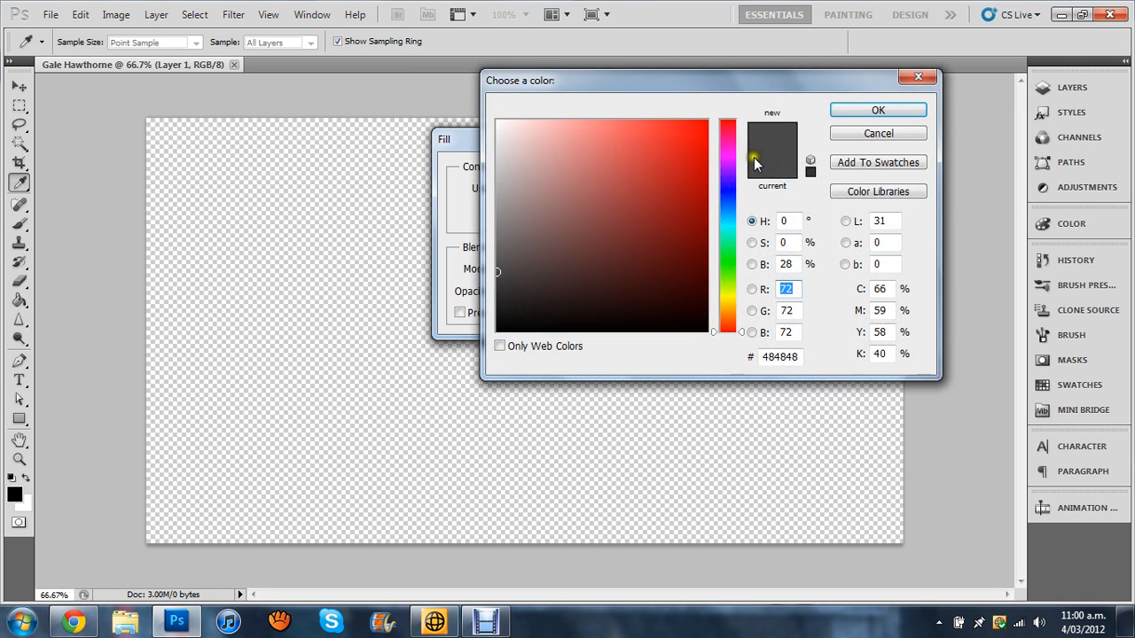
click(873, 110)
click(677, 175)
key(e)
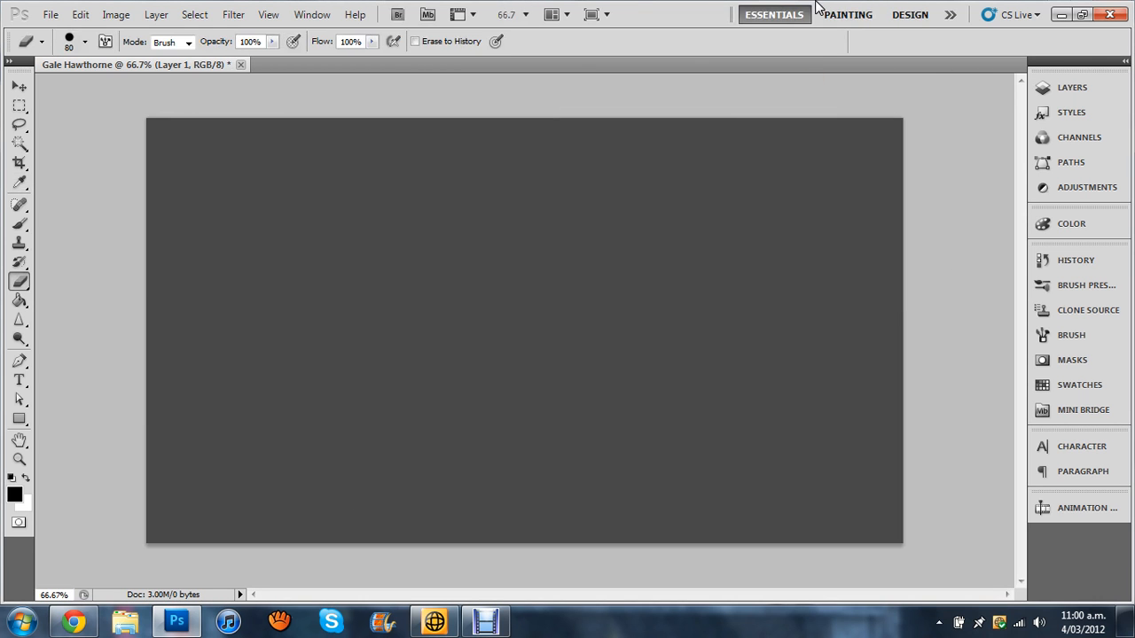
- Add a new layer and paste into it the Gale_7.jpg forest photo copied from Chrome
click(1055, 87)
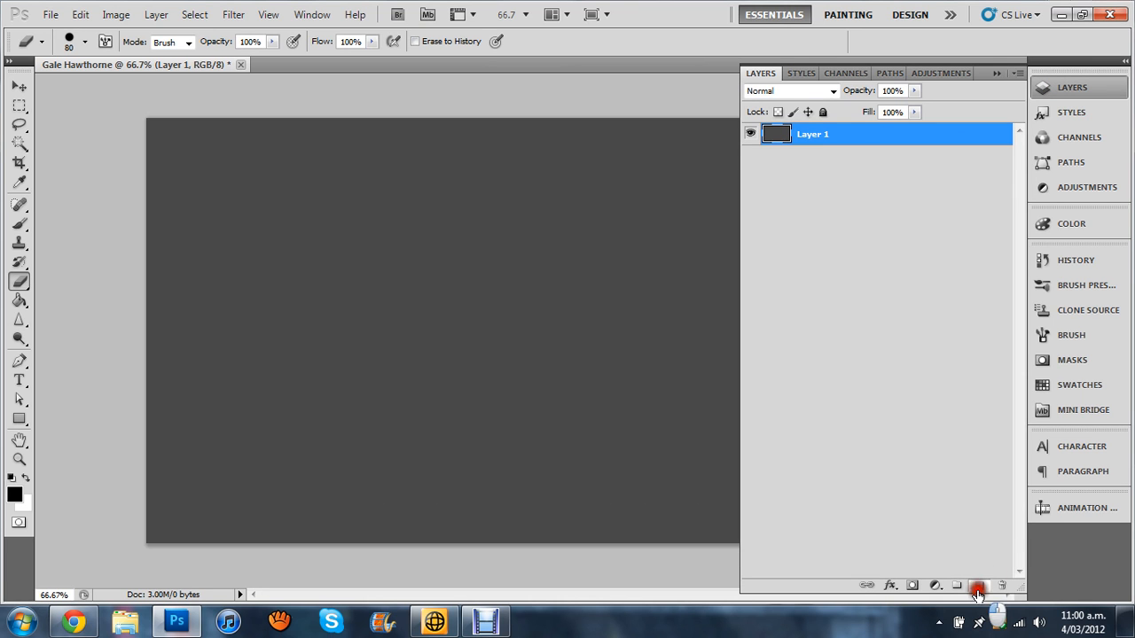
click(978, 586)
click(72, 622)
click(505, 9)
click(634, 9)
right_click(485, 208)
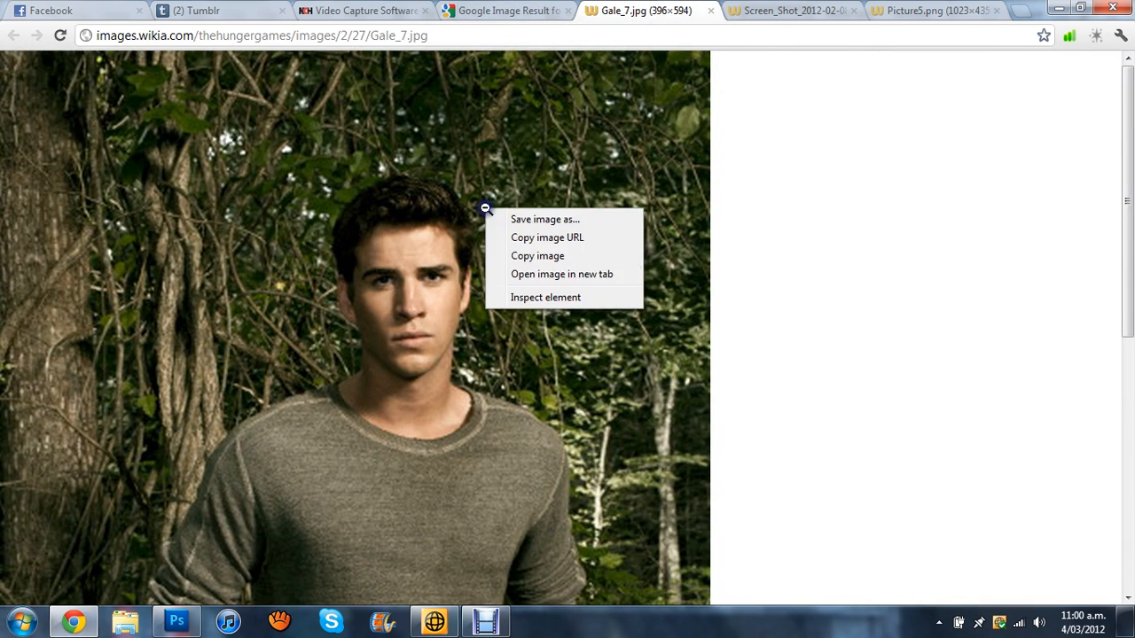
click(539, 258)
click(177, 621)
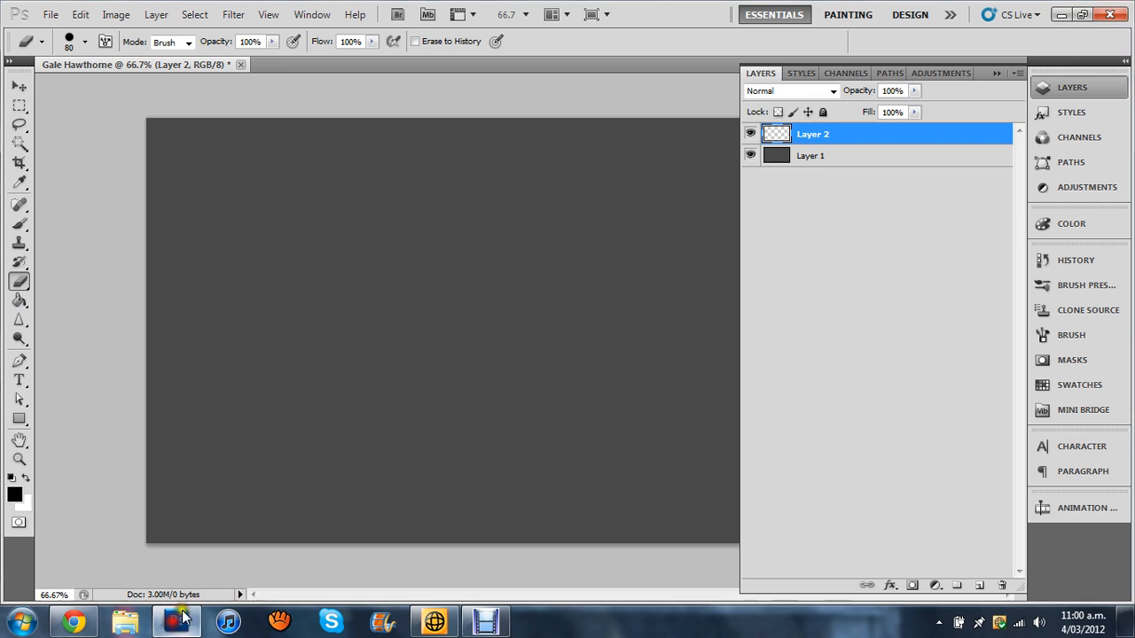
key(ctrl+v)
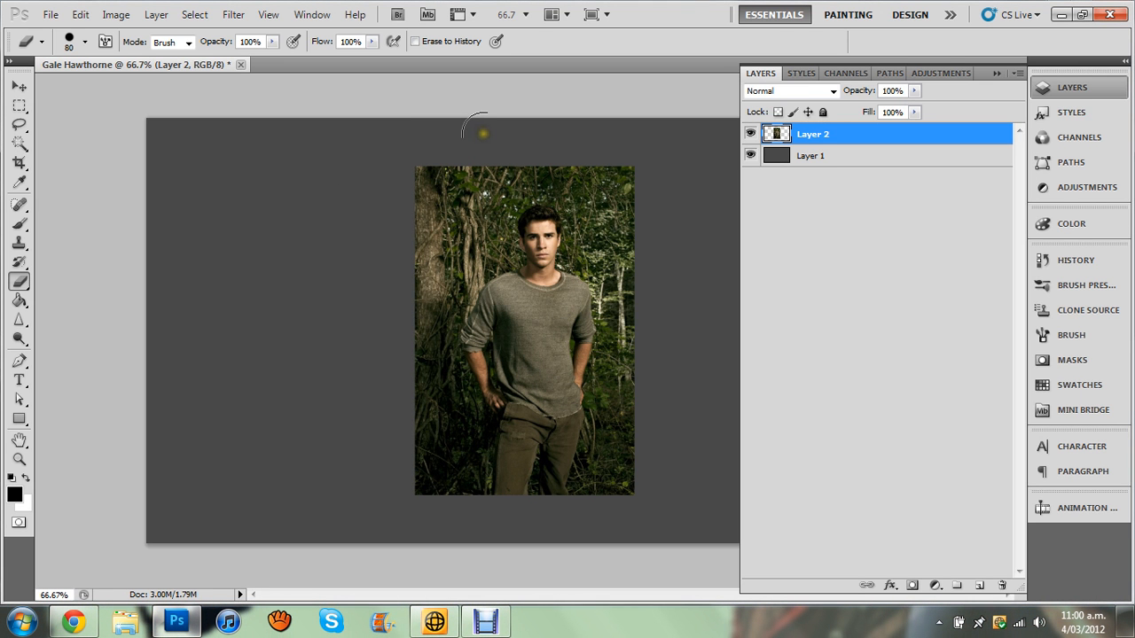
- Scale the forest photo to about 128% width and 129% height, filling the canvas height against its left edge
key(ctrl+t)
drag(415, 495, 383, 545)
drag(495, 393, 252, 392)
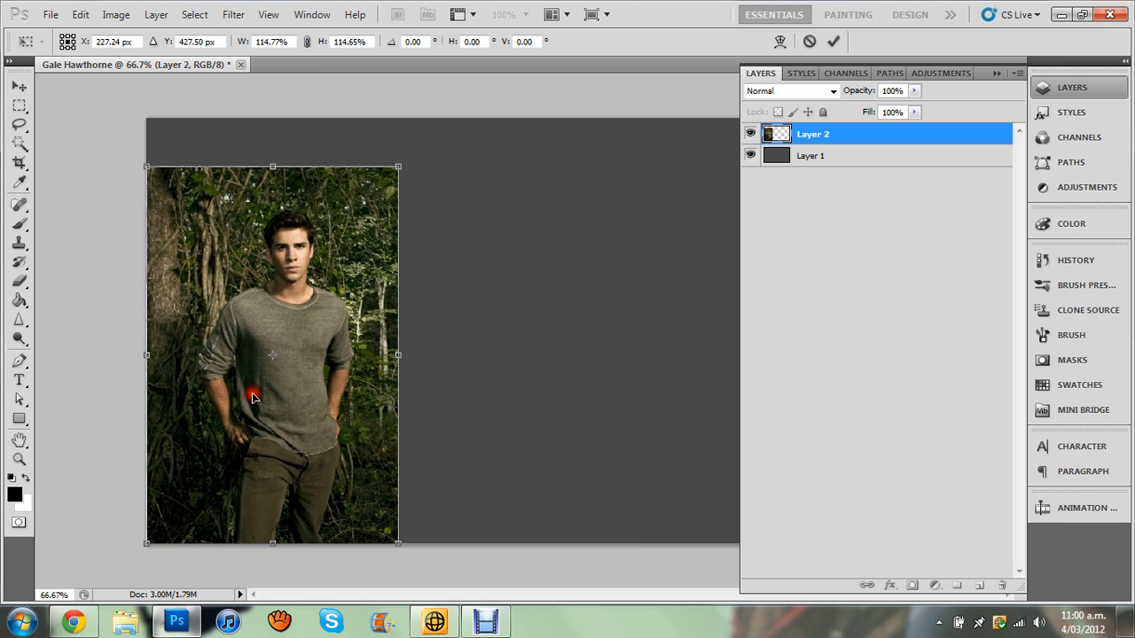
drag(401, 153, 430, 115)
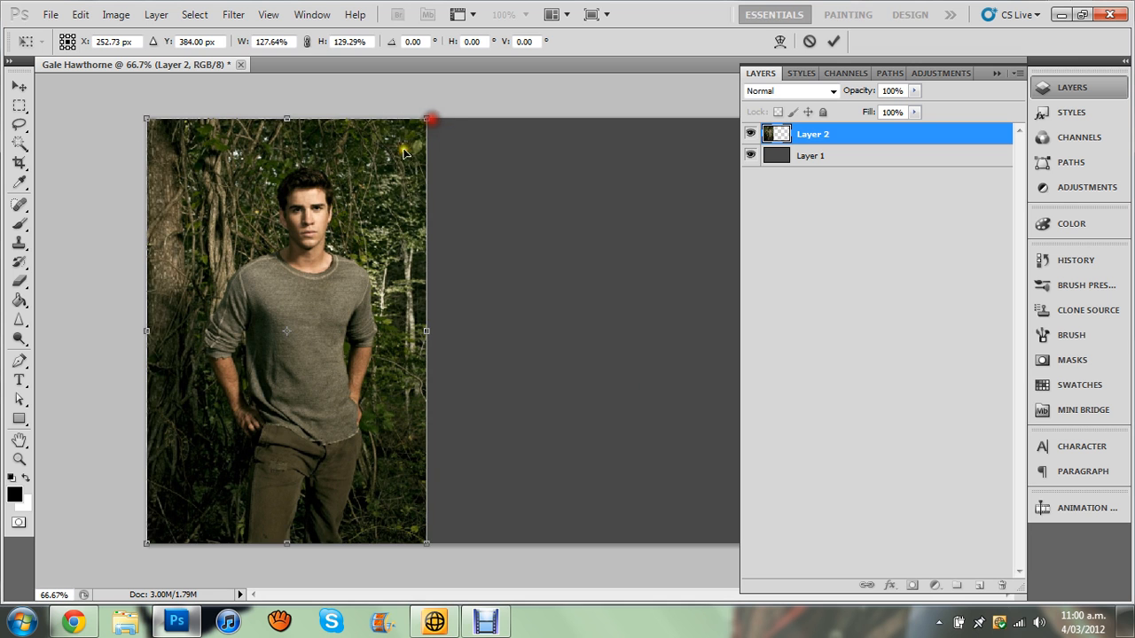
key(Return)
key(e)
- Try the Darken and Screen blend modes on the forest photo's layer and settle on Lighten
click(785, 91)
click(776, 148)
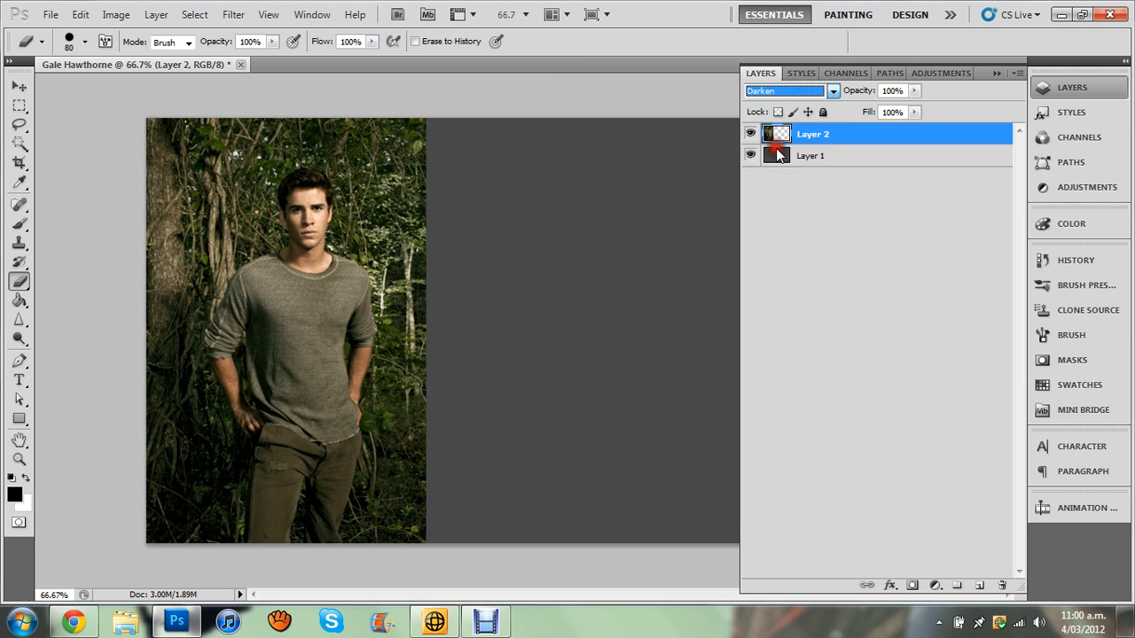
click(794, 92)
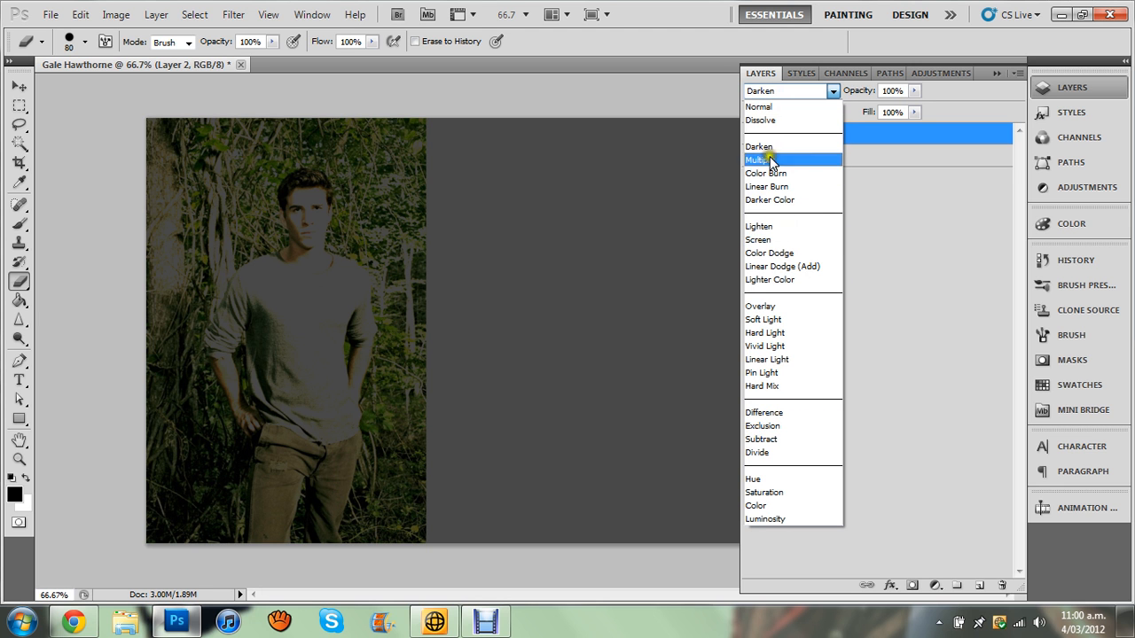
click(774, 228)
scroll(770, 91, down, 1)
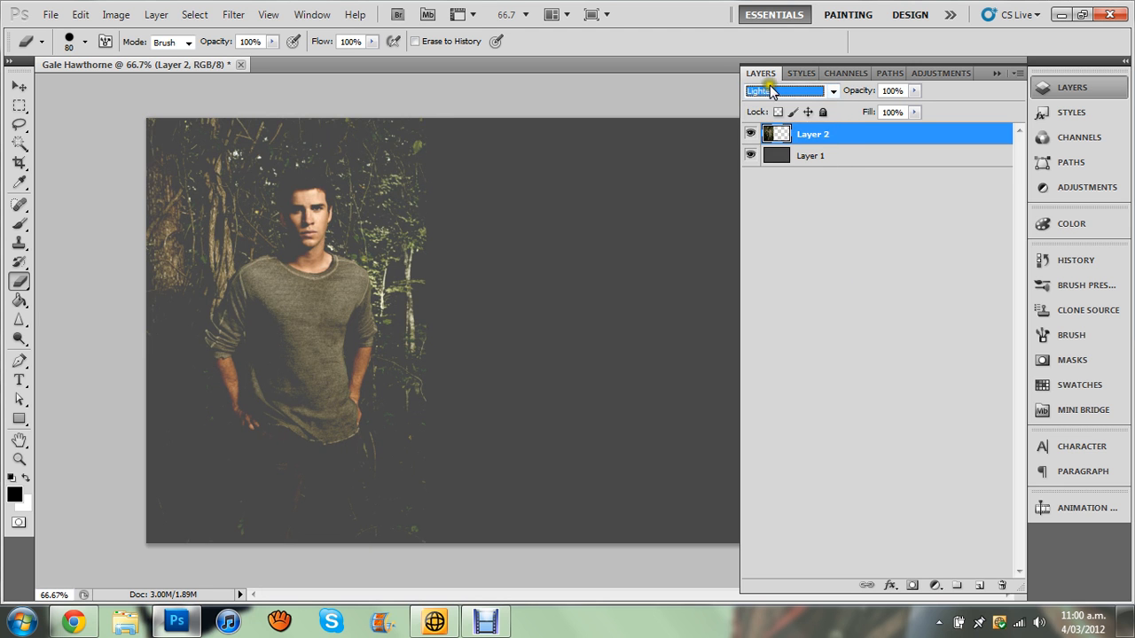
click(788, 92)
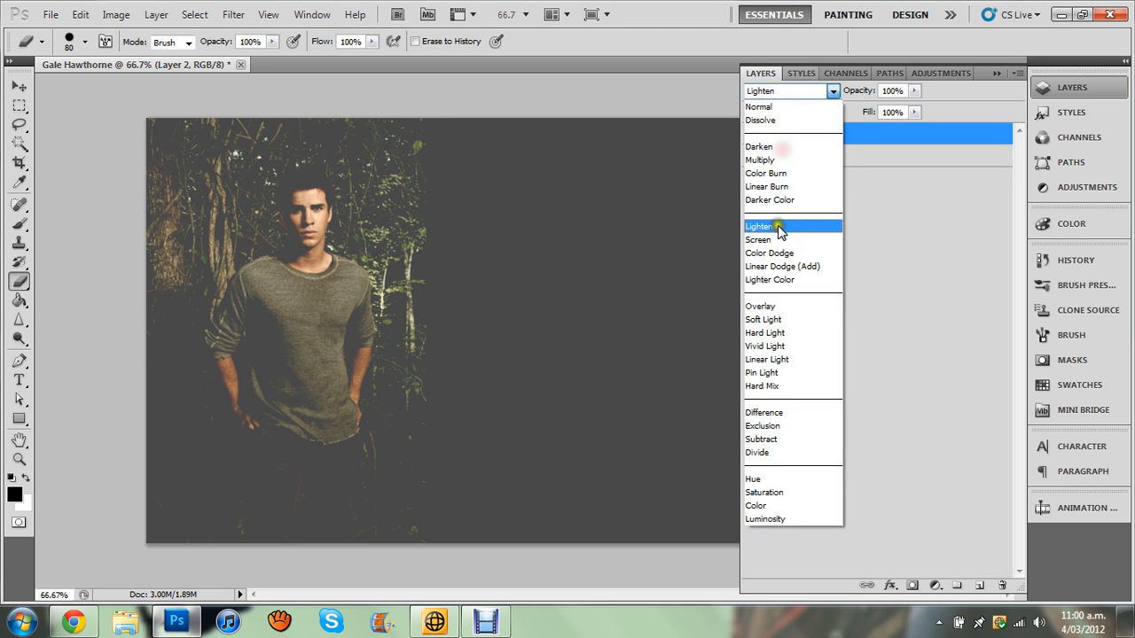
click(782, 239)
click(780, 92)
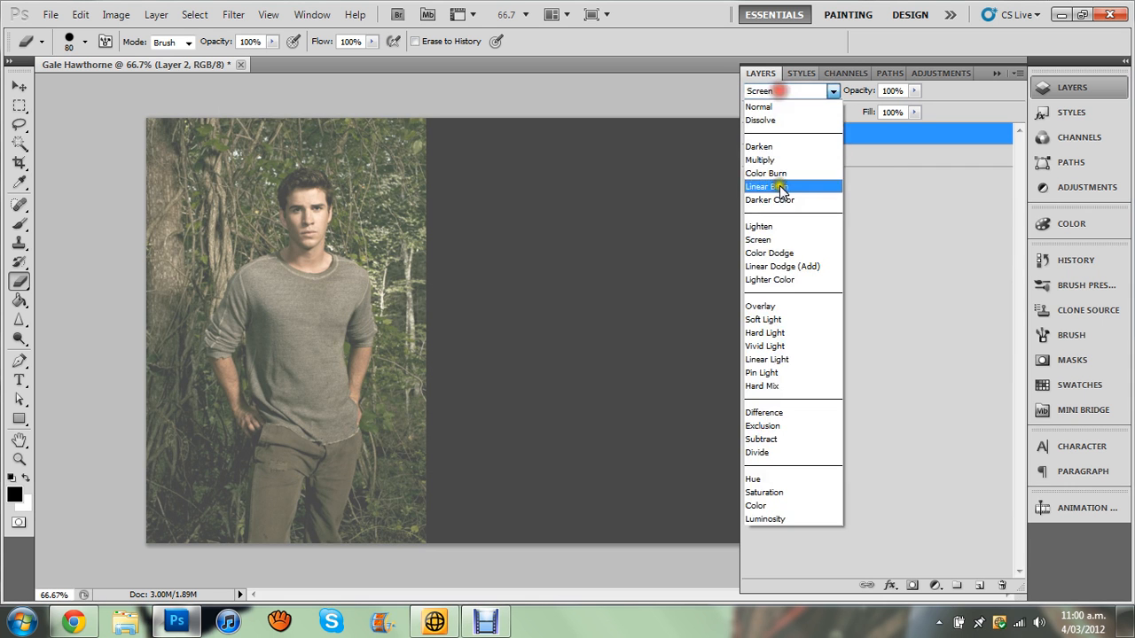
click(777, 221)
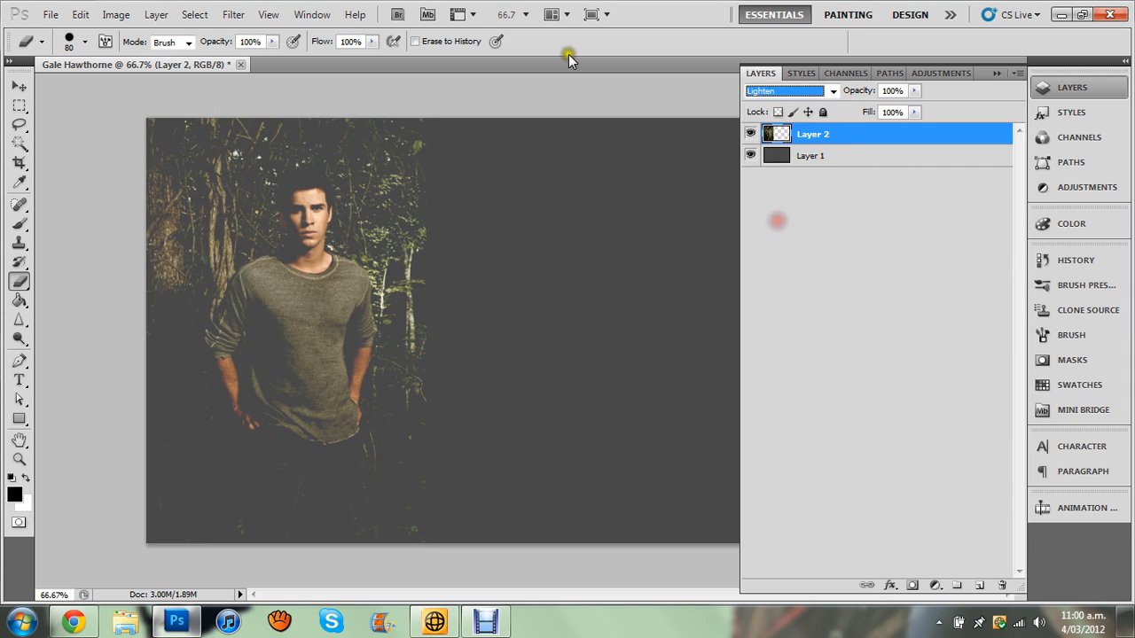
- Erase along the forest photo's right edge with an 80 px eraser brush to blend it into the grey background
click(22, 106)
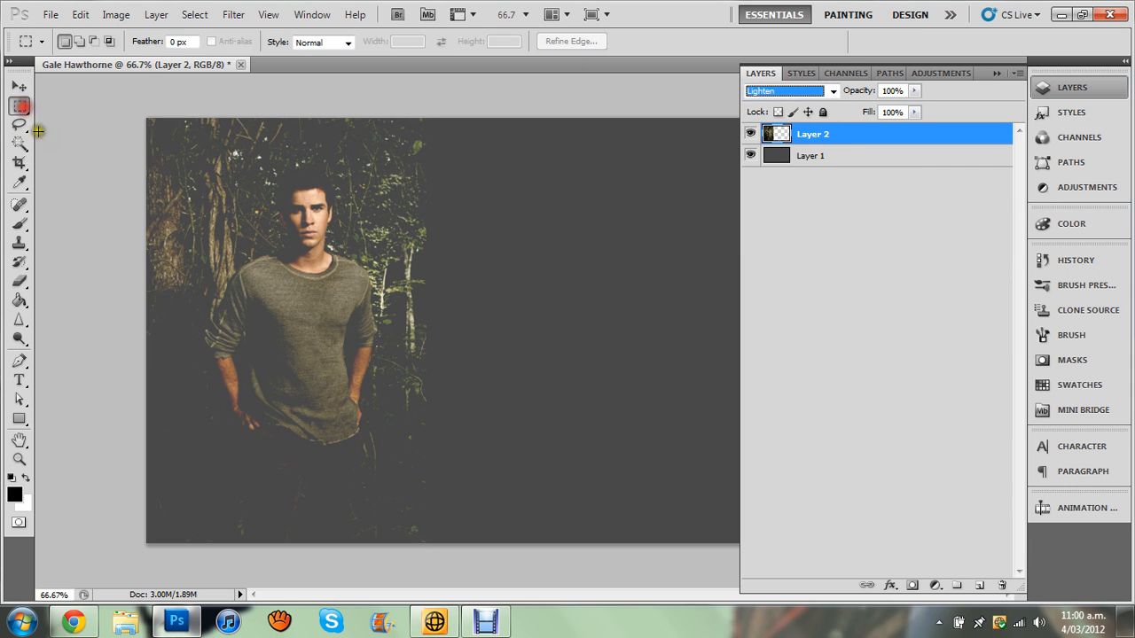
click(19, 280)
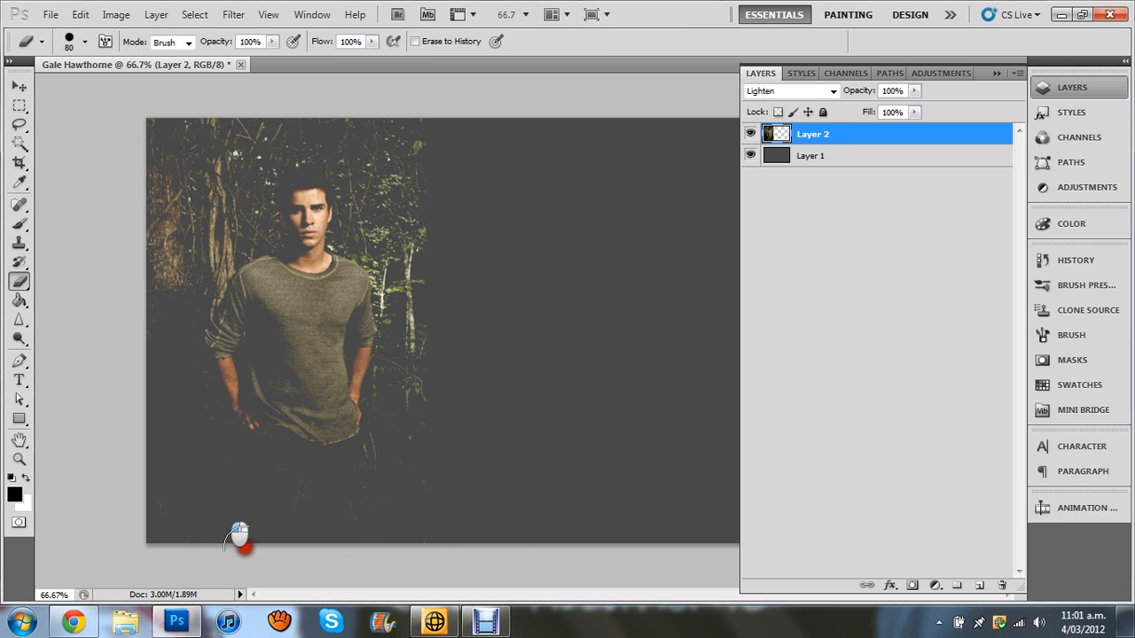
drag(441, 184, 436, 466)
click(88, 42)
click(40, 159)
mouse_move(421, 137)
mouse_down()
mouse_move(407, 213)
mouse_move(425, 327)
mouse_move(422, 231)
mouse_move(419, 368)
mouse_move(393, 483)
mouse_move(412, 432)
mouse_up()
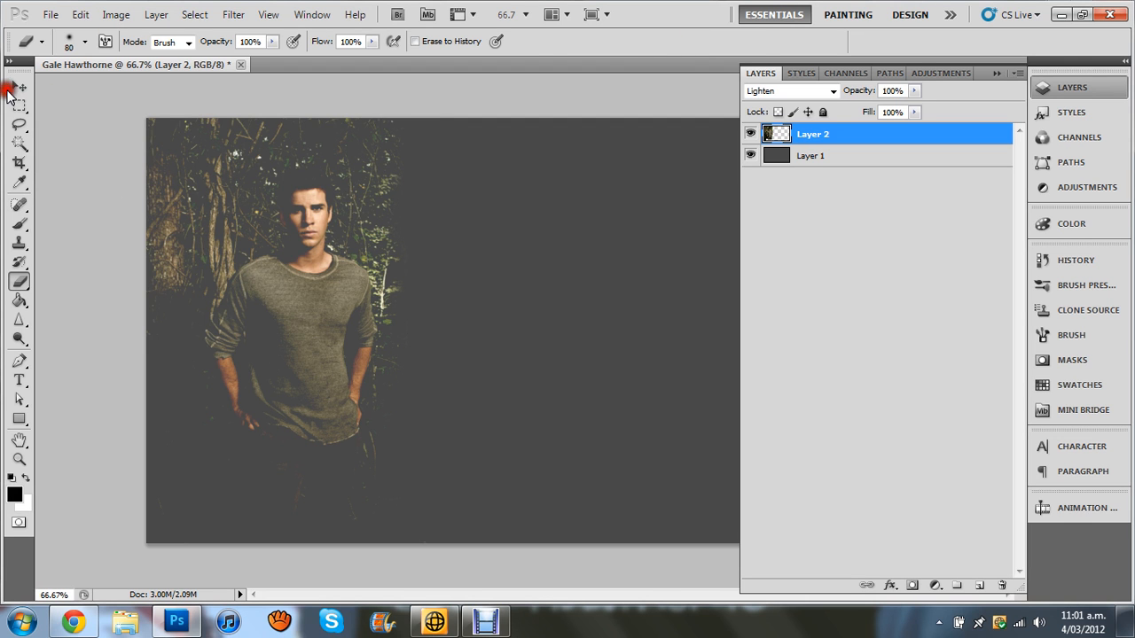
- Shift the forest photo slightly left so the figure sits closer to the canvas edge
click(19, 87)
drag(633, 251, 584, 243)
mouse_move(458, 316)
mouse_down()
mouse_move(473, 332)
mouse_move(465, 341)
mouse_up()
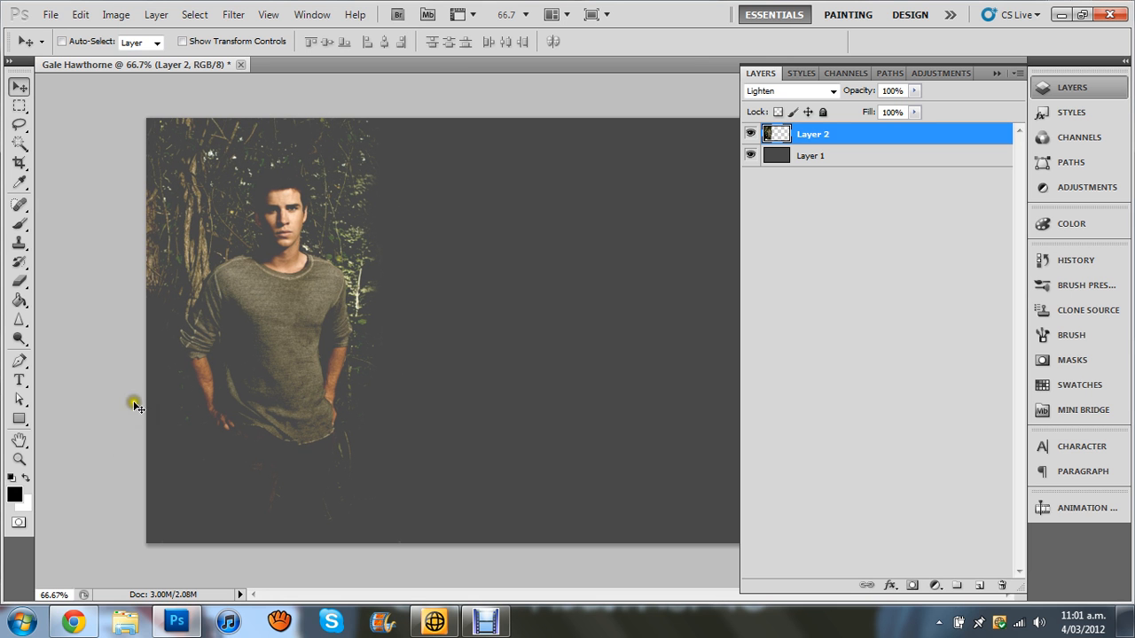
click(26, 282)
- Close the Gale_7.jpg tab in Chrome and paste a copy of the Screen_Shot_2012-02-08 portrait into the Photoshop document
click(80, 628)
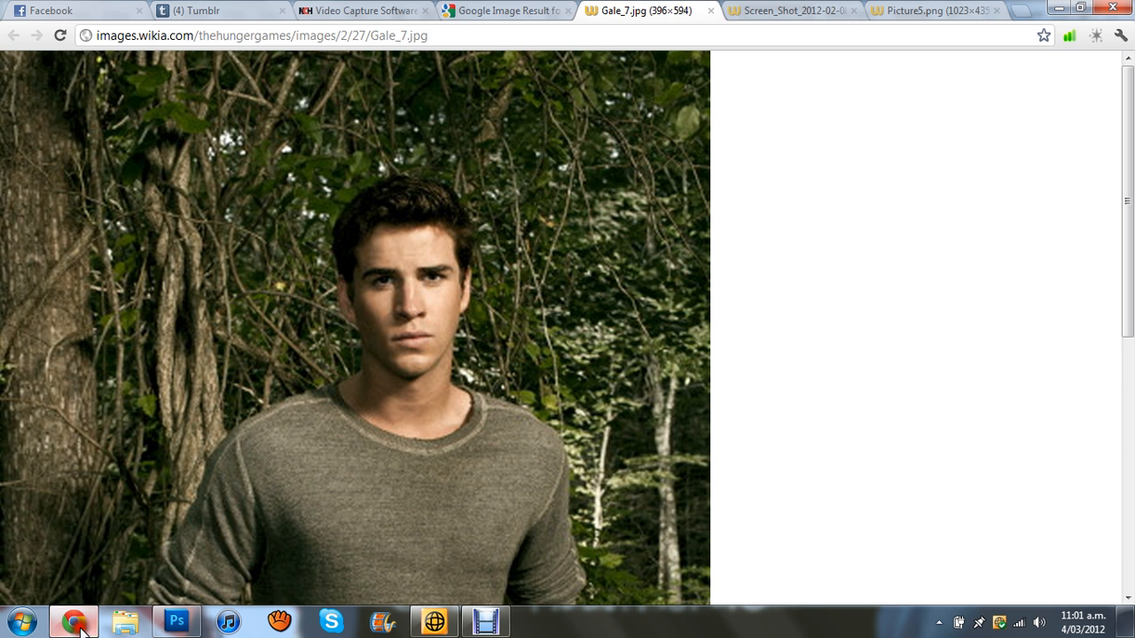
click(714, 13)
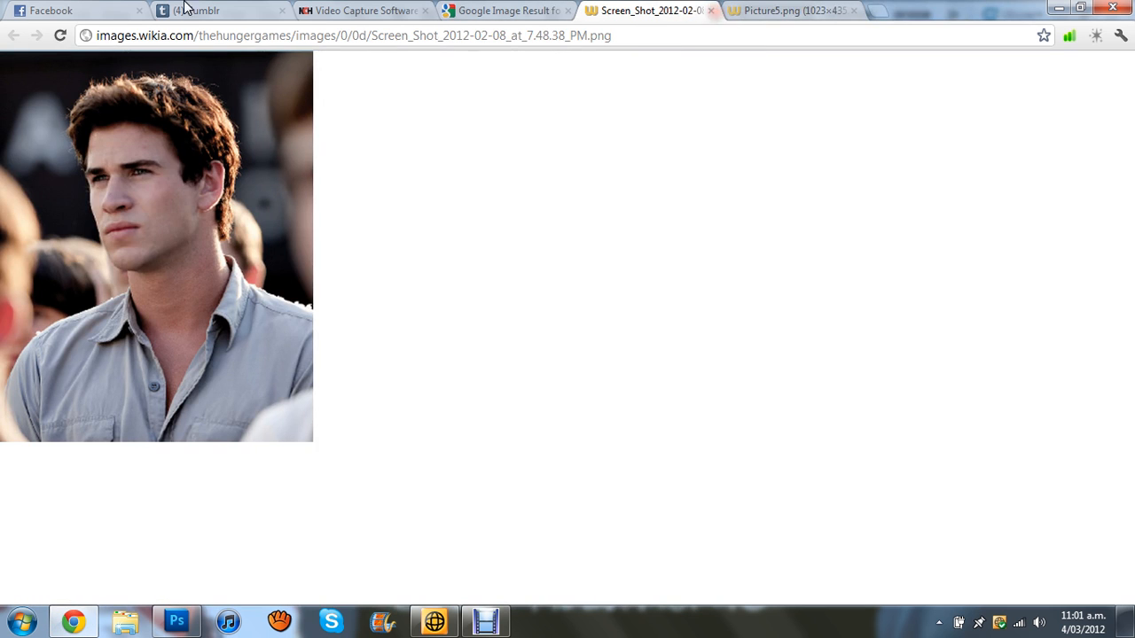
right_click(66, 157)
click(129, 190)
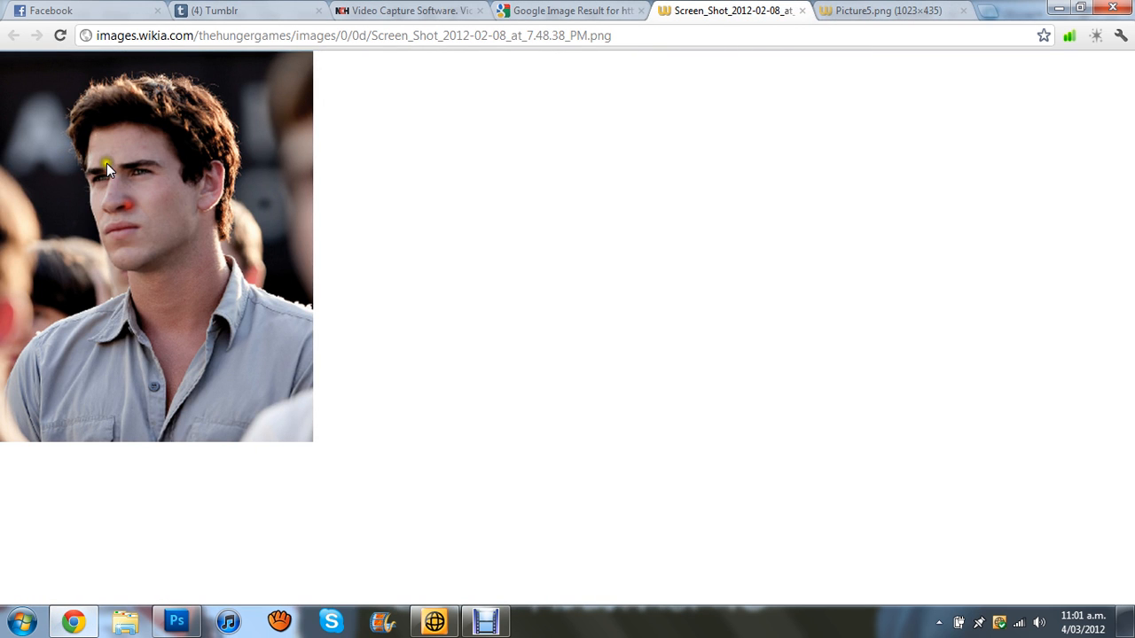
click(175, 622)
key(ctrl+v)
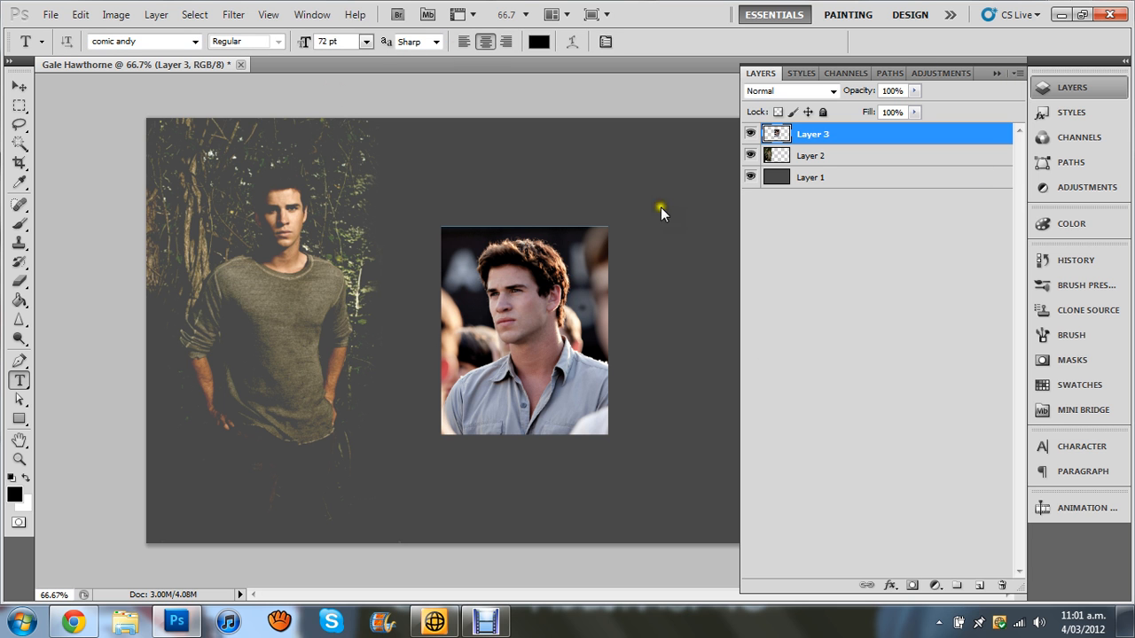
- Move the pasted portrait to the canvas's lower-left corner and enlarge it with Free Transform
click(998, 70)
key(ctrl+t)
drag(527, 387, 264, 476)
drag(321, 337, 424, 216)
key(Return)
key(t)
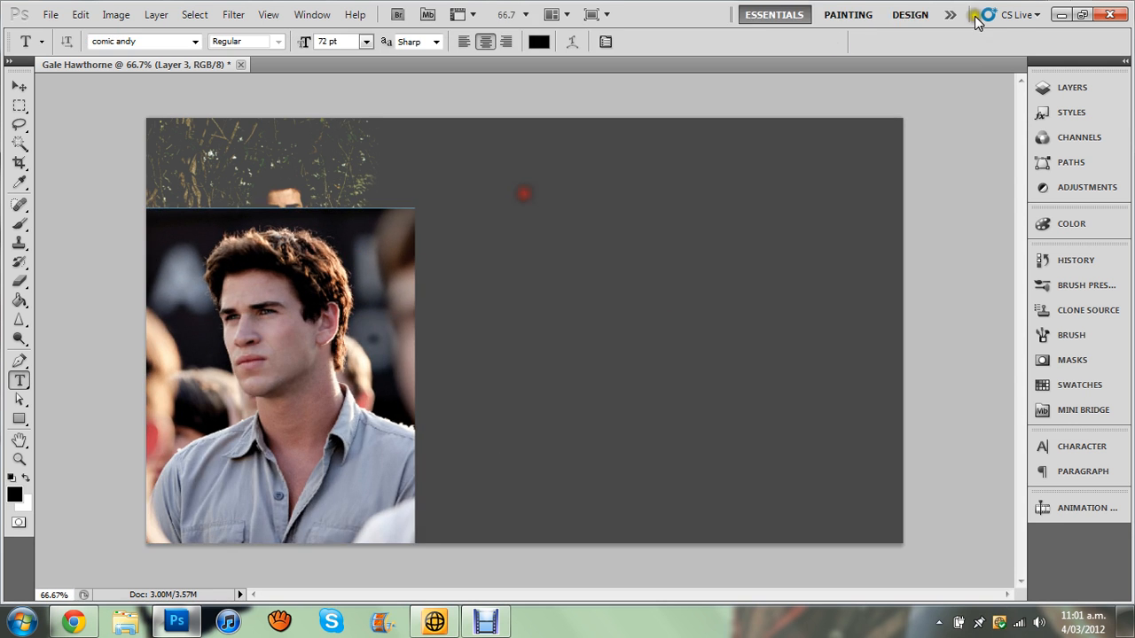
- Try the Darken blend mode on the portrait's layer
click(1072, 87)
click(814, 92)
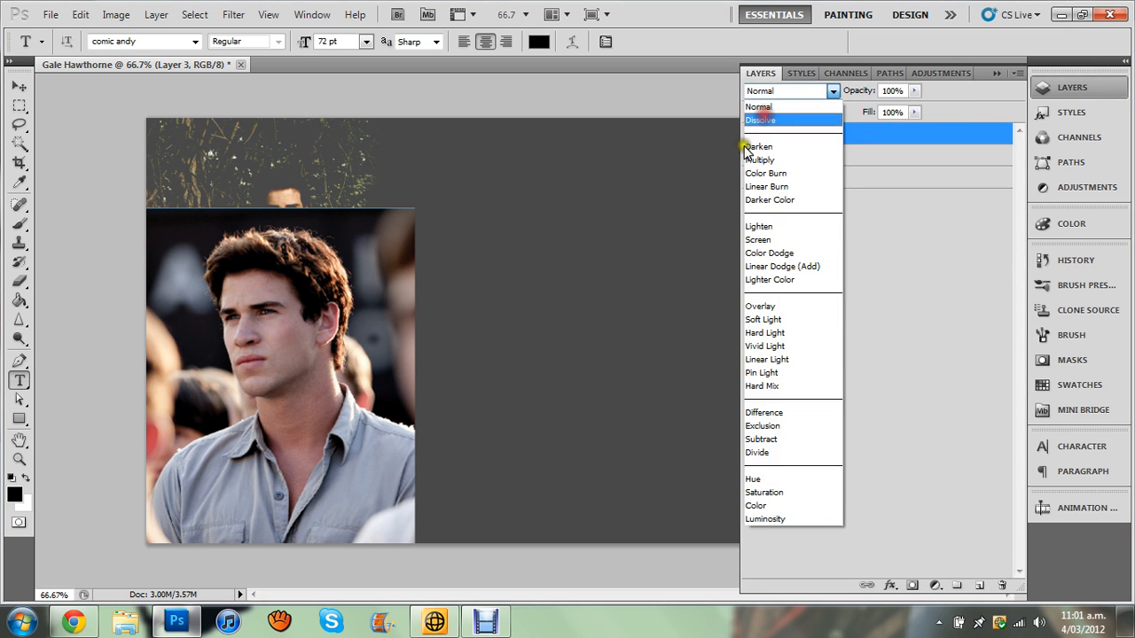
click(752, 144)
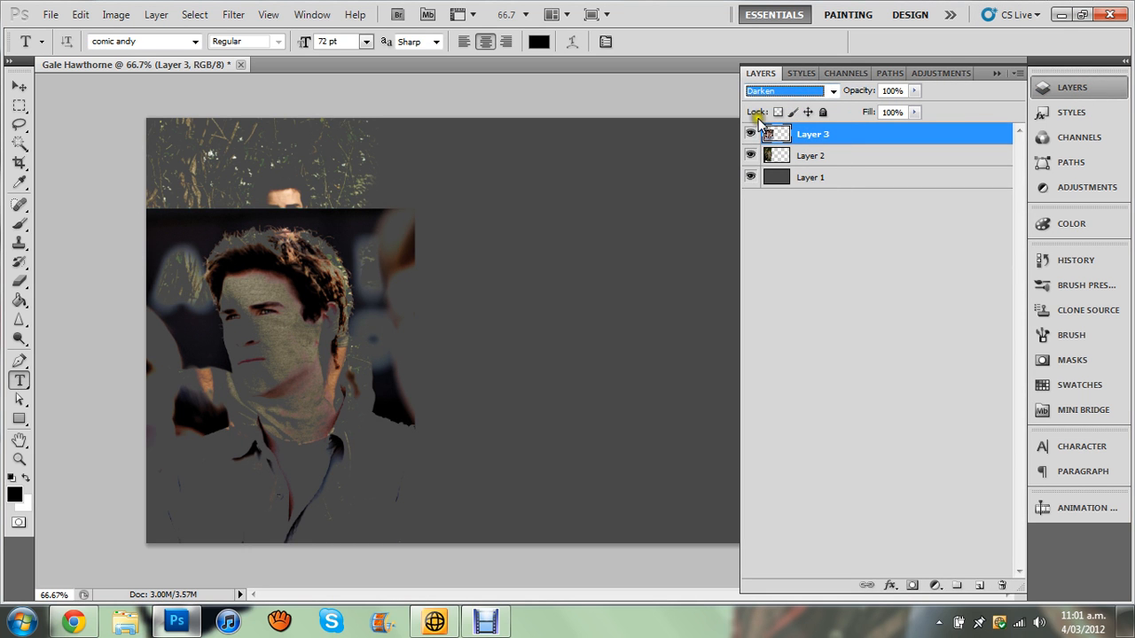
- Move the portrait up to the top edge of the canvas
click(19, 86)
drag(322, 161, 352, 199)
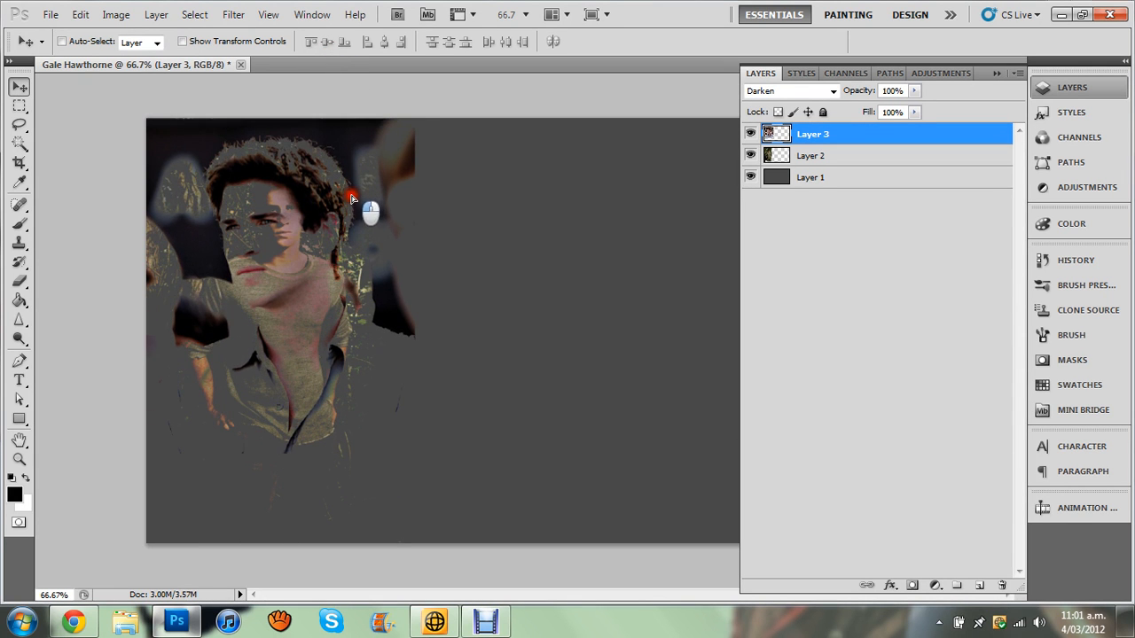
- Try a Magic Wand selection of the portrait's dark background, then clear it with the layer back on Normal blending
click(21, 145)
click(156, 143)
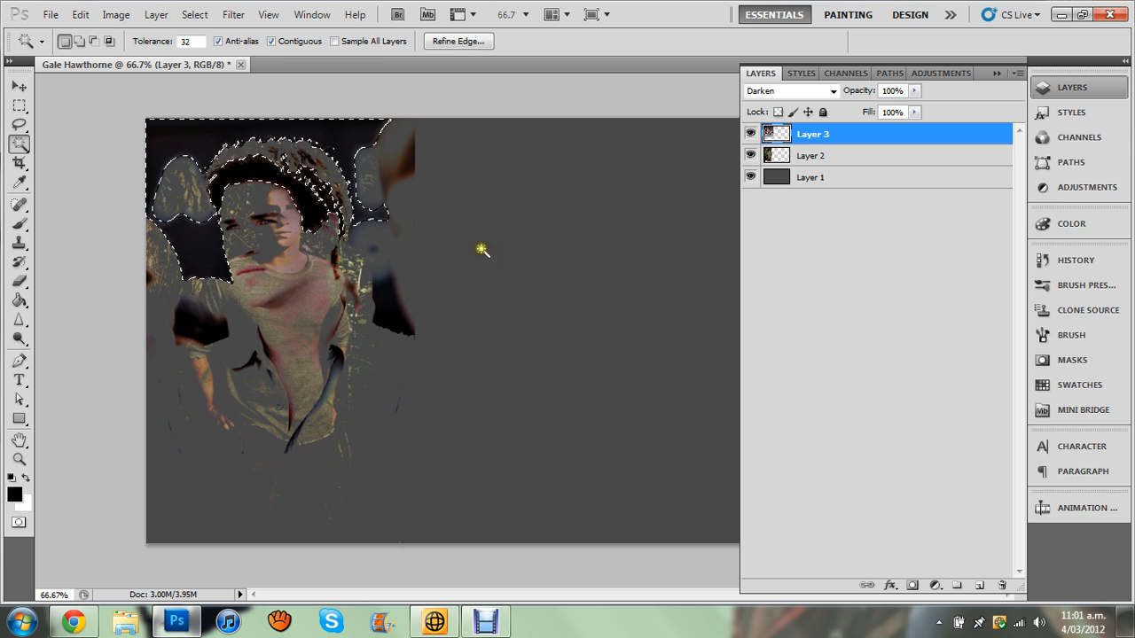
click(798, 91)
click(760, 92)
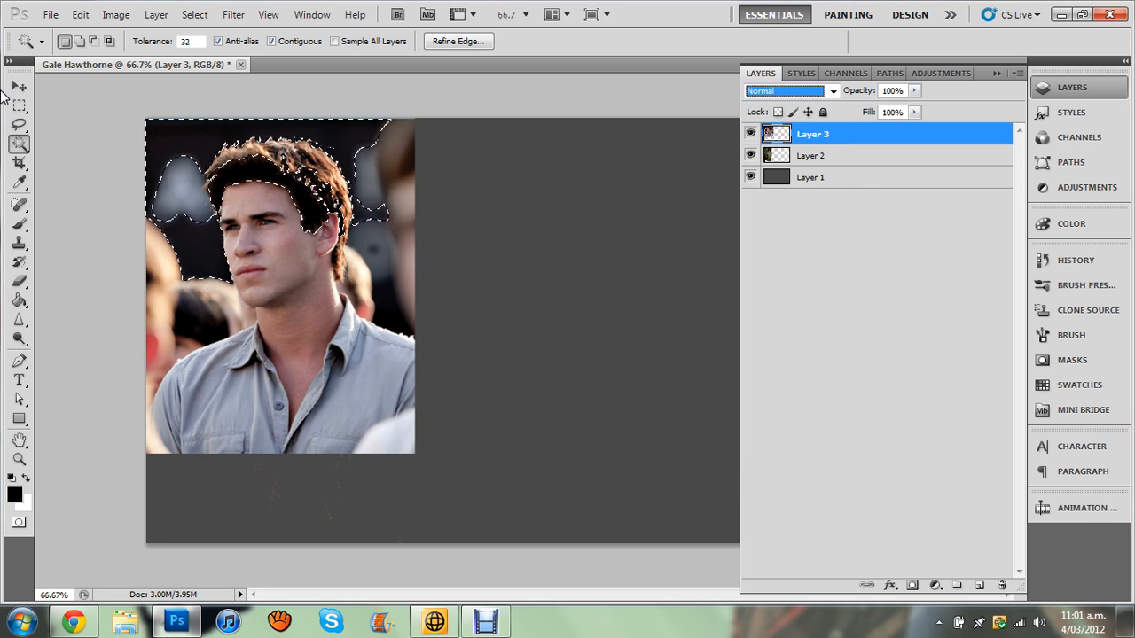
click(20, 106)
click(89, 107)
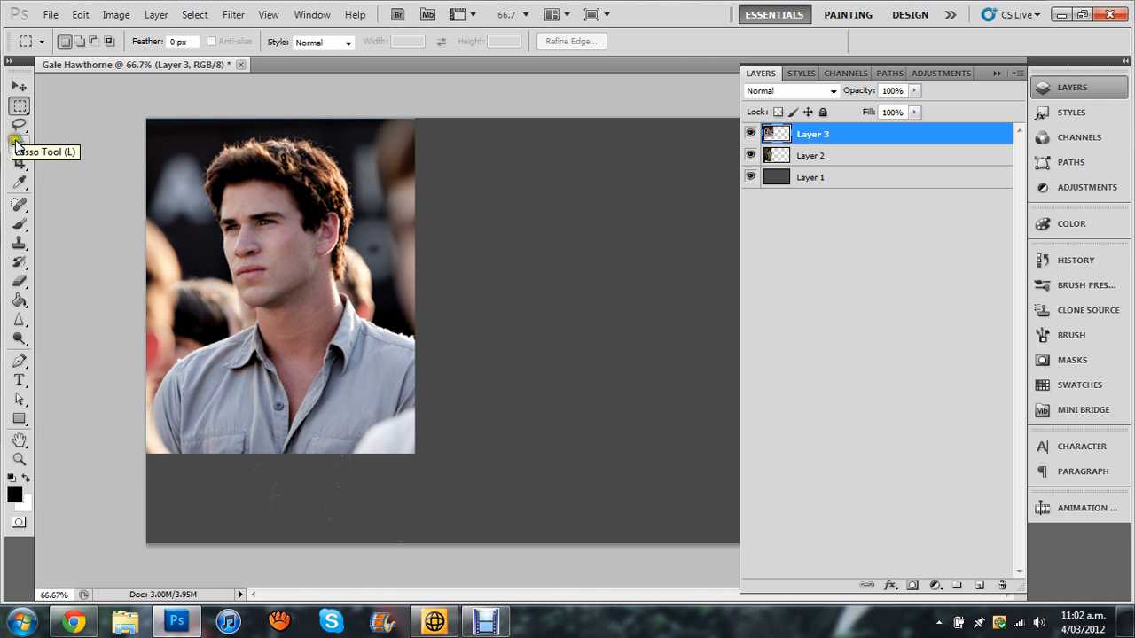
- Select the portrait's dark background with the Magic Wand, adding the blurred areas beside the head to the selection
click(20, 144)
click(401, 310)
shift+click(401, 310)
shift+click(205, 272)
shift+click(164, 235)
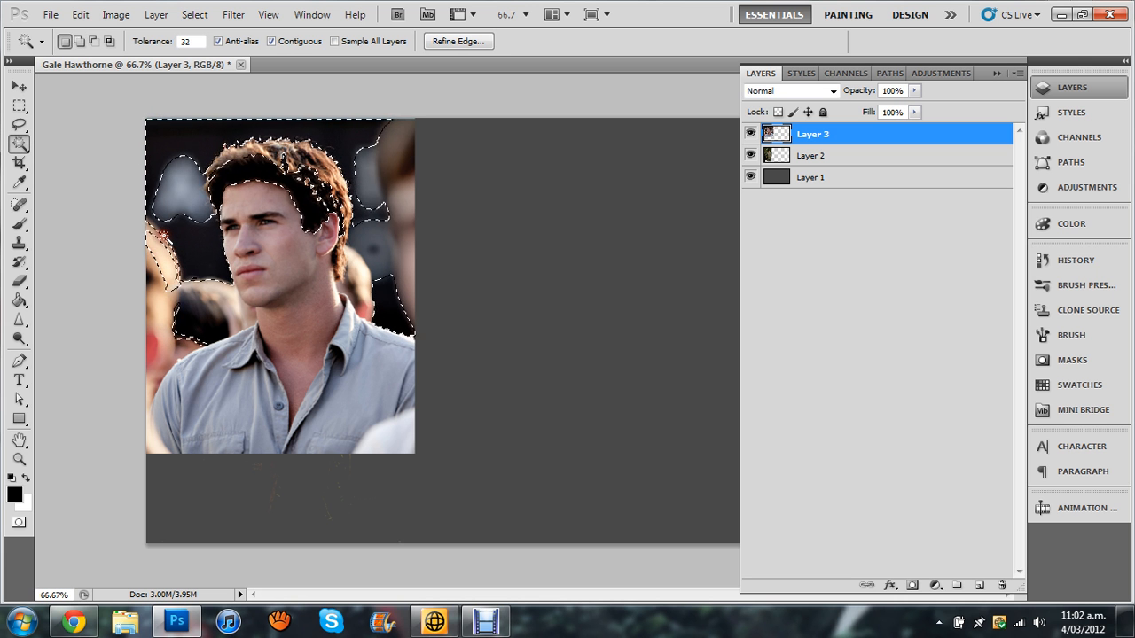
shift+click(164, 243)
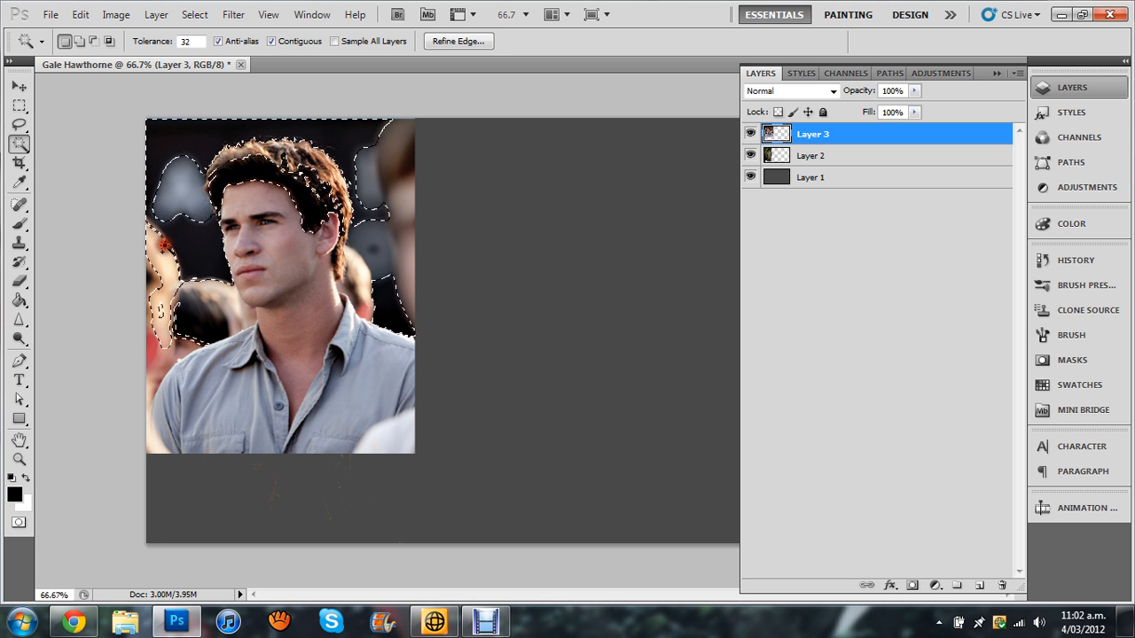
shift+click(178, 184)
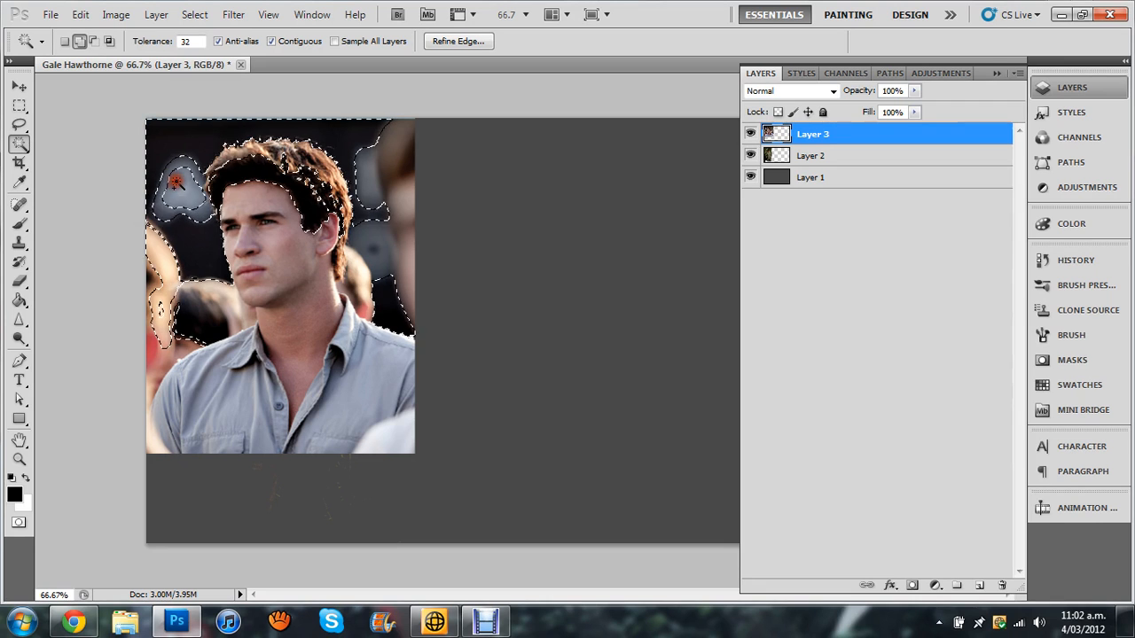
- Add the remaining background around the portrait's head and shoulders to the selection with freehand Lasso outlines
click(19, 105)
click(19, 125)
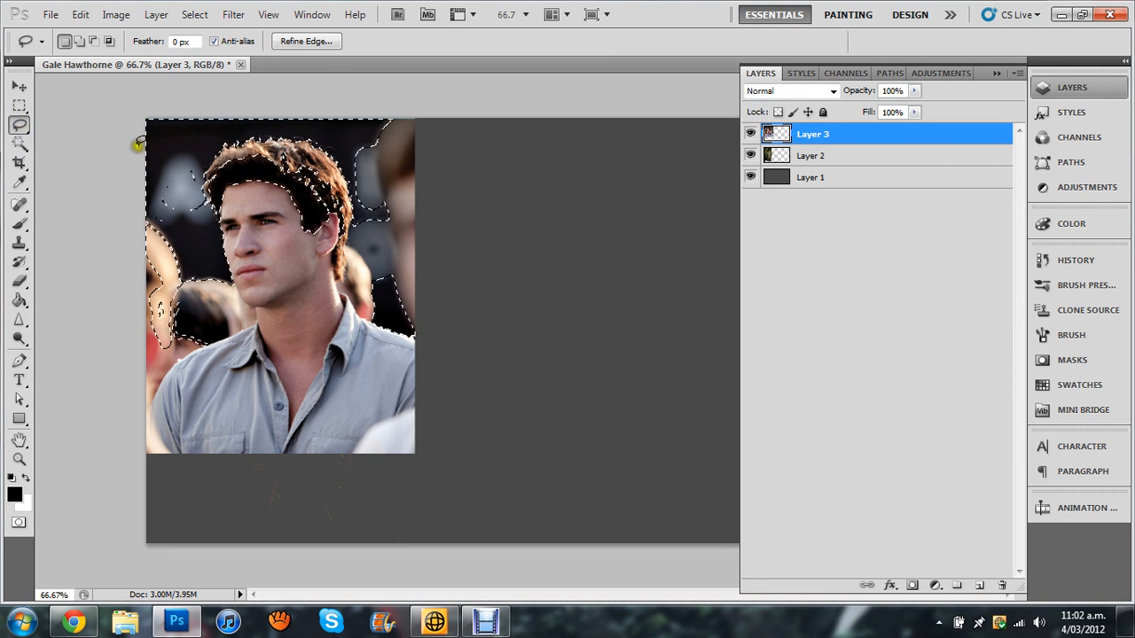
key(alt)
mouse_move(212, 131)
mouse_down()
mouse_move(133, 142)
mouse_move(114, 210)
mouse_move(134, 314)
mouse_move(164, 362)
mouse_move(221, 266)
mouse_move(188, 160)
mouse_move(213, 120)
mouse_up()
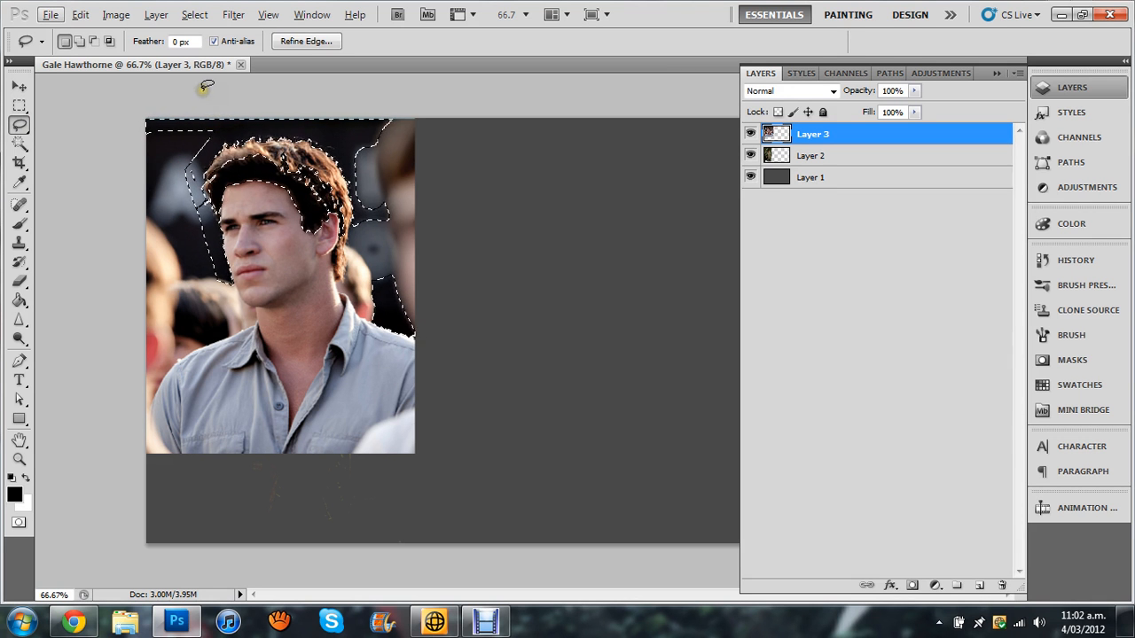
mouse_move(334, 105)
mouse_down()
mouse_move(356, 197)
mouse_move(348, 280)
mouse_move(396, 328)
mouse_move(460, 335)
mouse_move(428, 139)
mouse_up()
mouse_move(202, 115)
mouse_down()
mouse_move(157, 111)
mouse_move(111, 182)
mouse_move(122, 240)
mouse_move(96, 355)
mouse_move(92, 450)
mouse_move(118, 497)
mouse_move(153, 478)
mouse_move(156, 390)
mouse_move(190, 337)
mouse_up()
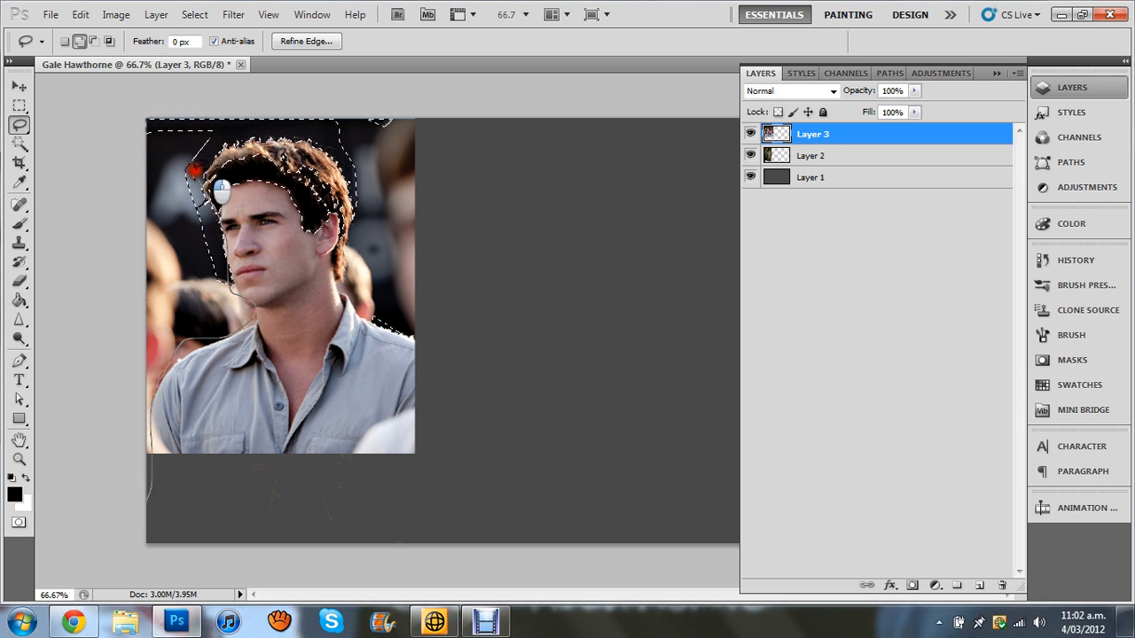
mouse_move(353, 286)
mouse_down()
mouse_move(467, 264)
mouse_move(450, 100)
mouse_move(239, 51)
mouse_up()
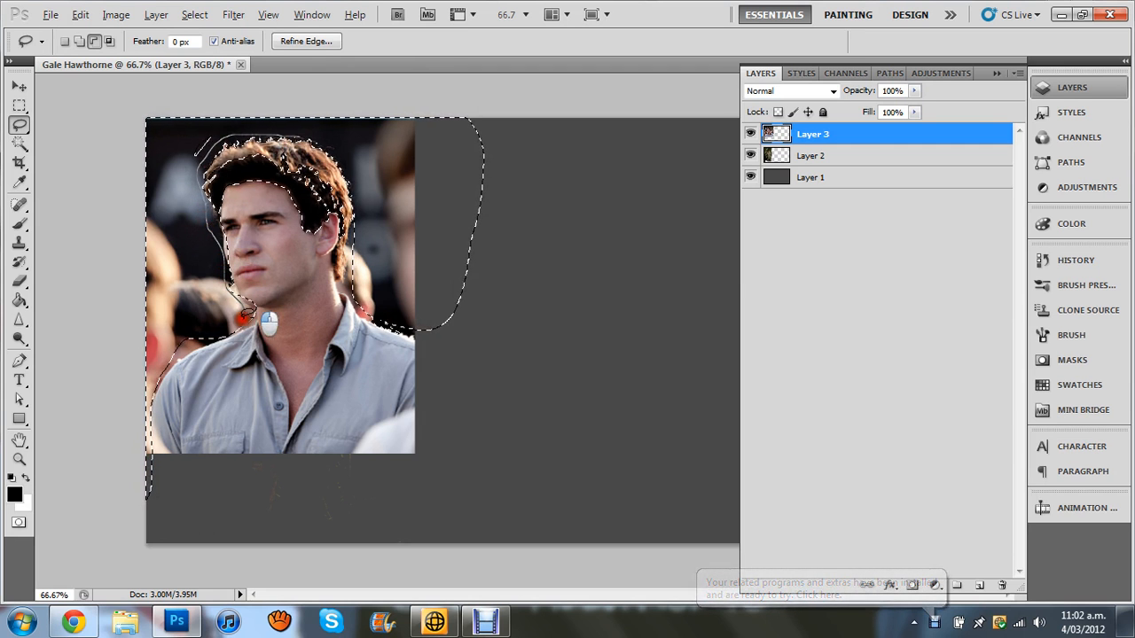
- Subtract the man's head and body from the selection with the Lasso, and add the missed strip above the hair
mouse_move(176, 352)
mouse_down()
mouse_move(141, 431)
mouse_move(300, 549)
mouse_move(460, 378)
mouse_up()
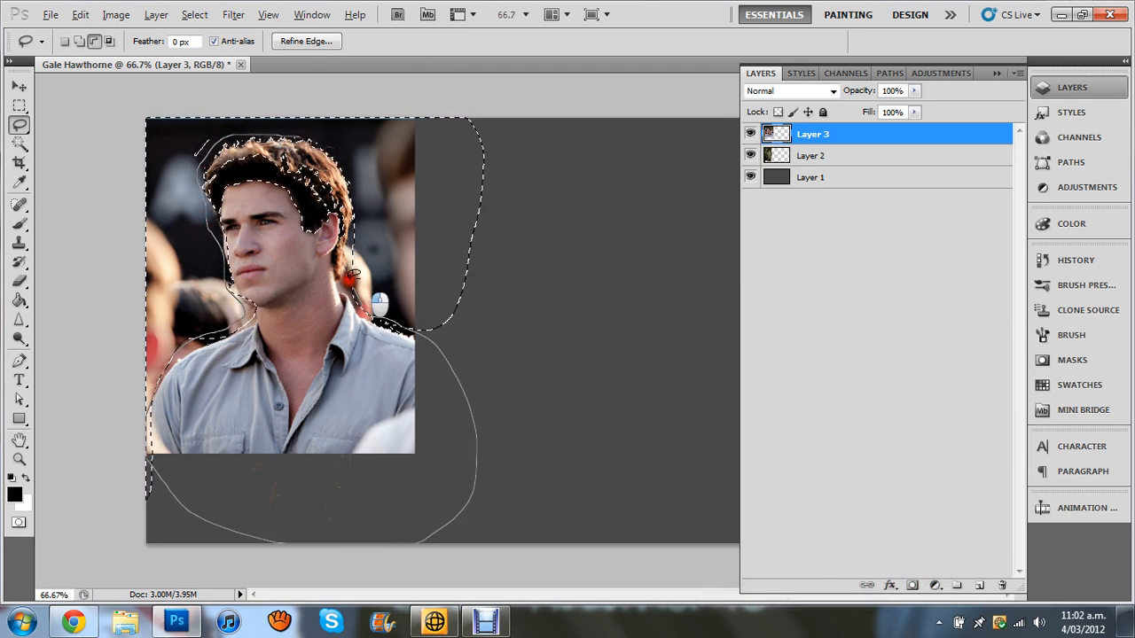
drag(350, 158, 204, 146)
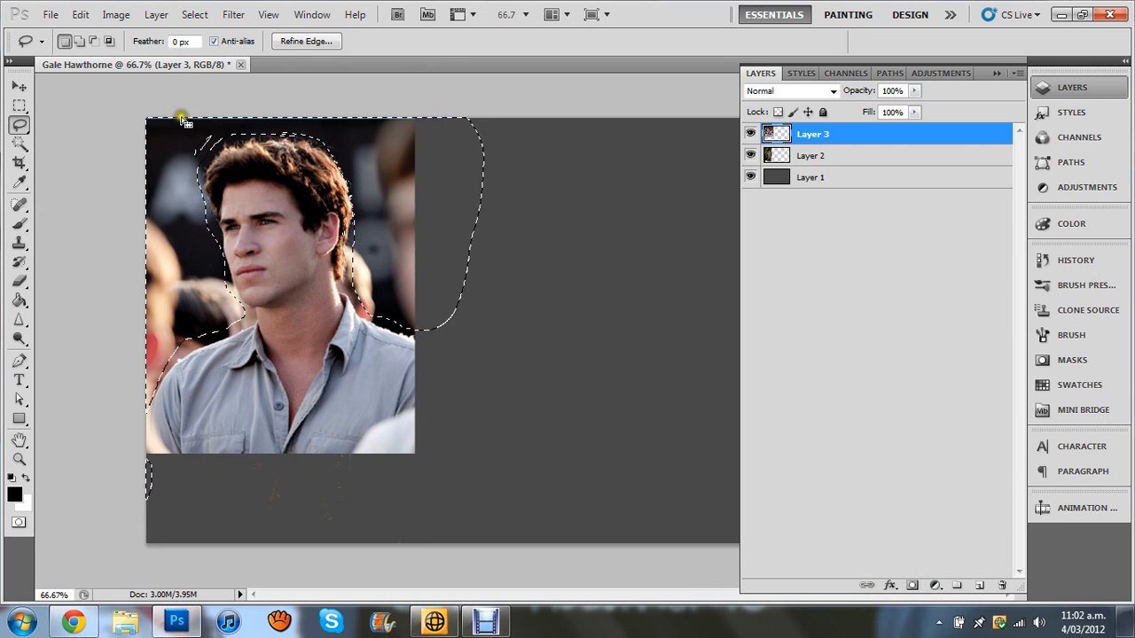
drag(204, 126, 193, 142)
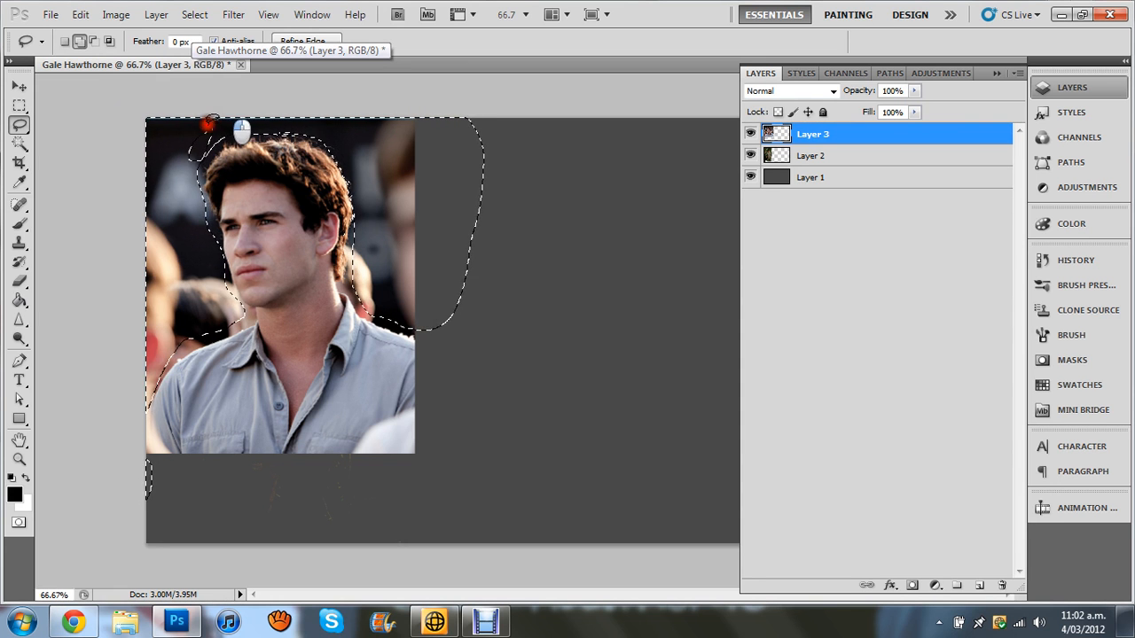
drag(216, 124, 213, 127)
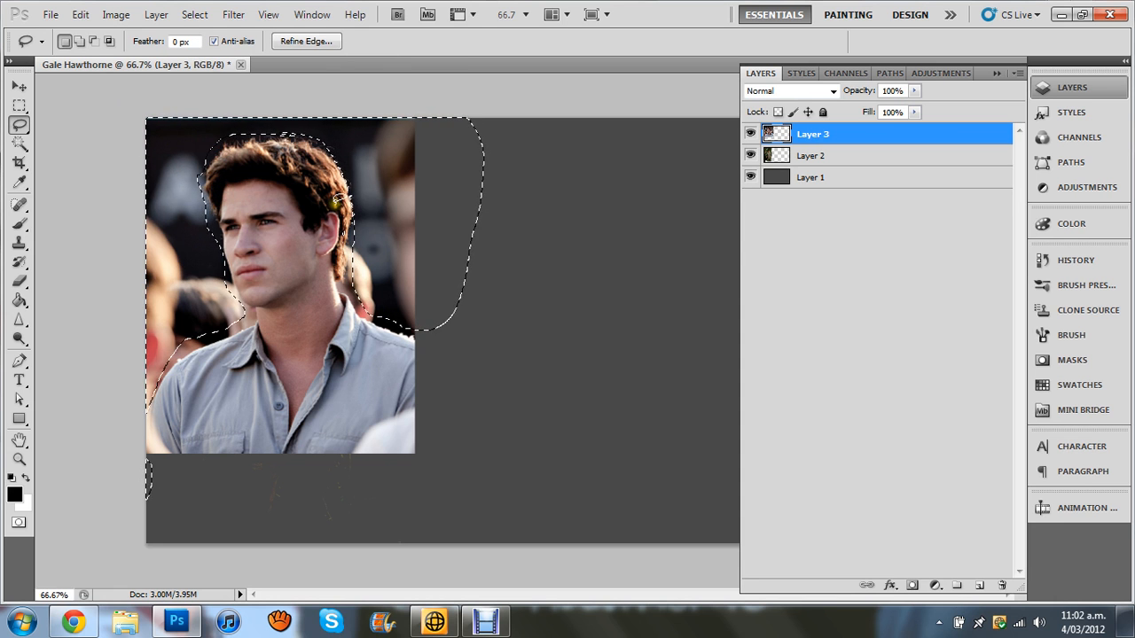
- Delete the selected background from the portrait and clear the selection
click(20, 86)
click(19, 106)
click(51, 101)
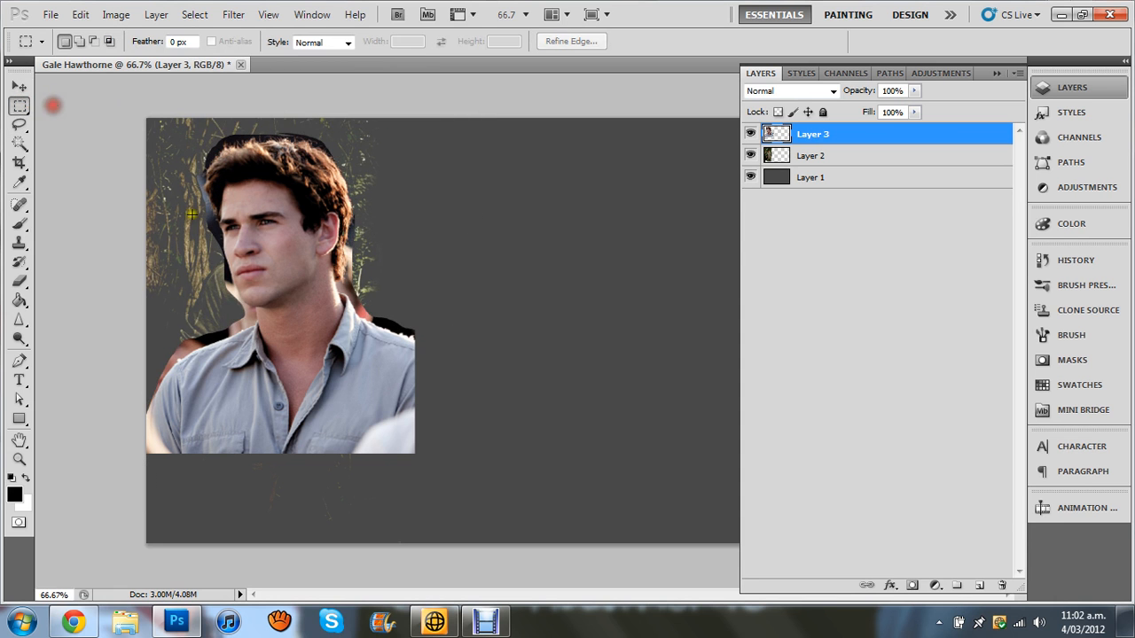
- Try Multiply on the portrait's layer, and settle on the Darken blend mode
click(798, 91)
click(775, 163)
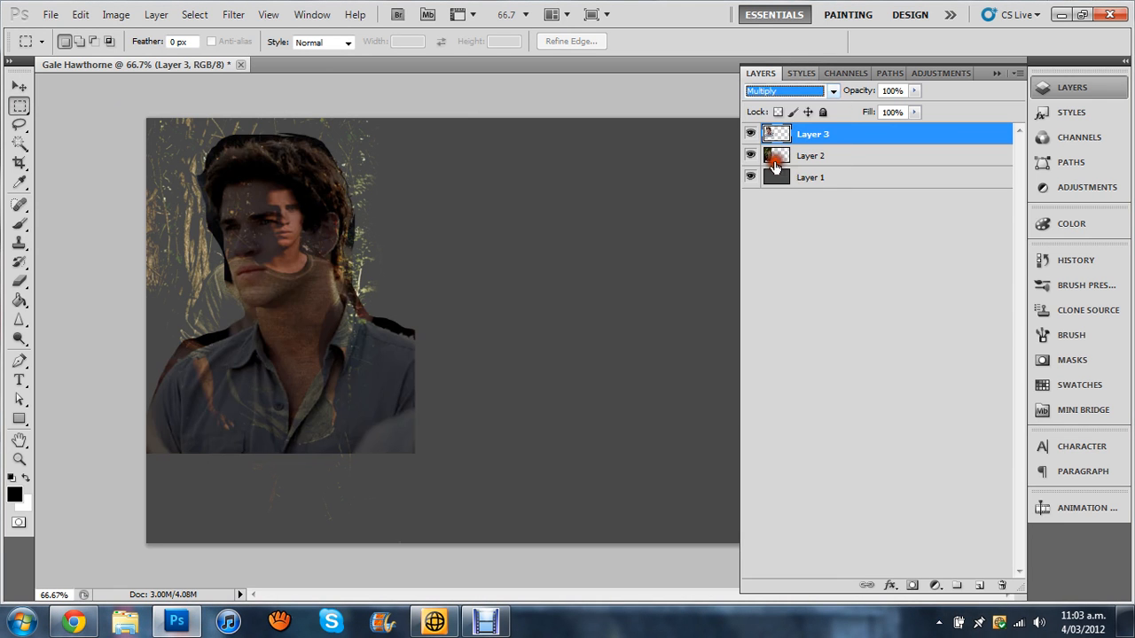
click(771, 89)
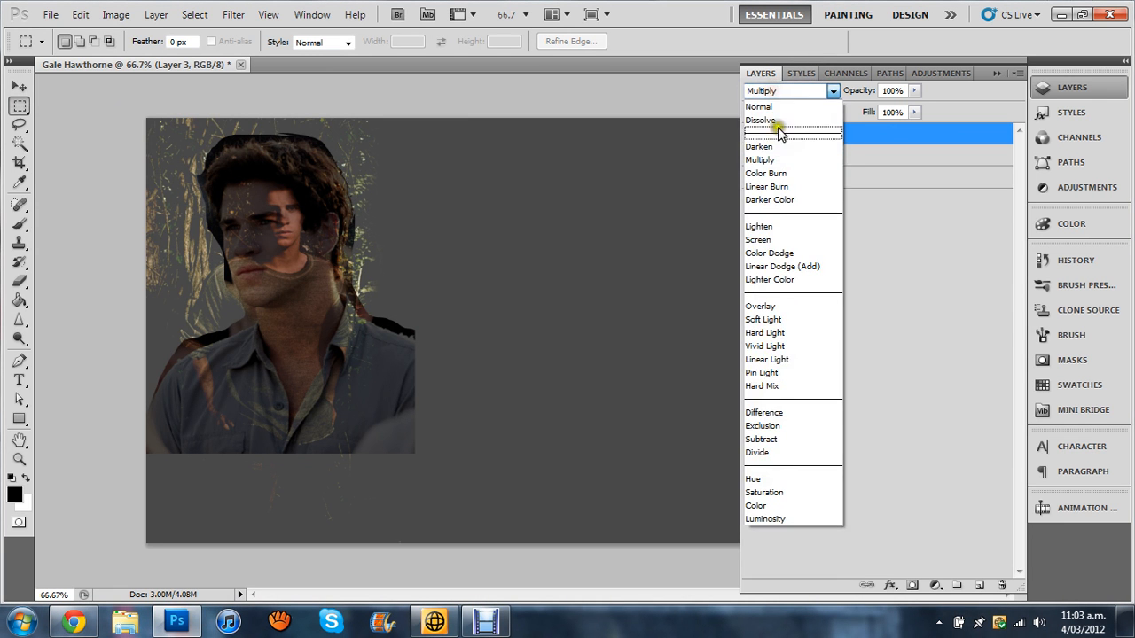
click(775, 152)
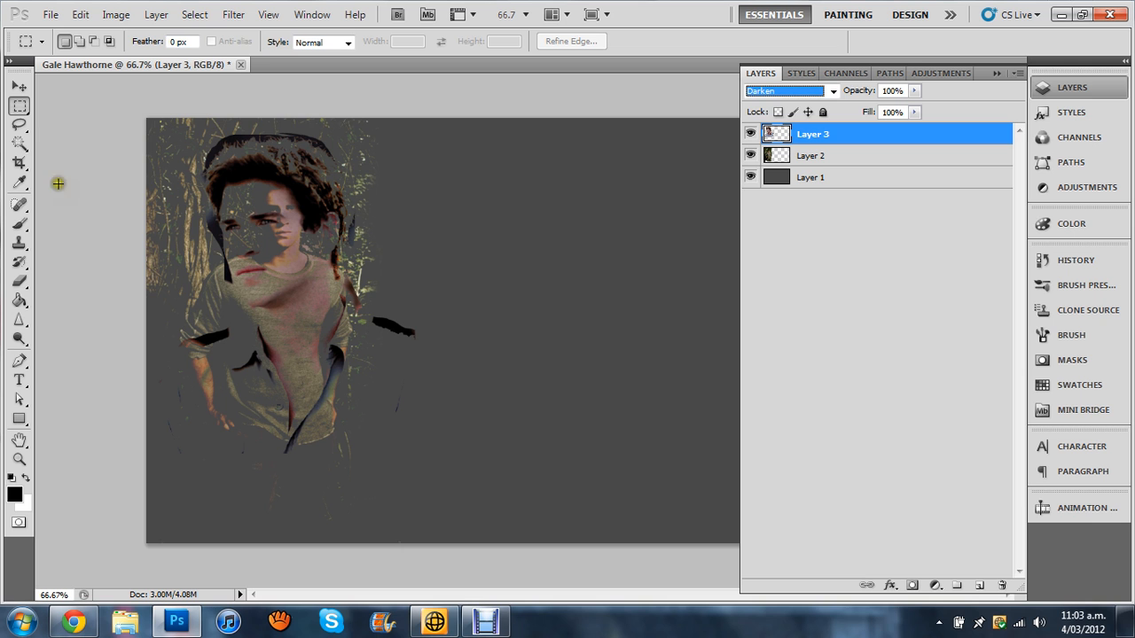
- Erase the leftover black background patches around the portrait's hair and shoulders
click(21, 282)
mouse_move(221, 341)
mouse_down()
mouse_move(203, 329)
mouse_move(154, 438)
mouse_up()
mouse_move(418, 317)
mouse_down()
mouse_move(375, 310)
mouse_move(360, 184)
mouse_move(325, 127)
mouse_move(245, 118)
mouse_move(200, 134)
mouse_move(185, 203)
mouse_move(216, 281)
mouse_move(188, 354)
mouse_move(398, 322)
mouse_move(376, 320)
mouse_up()
- Shift the portrait slightly up and left, and enlarge it with Free Transform to overlap the forest photo
click(18, 86)
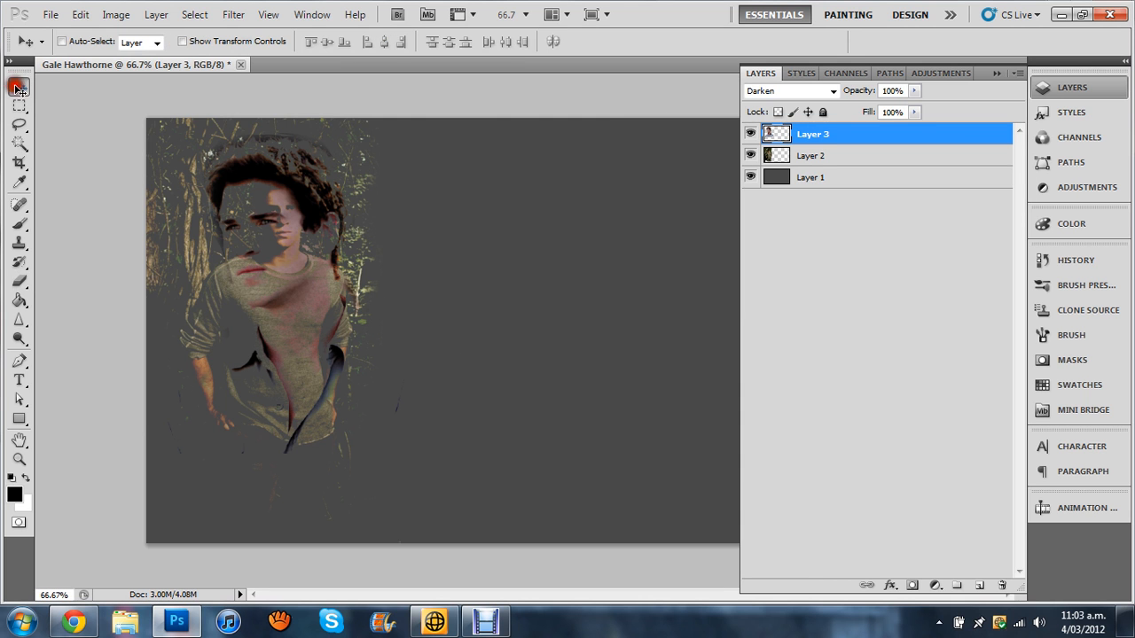
drag(286, 242, 268, 231)
key(ctrl+t)
drag(396, 443, 462, 515)
drag(376, 397, 355, 376)
key(Return)
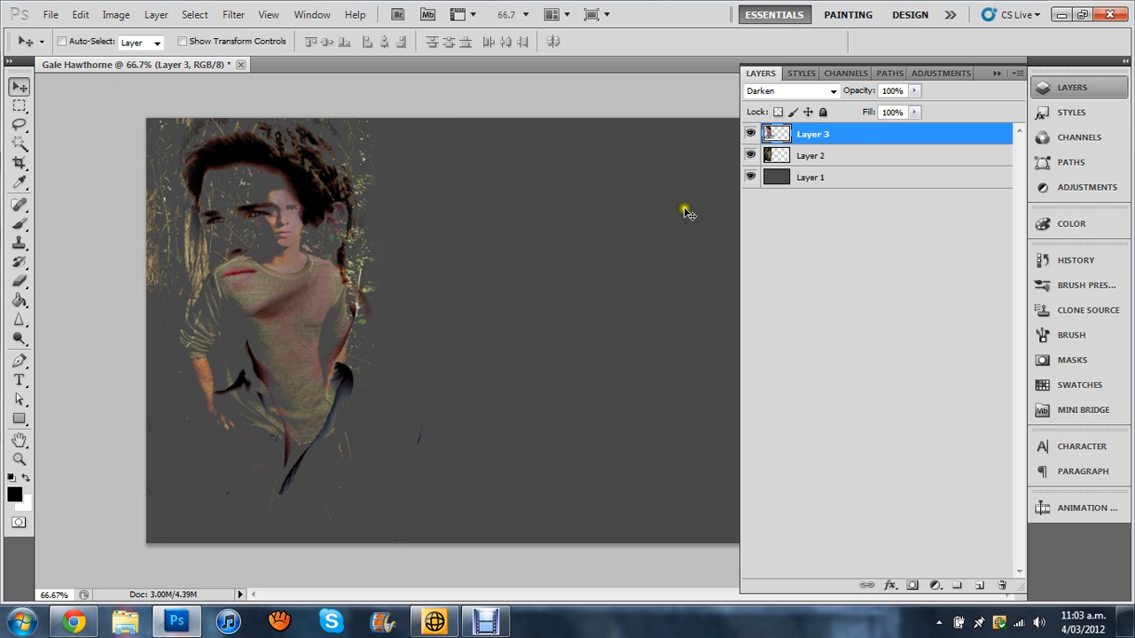
- Select Layer 2 and Layer 3 together and move both blended photos to the canvas's right side
shift+click(857, 156)
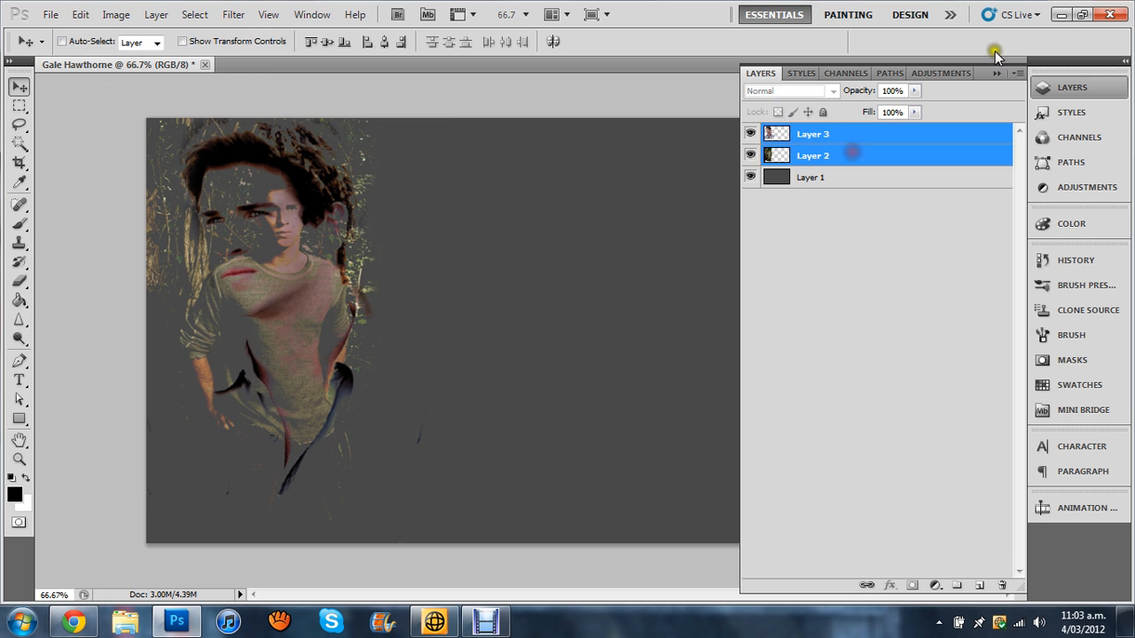
click(993, 71)
drag(76, 137, 709, 201)
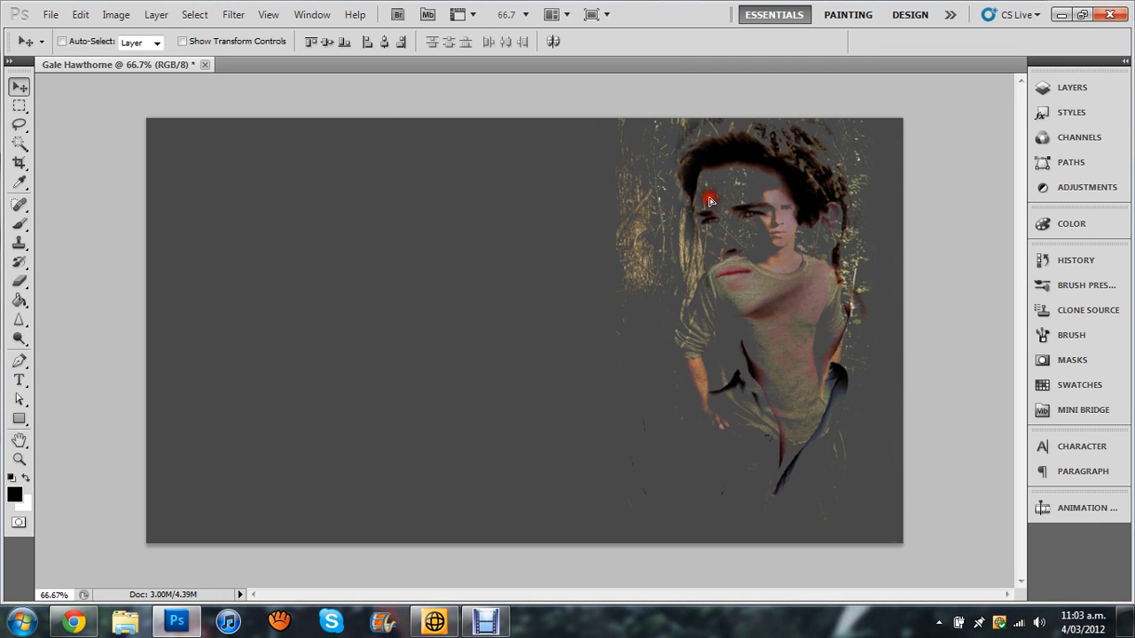
- Erase the hard left edge of the forest photo on Layer 2
click(1064, 87)
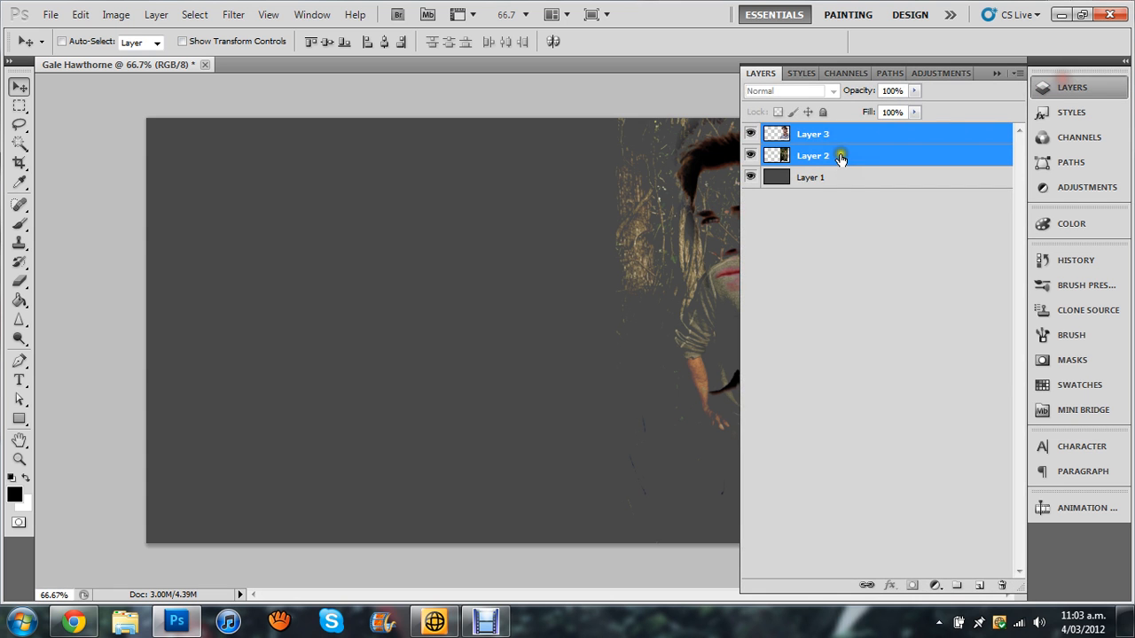
click(844, 157)
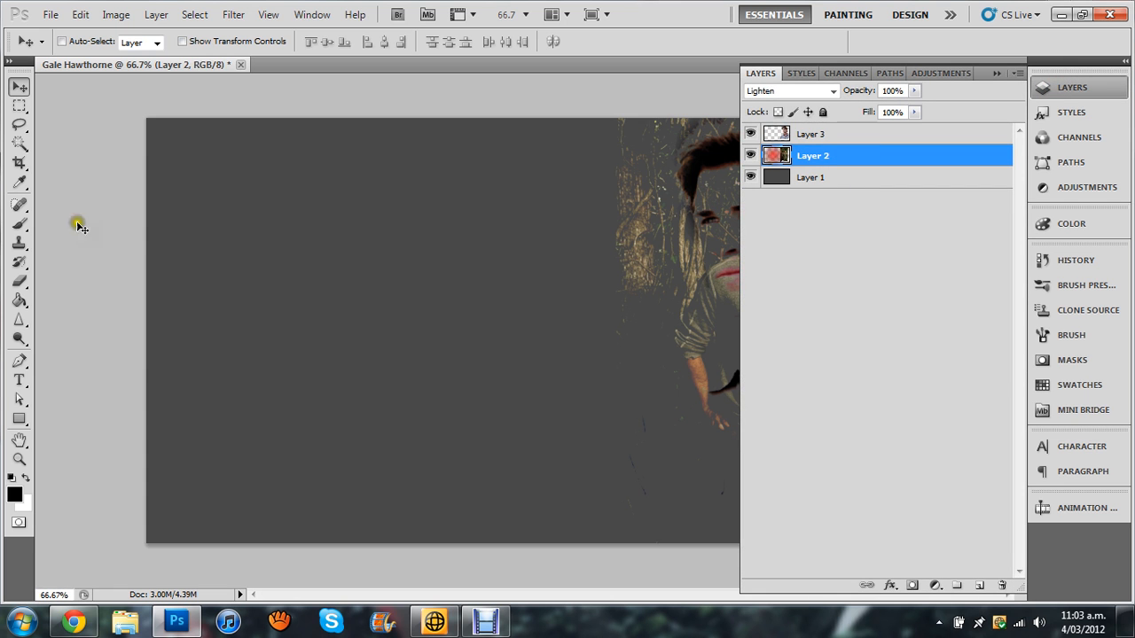
click(23, 283)
mouse_move(603, 152)
mouse_down()
mouse_move(615, 132)
mouse_move(623, 363)
mouse_move(597, 335)
mouse_up()
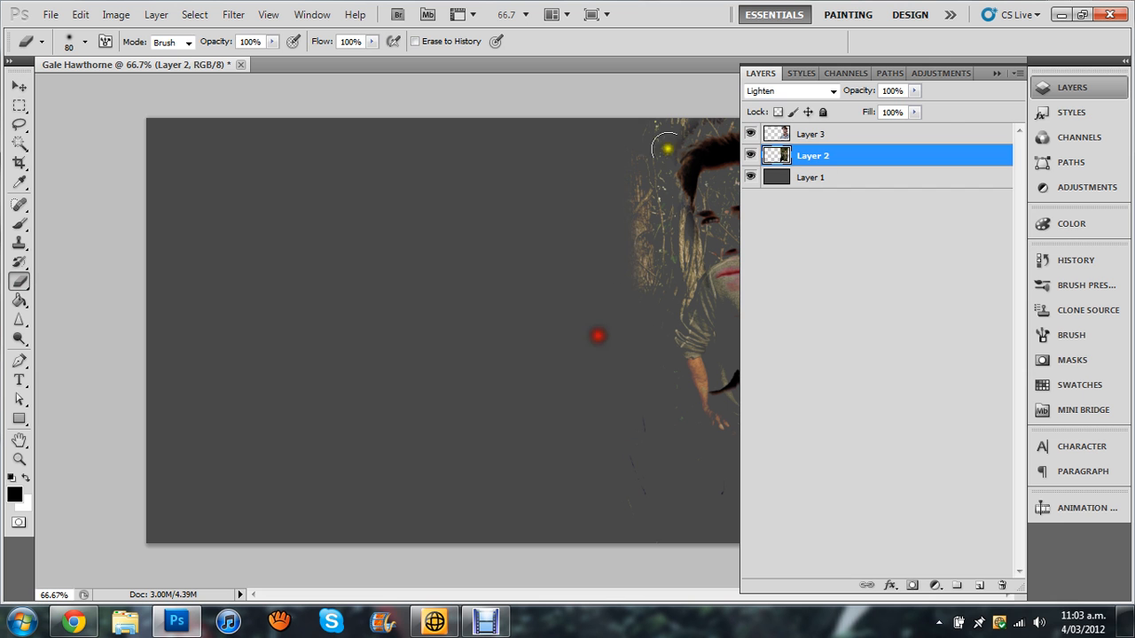
click(994, 76)
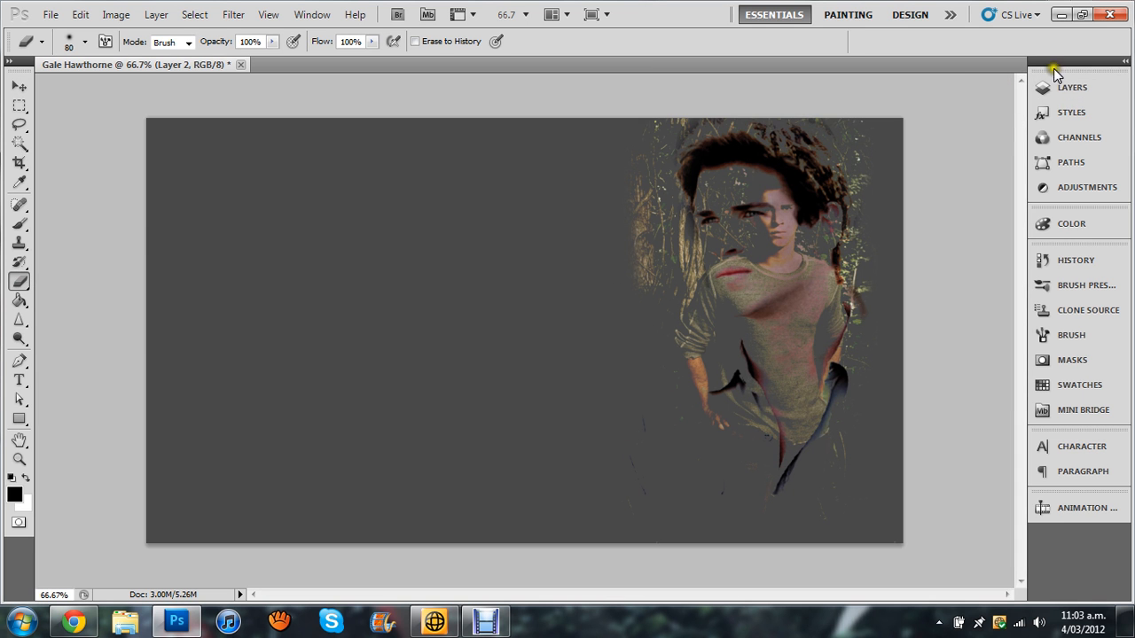
- Copy the meadow picture of the two seated people from Chrome and paste it into the Photoshop wallpaper
click(74, 623)
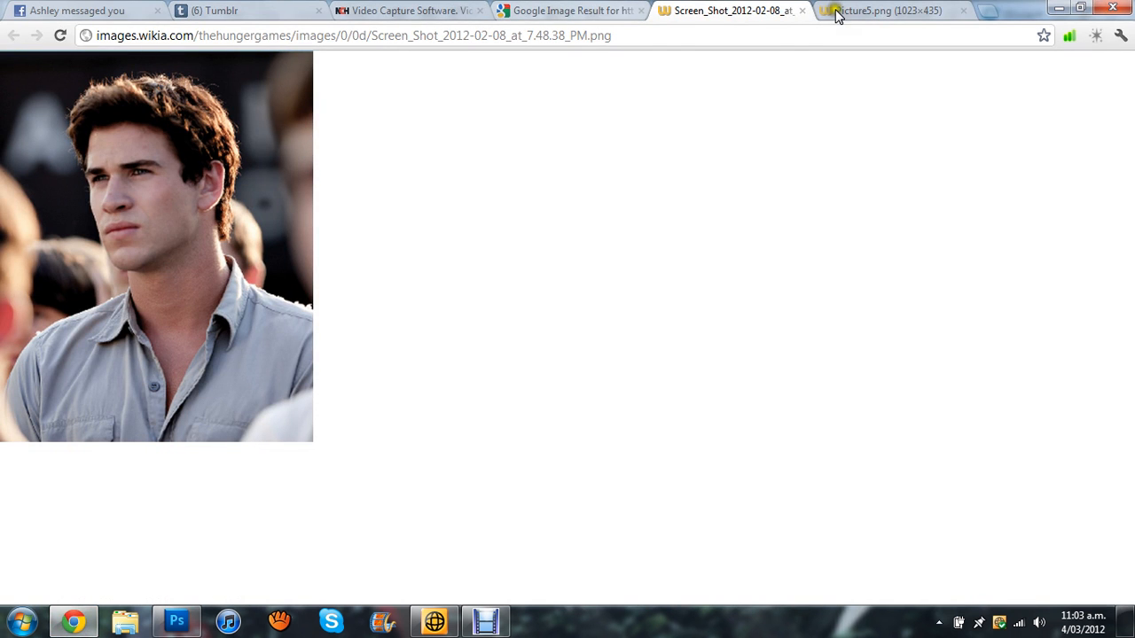
click(803, 11)
right_click(438, 303)
click(533, 352)
click(485, 622)
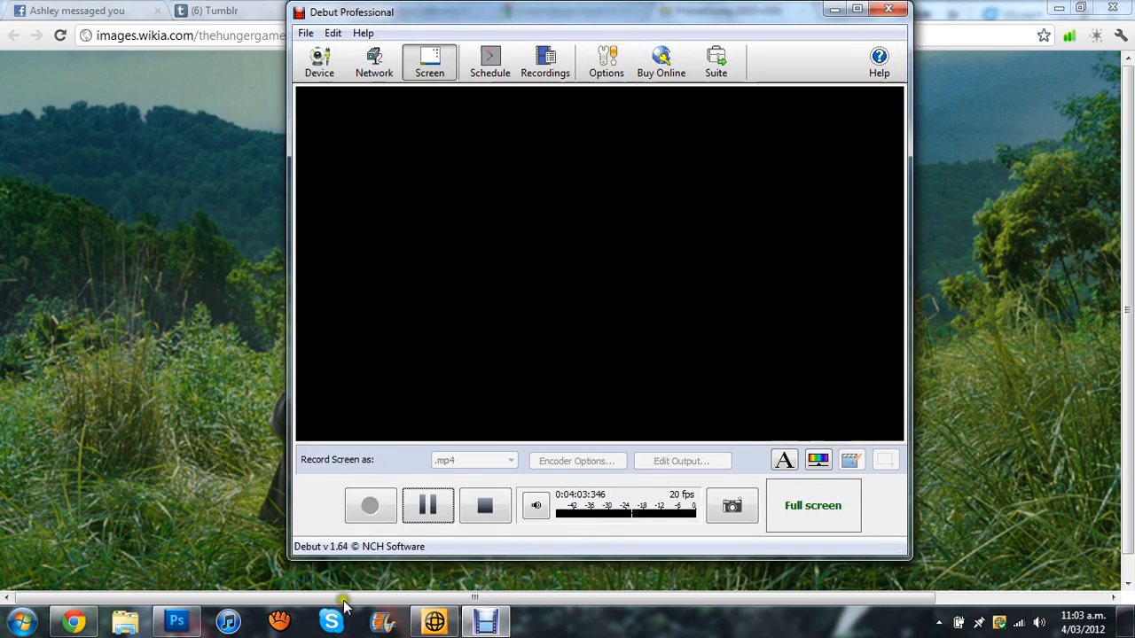
click(176, 623)
key(ctrl+v)
- Enlarge the pasted meadow picture with Free Transform until it covers the whole canvas
key(ctrl+t)
drag(594, 348, 499, 444)
drag(719, 309, 911, 114)
key(Return)
- Move the meadow picture's layer to the top of the layer stack
key(e)
click(1071, 87)
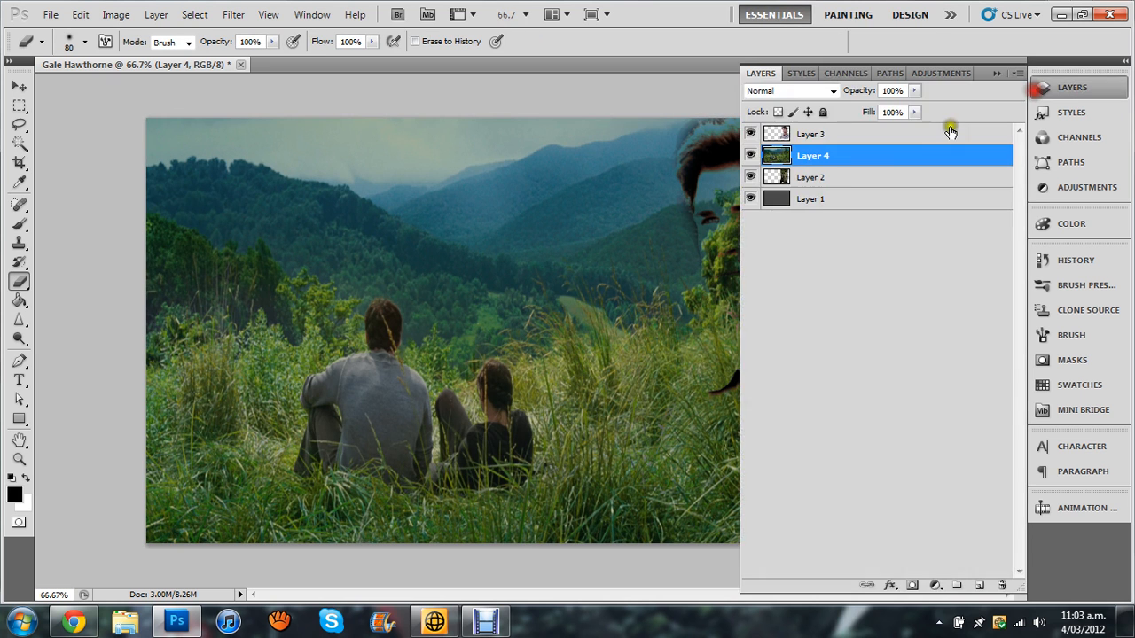
drag(807, 157, 807, 135)
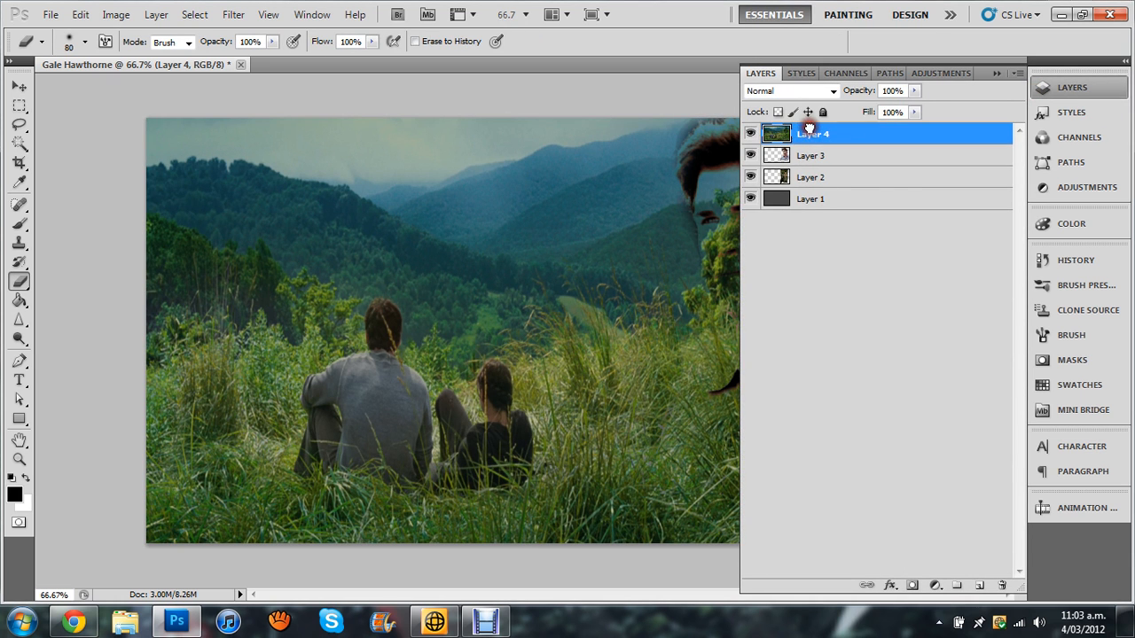
- Try the Multiply, Screen and Lighten blend modes on the meadow layer
click(789, 91)
click(768, 163)
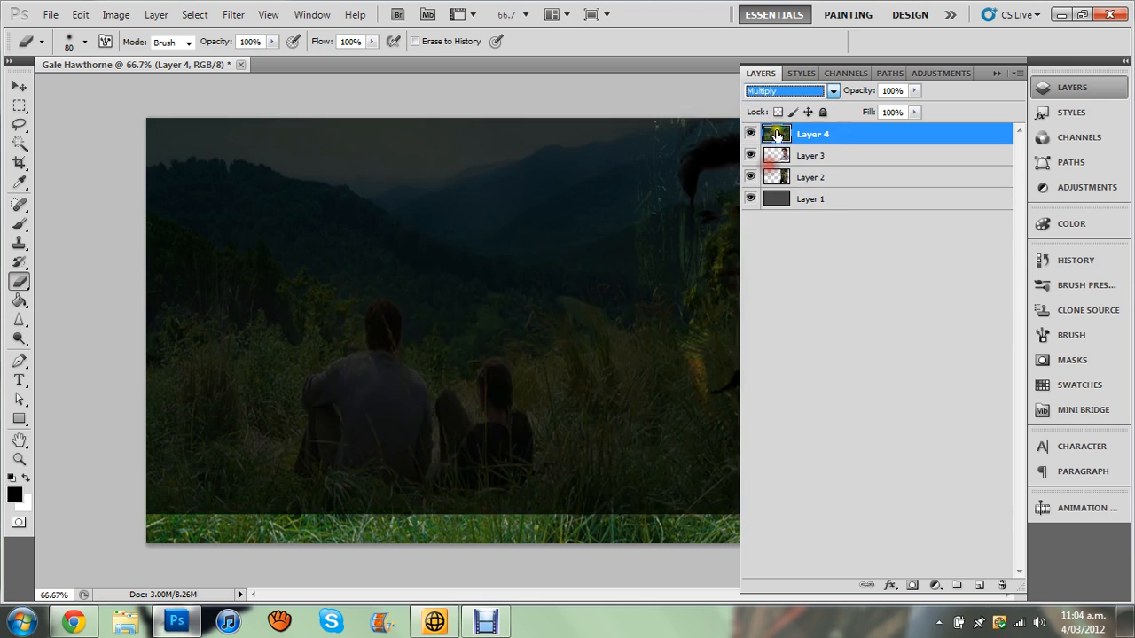
click(820, 91)
click(764, 240)
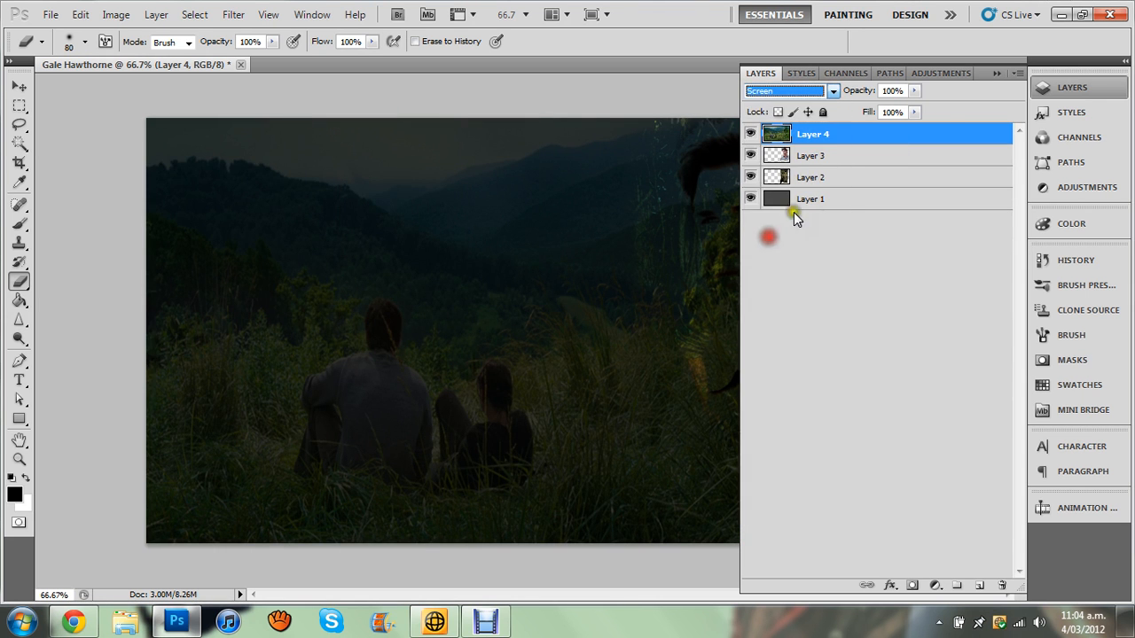
click(789, 91)
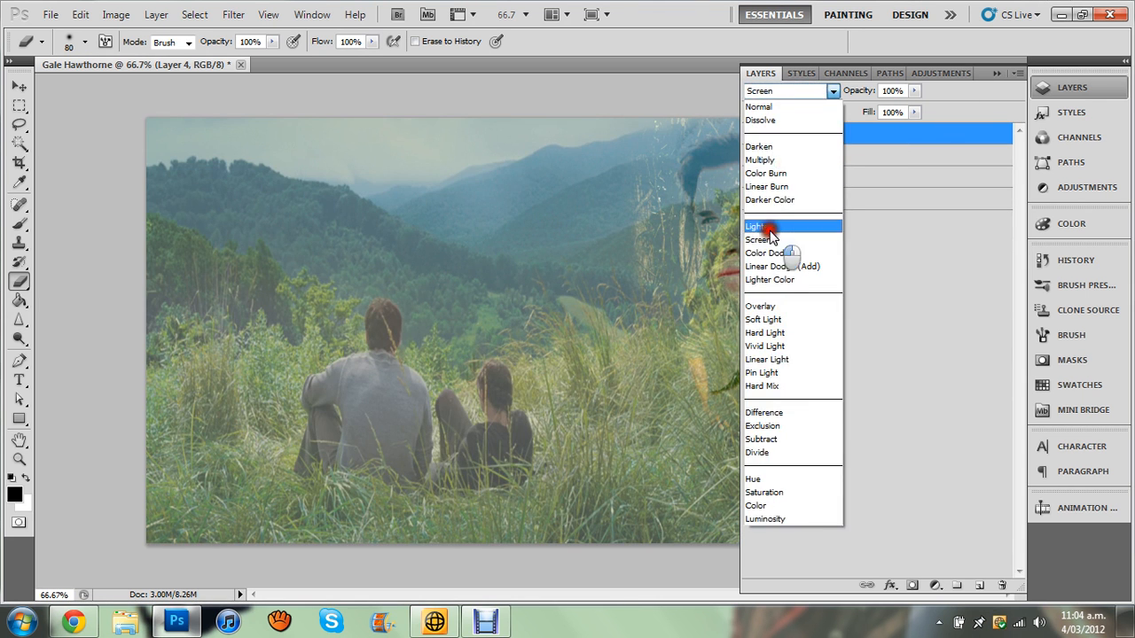
click(768, 228)
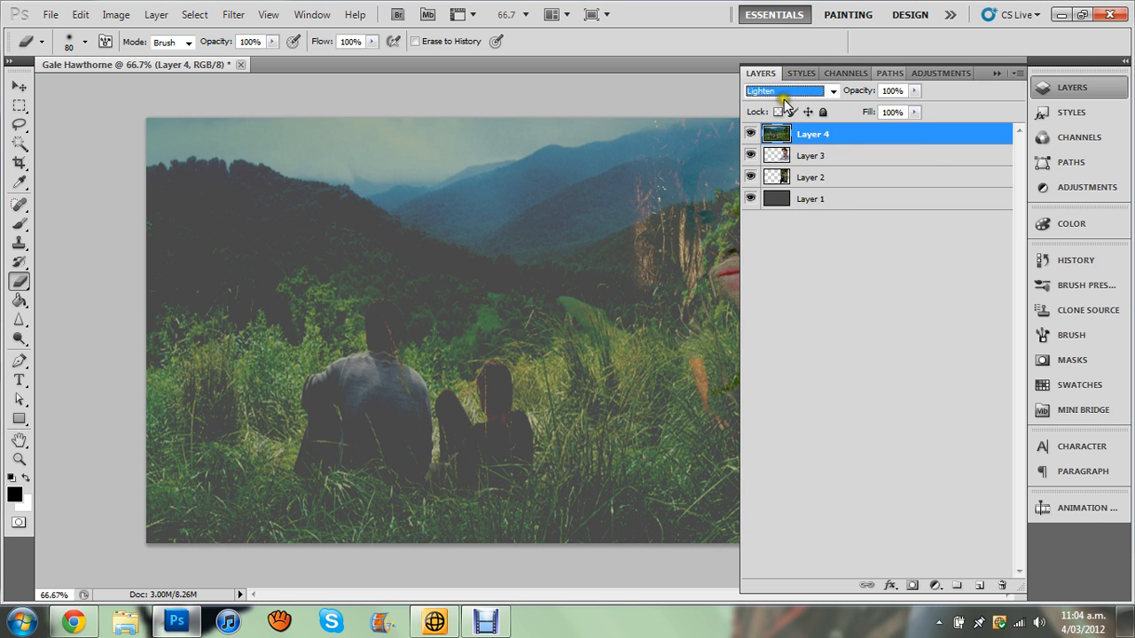
- Try the Hard Mix, Pin Light, Difference and Linear Burn blend modes on the meadow layer, and restore it to Normal
click(784, 96)
click(767, 379)
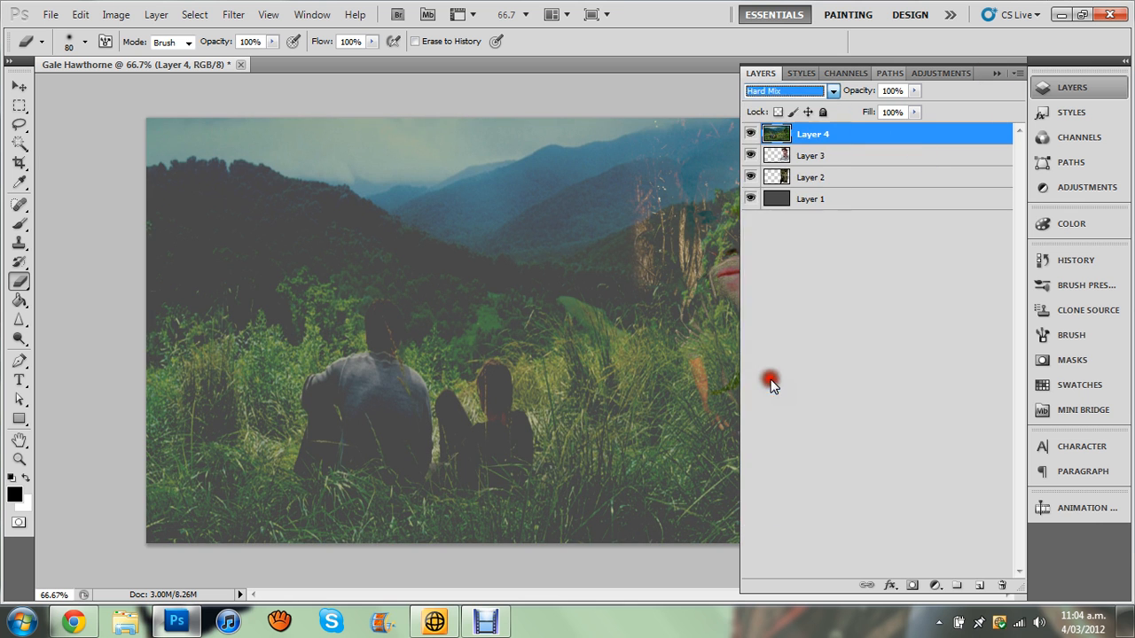
click(794, 95)
click(768, 367)
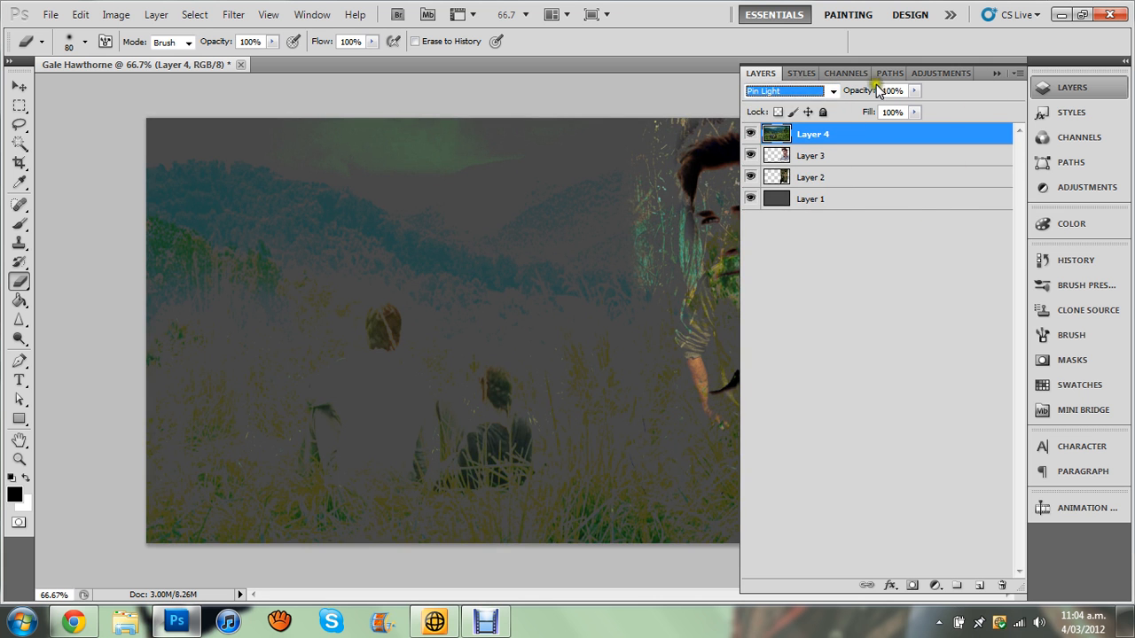
click(823, 91)
click(789, 408)
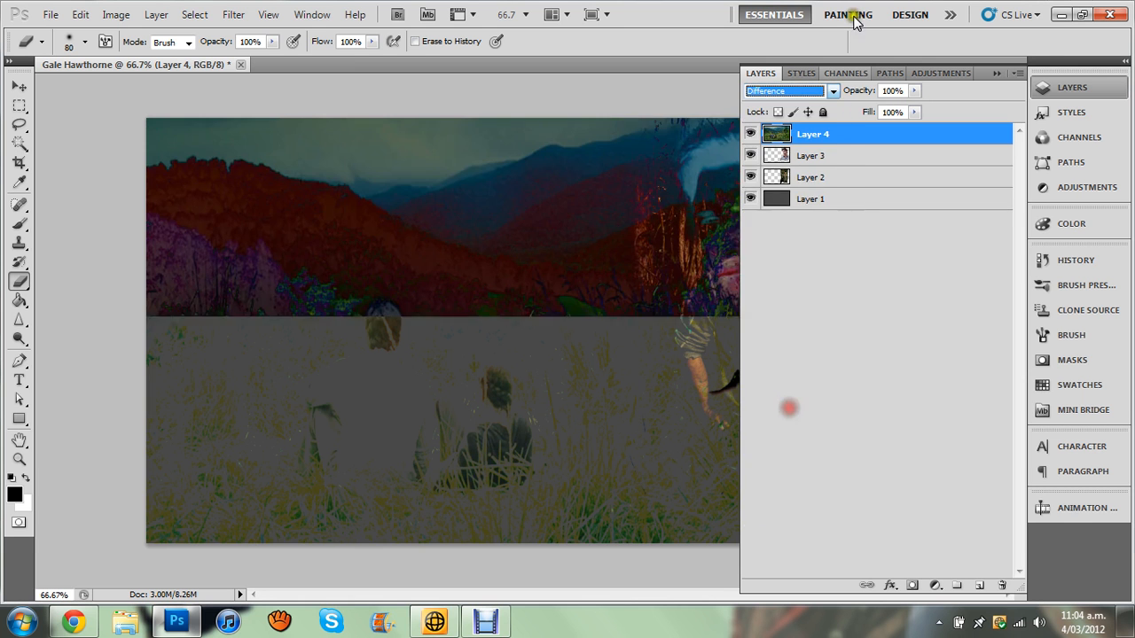
click(820, 92)
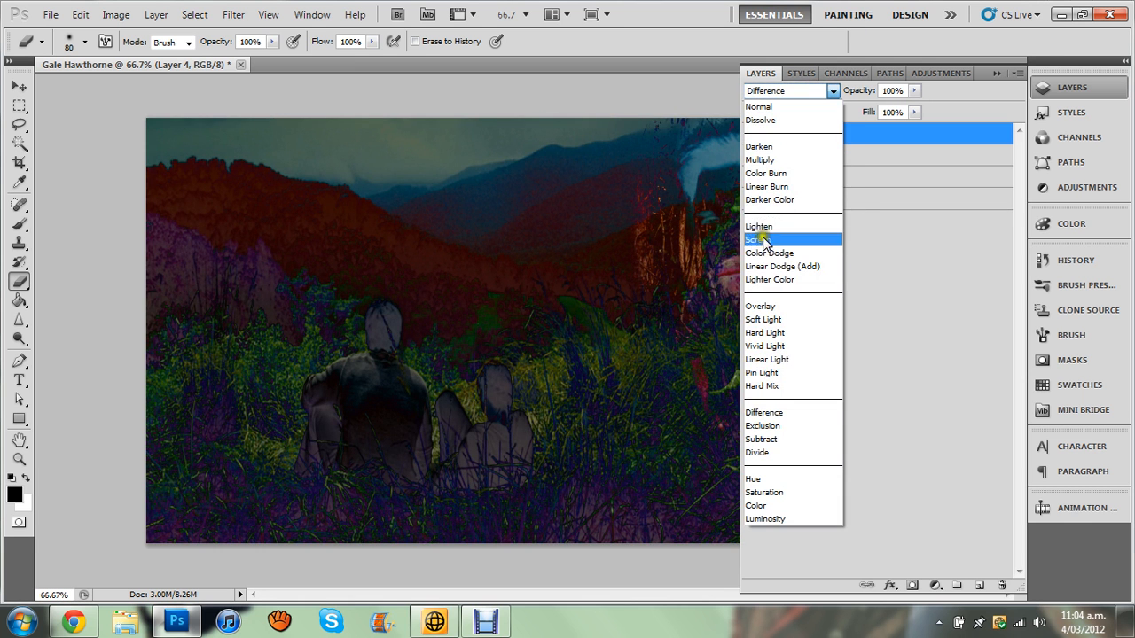
click(768, 186)
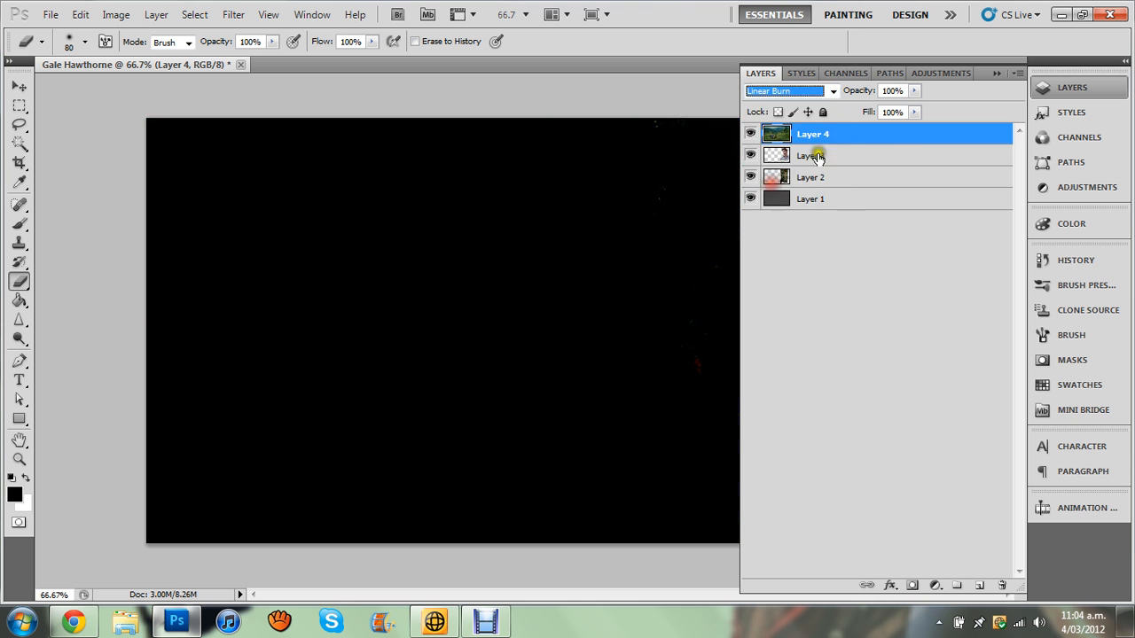
click(794, 94)
click(762, 104)
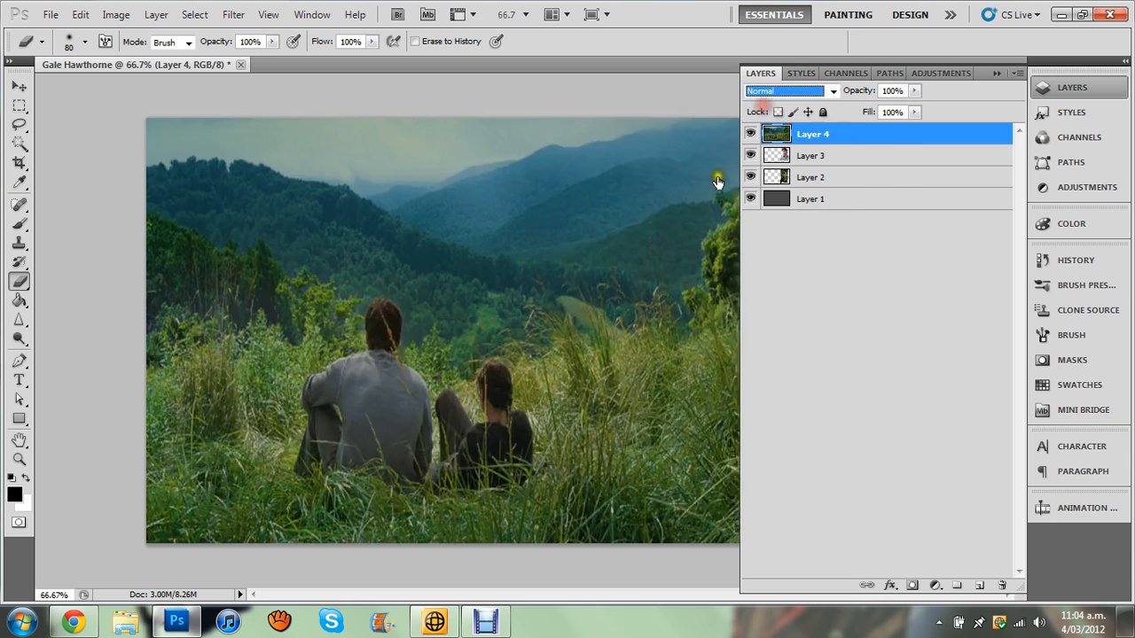
- Shrink the meadow picture into the canvas's lower-left corner with Free Transform, to about 69.7% width and 55.3% height
click(992, 74)
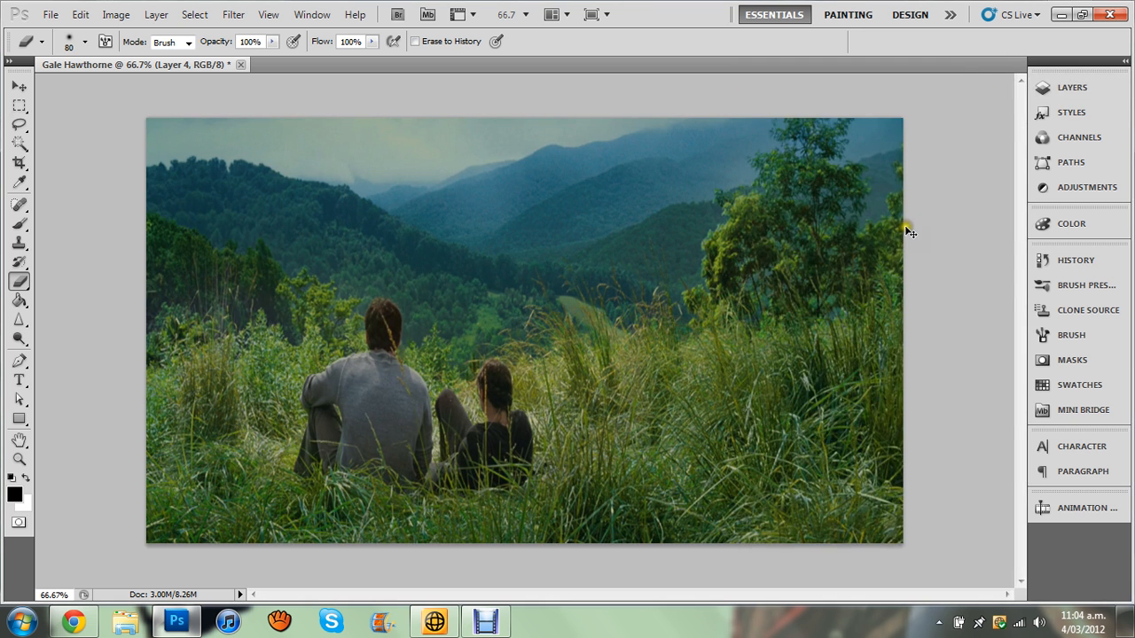
key(ctrl+t)
drag(901, 108, 674, 308)
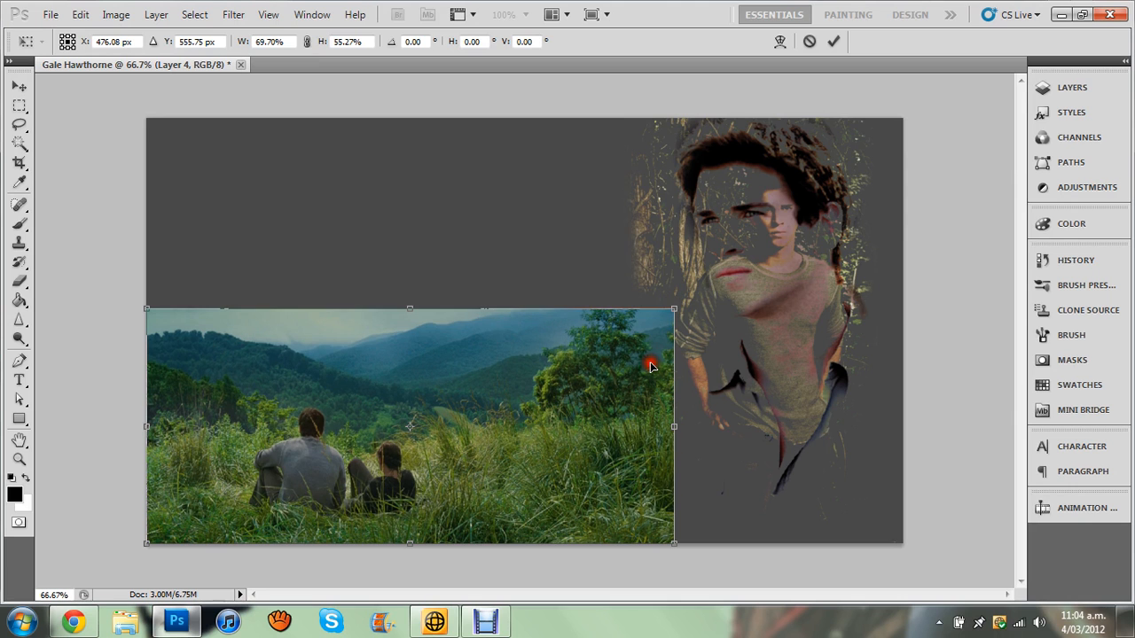
key(Return)
key(e)
- Try the Lighten, Color Dodge, Soft Light and Vivid Light blend modes on the shrunken meadow layer
click(1046, 88)
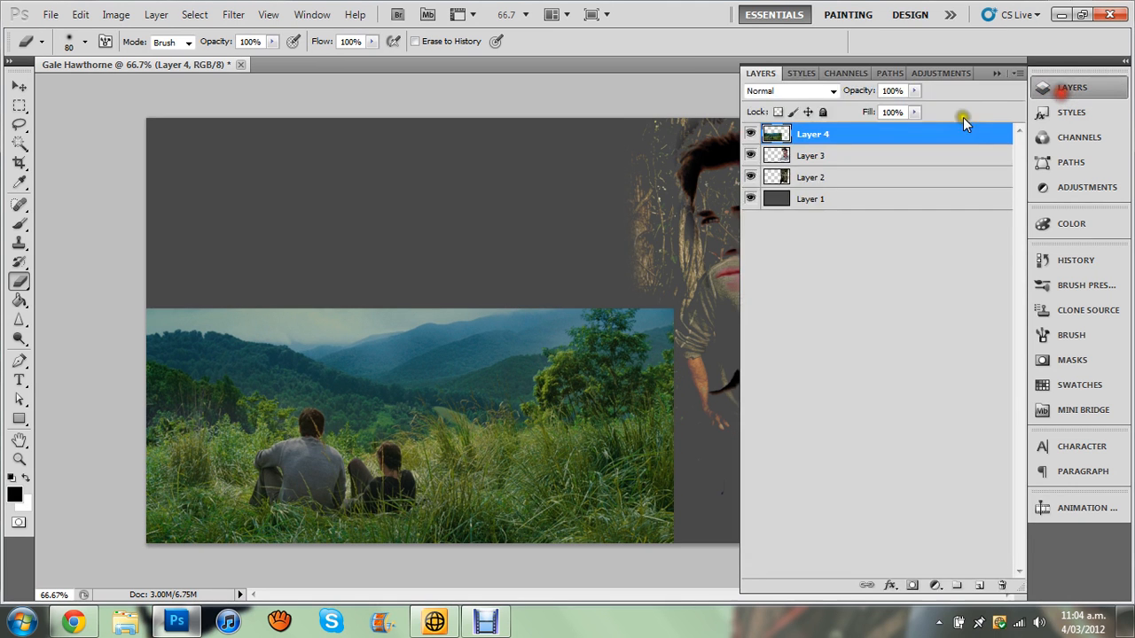
click(801, 91)
click(801, 236)
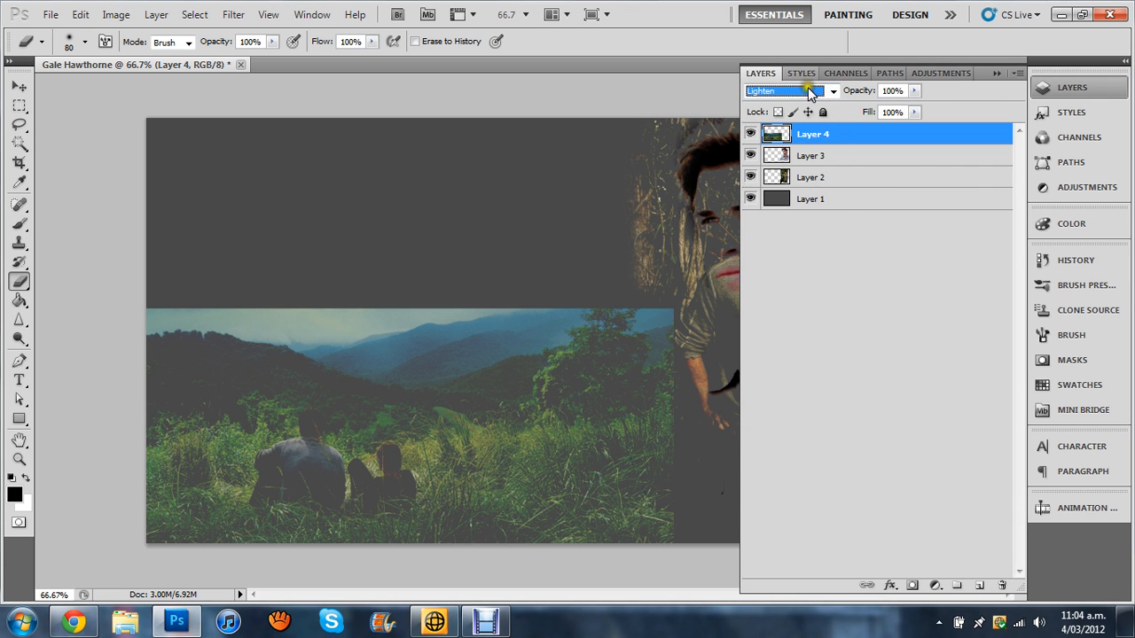
click(806, 91)
click(785, 254)
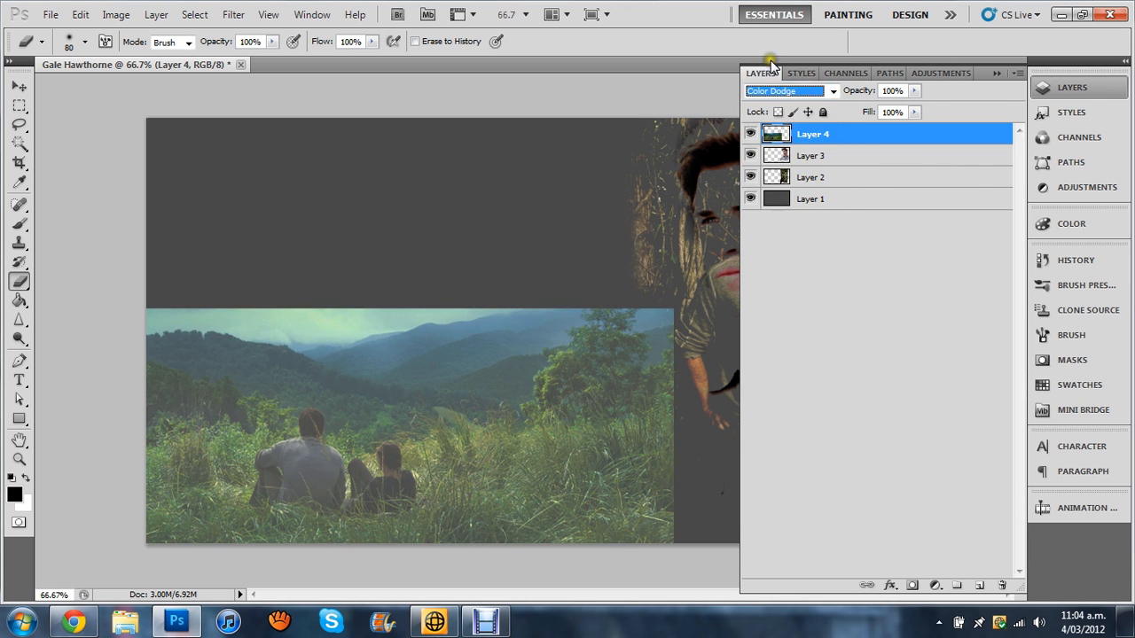
click(784, 86)
click(780, 225)
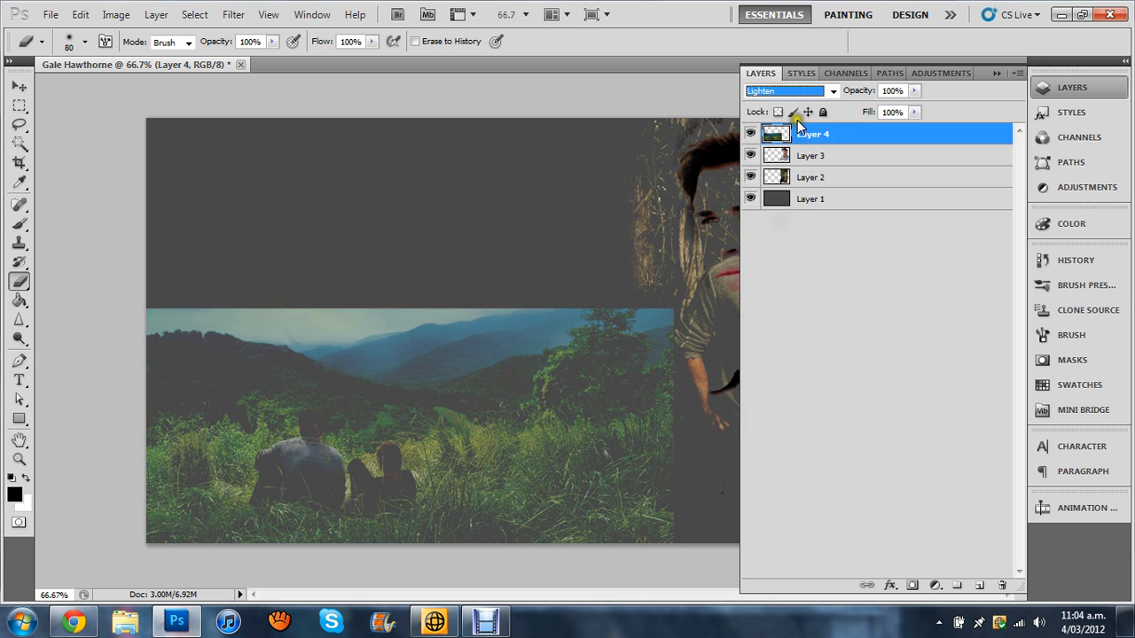
click(813, 91)
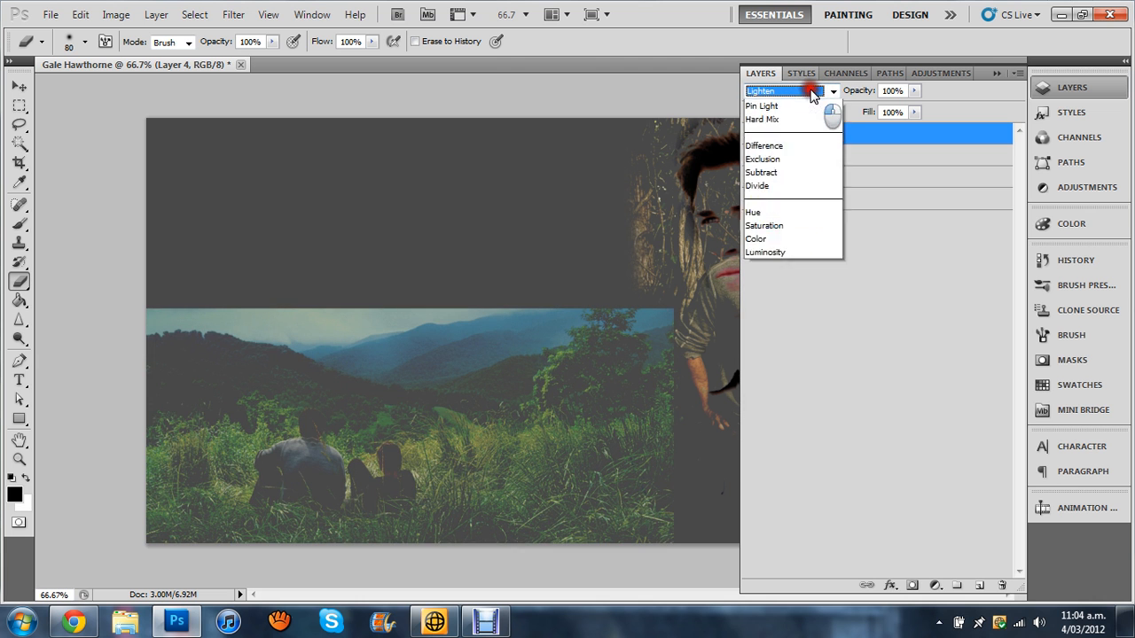
click(796, 320)
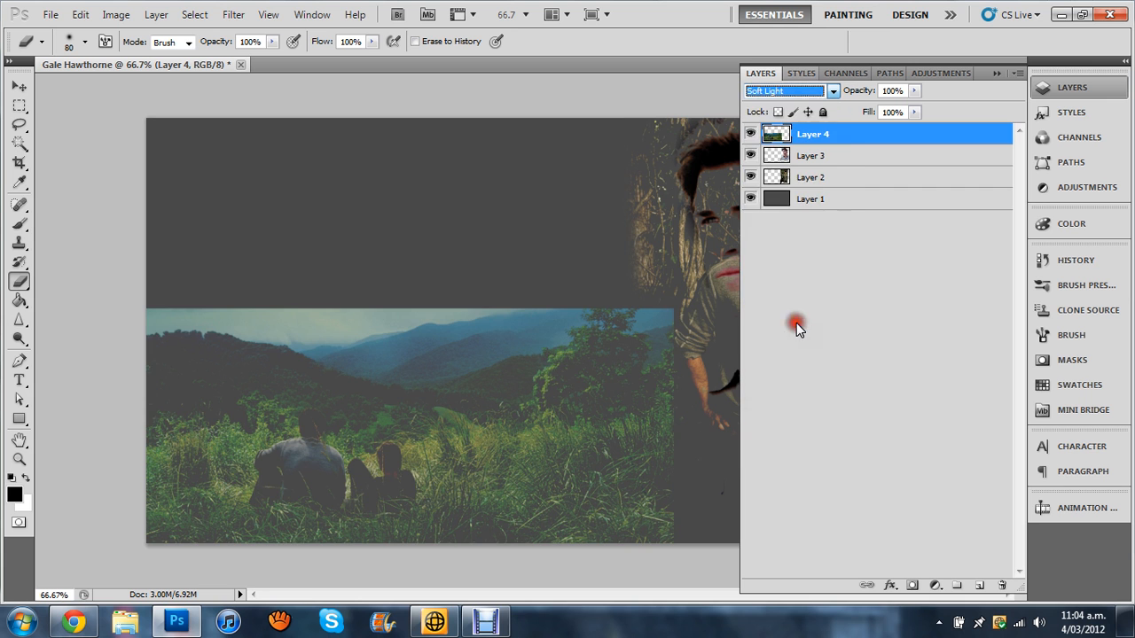
click(802, 91)
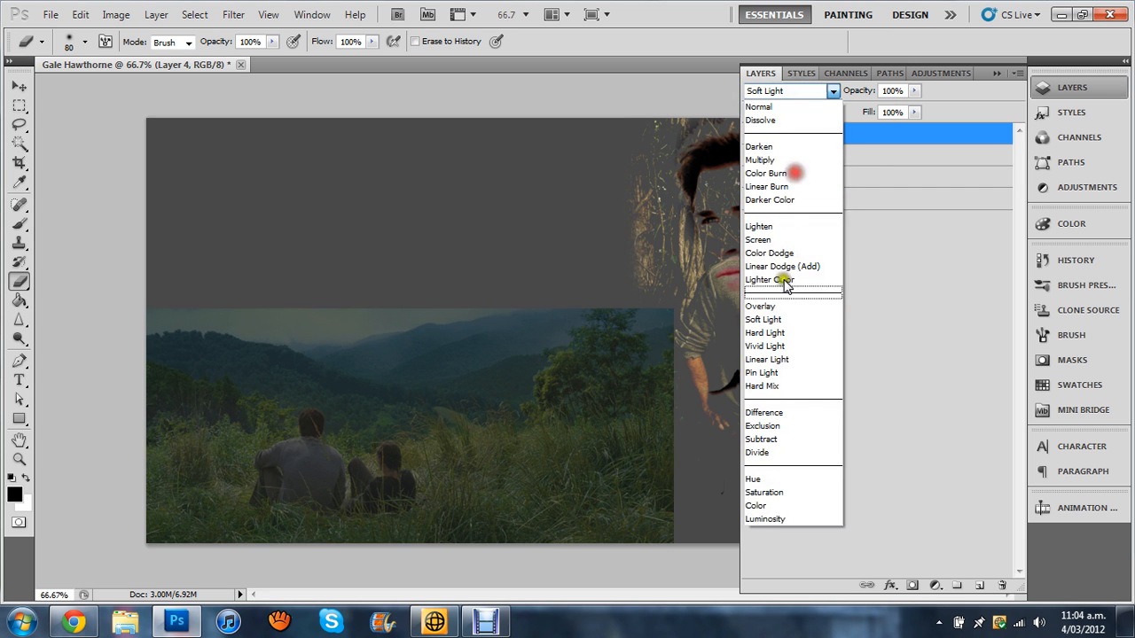
click(789, 345)
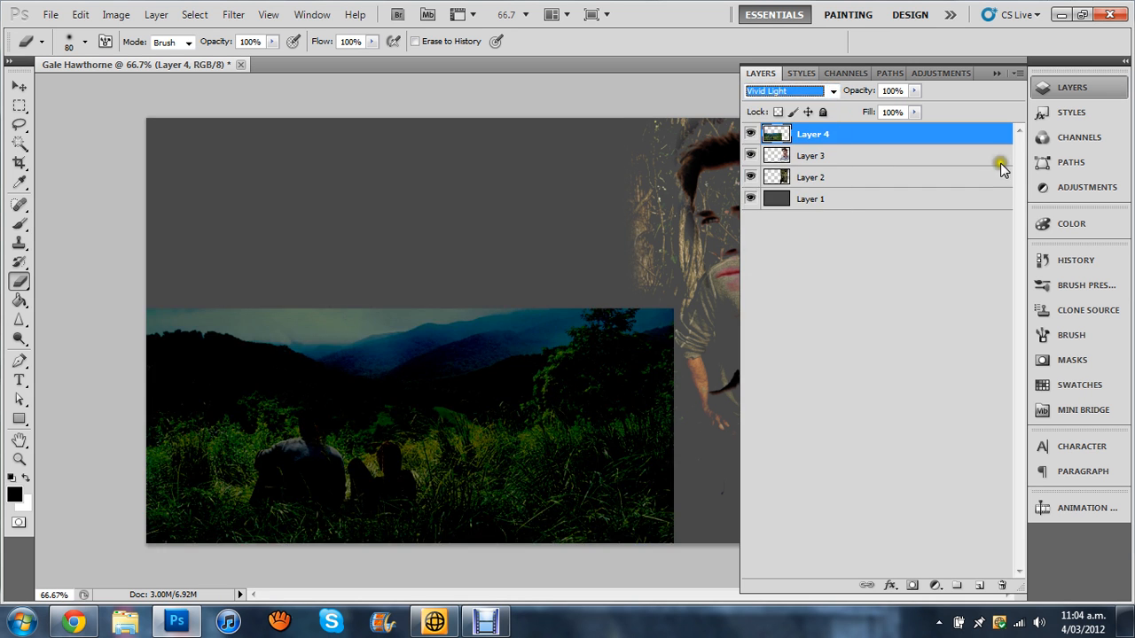
- Delete the meadow picture's layer from the wallpaper
click(845, 330)
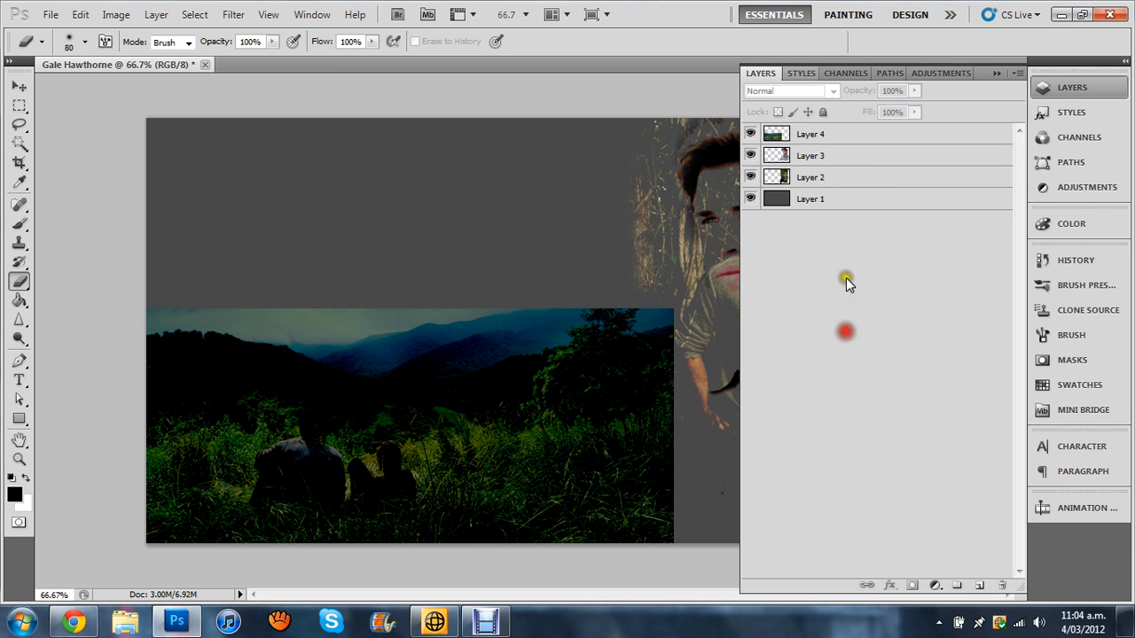
click(829, 135)
key(Delete)
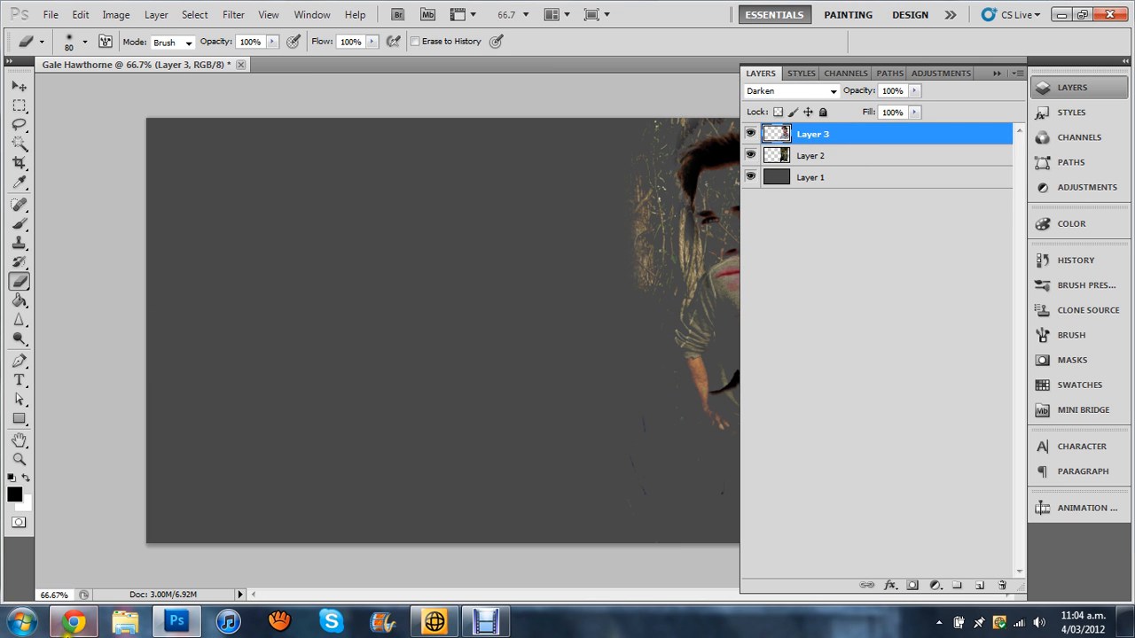
- Copy the Gale Hunger Games profile poster from the image result in Chrome and paste it into the Photoshop wallpaper
click(73, 623)
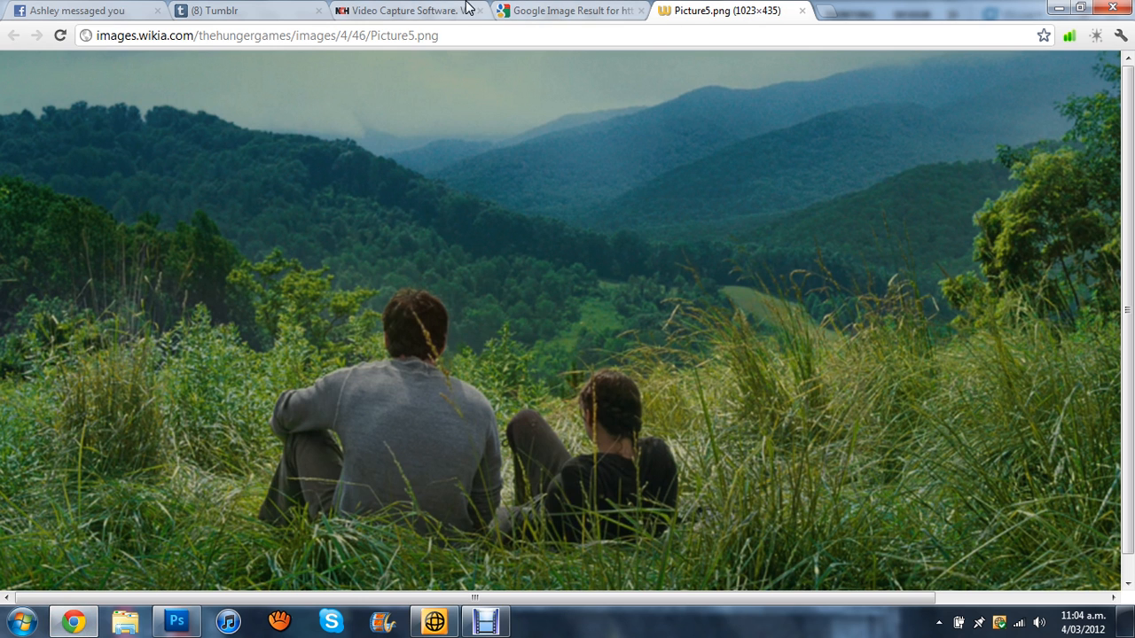
click(568, 10)
right_click(443, 213)
click(496, 258)
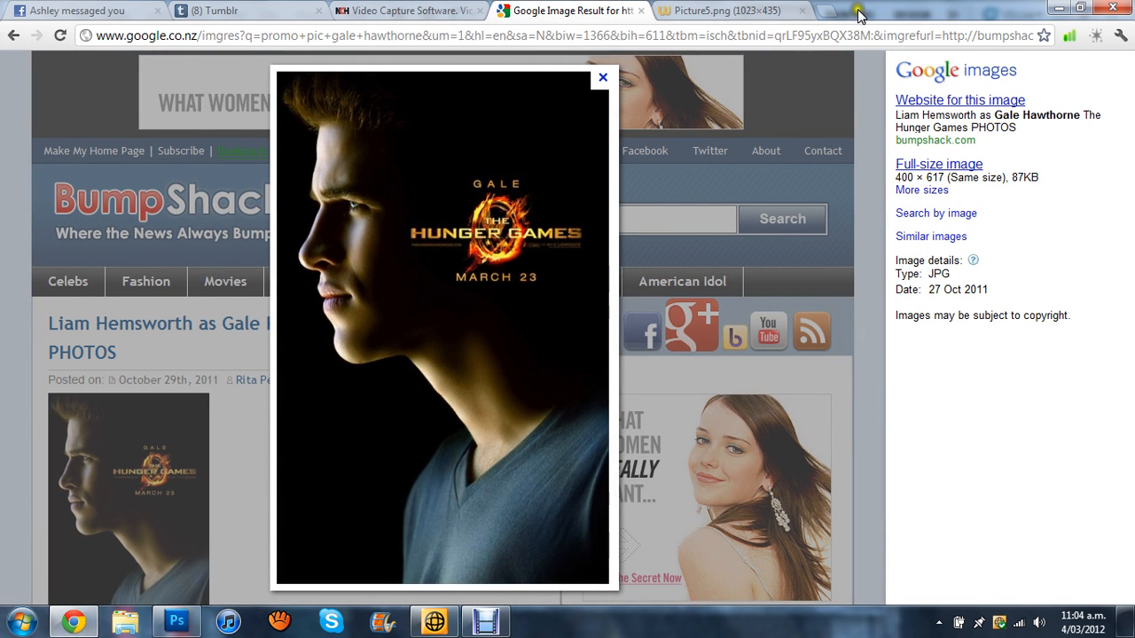
click(802, 10)
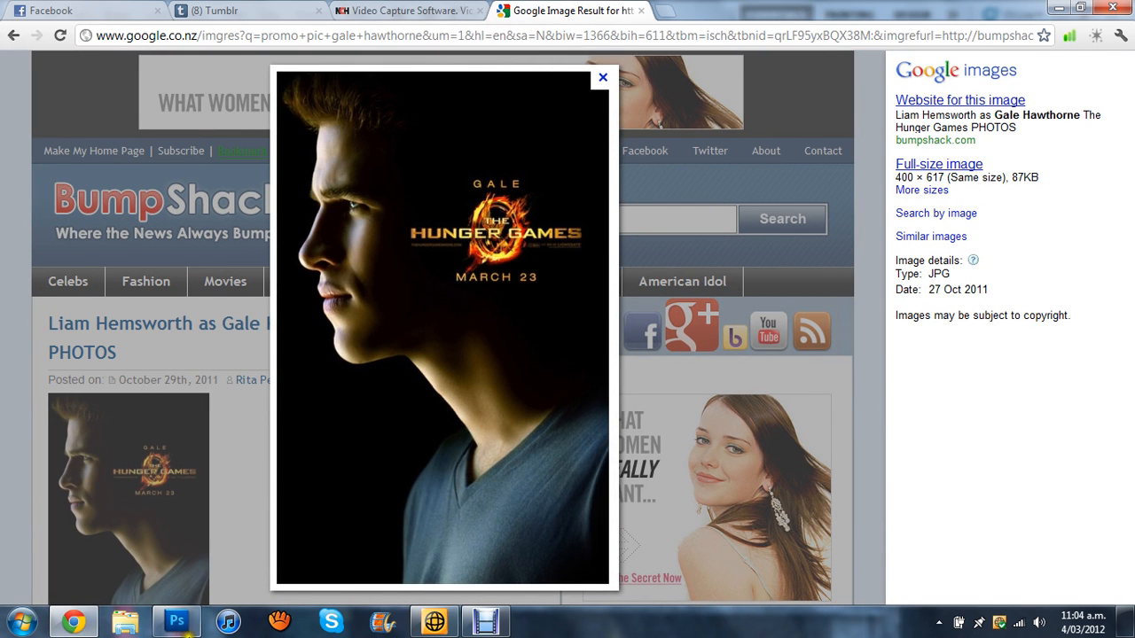
click(177, 621)
key(ctrl+v)
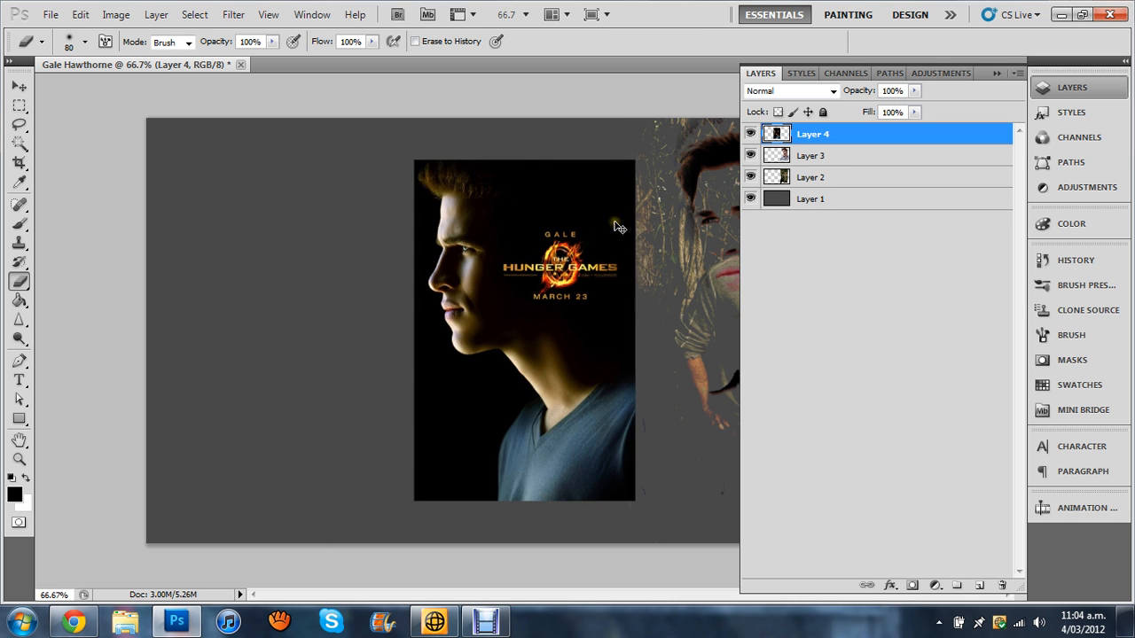
- Mirror the pasted poster with Free Transform so the face looks right, and enlarge it to fill the canvas height at the left edge
key(ctrl+t)
drag(635, 339, 213, 297)
drag(337, 268, 276, 234)
mouse_move(363, 468)
mouse_down()
mouse_move(408, 554)
mouse_move(396, 544)
mouse_up()
key(Return)
- Erase the Hunger Games logo and text behind the head on the profile poster
key(e)
mouse_move(251, 283)
mouse_down()
mouse_move(177, 282)
mouse_move(232, 266)
mouse_move(248, 280)
mouse_move(218, 284)
mouse_move(208, 259)
mouse_move(192, 268)
mouse_move(158, 245)
mouse_move(195, 209)
mouse_move(268, 261)
mouse_move(244, 223)
mouse_move(280, 251)
mouse_move(217, 253)
mouse_up()
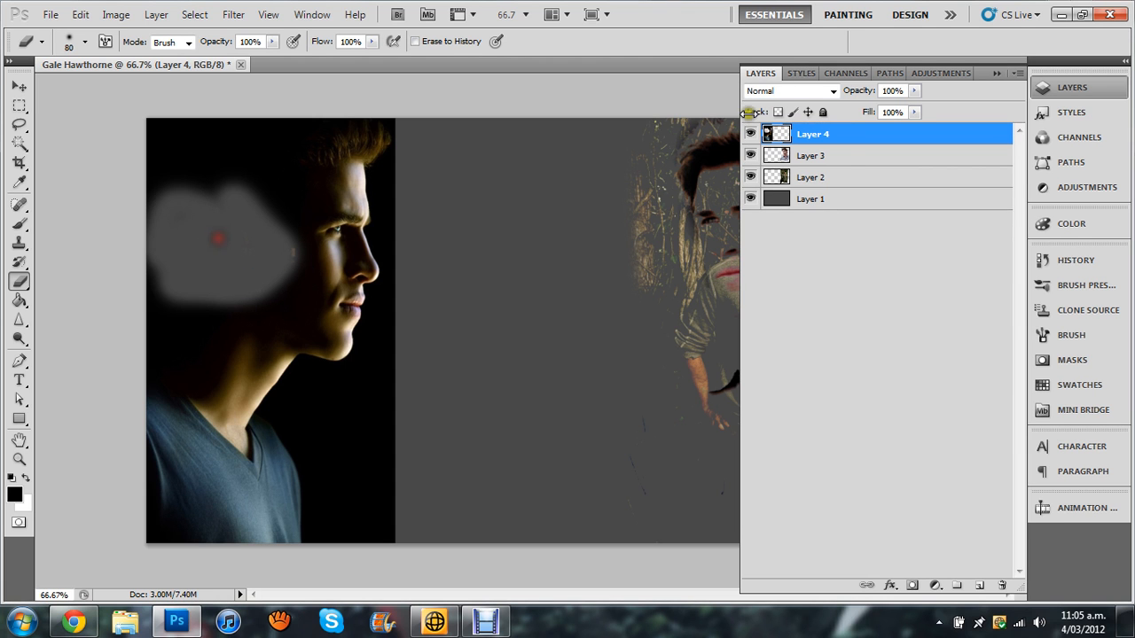
- Set the profile poster layer's blend mode to Lighten and shift the portrait slightly to the left
click(789, 90)
click(768, 145)
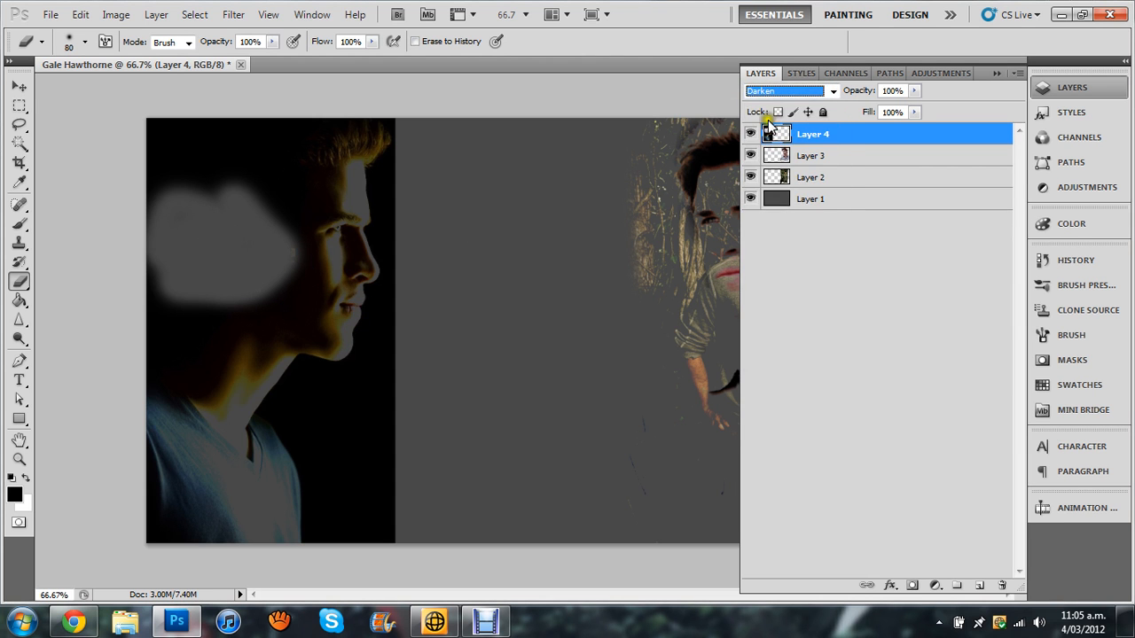
click(787, 91)
click(760, 222)
click(764, 92)
click(773, 232)
click(19, 86)
drag(419, 167, 378, 164)
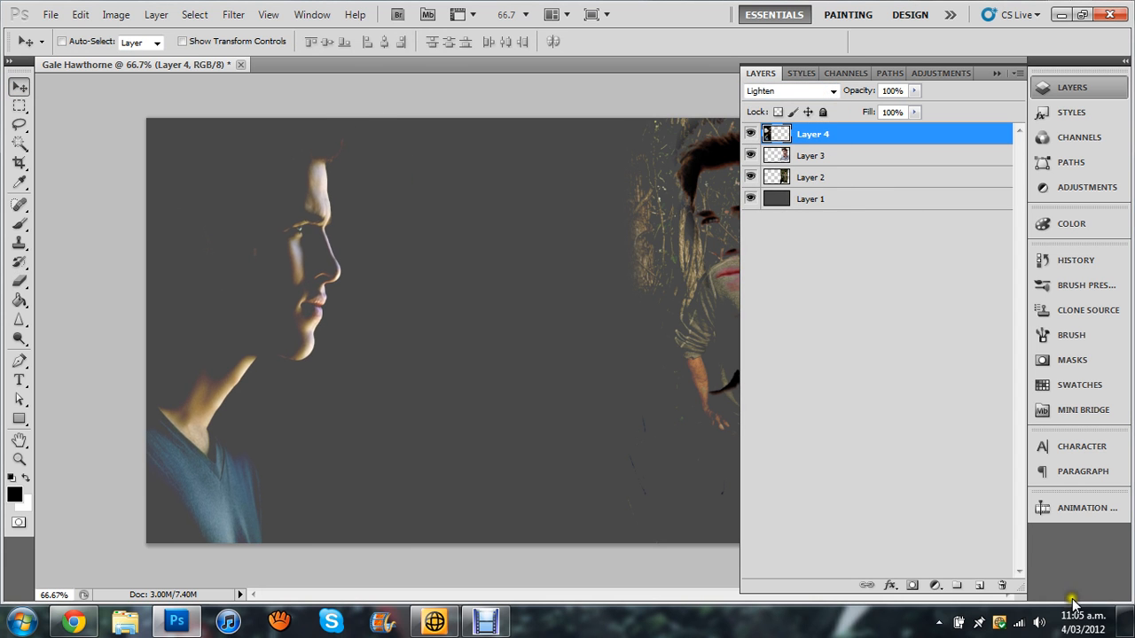
- Add a new layer above the portraits, try a 2500 px brush stroke on it and undo the stroke
click(973, 585)
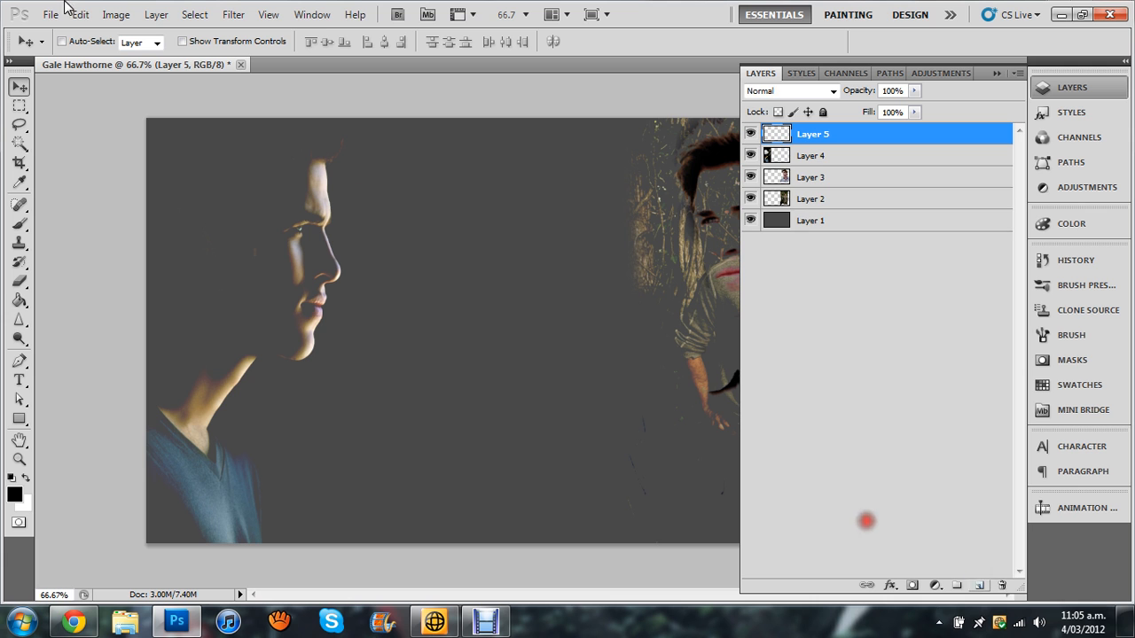
click(19, 224)
click(85, 42)
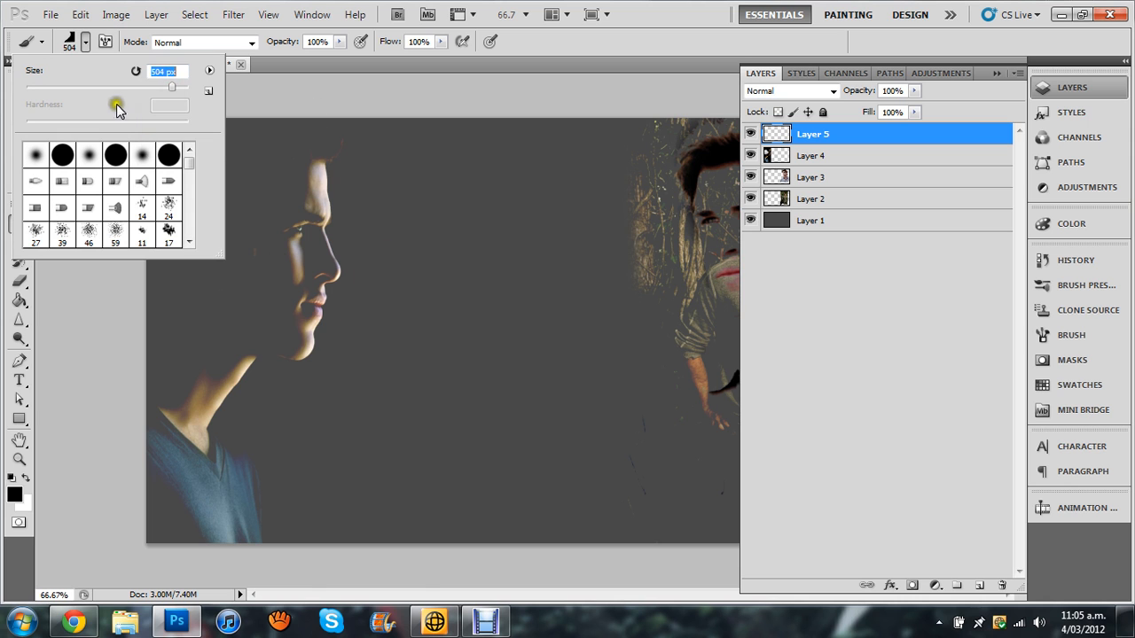
drag(175, 86, 213, 105)
mouse_move(485, 291)
mouse_down()
mouse_move(372, 258)
mouse_move(893, 444)
mouse_up()
key(ctrl+z)
- Choose the torn-edge 2462 brush, set its size to 2028 px and stamp it in black in the middle of the canvas
click(86, 43)
drag(193, 173, 196, 244)
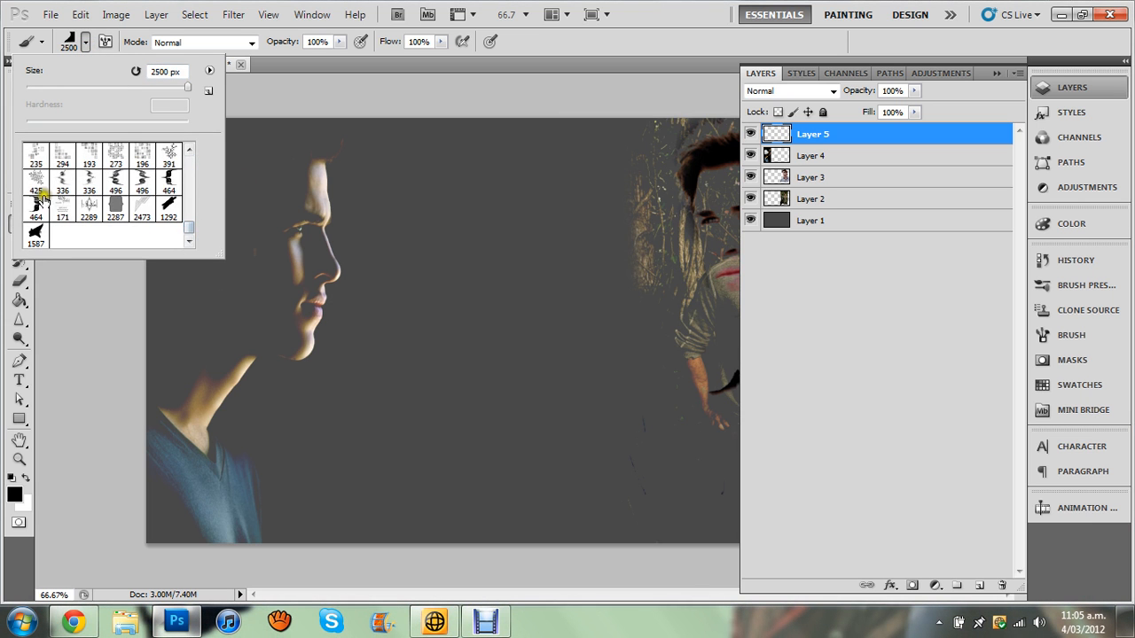
click(190, 150)
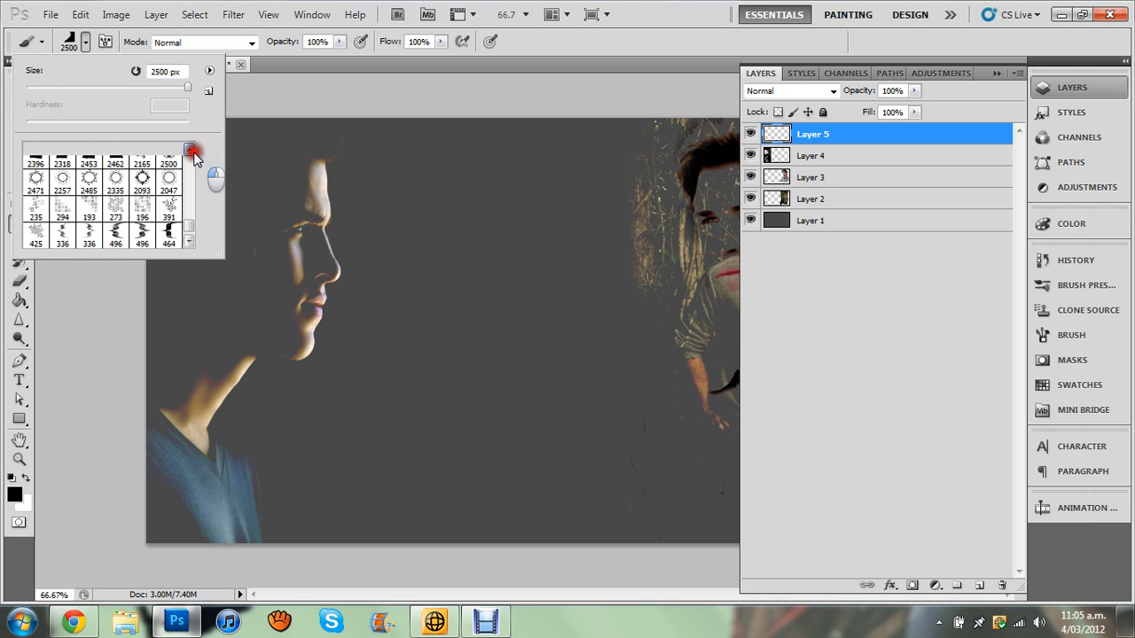
click(159, 85)
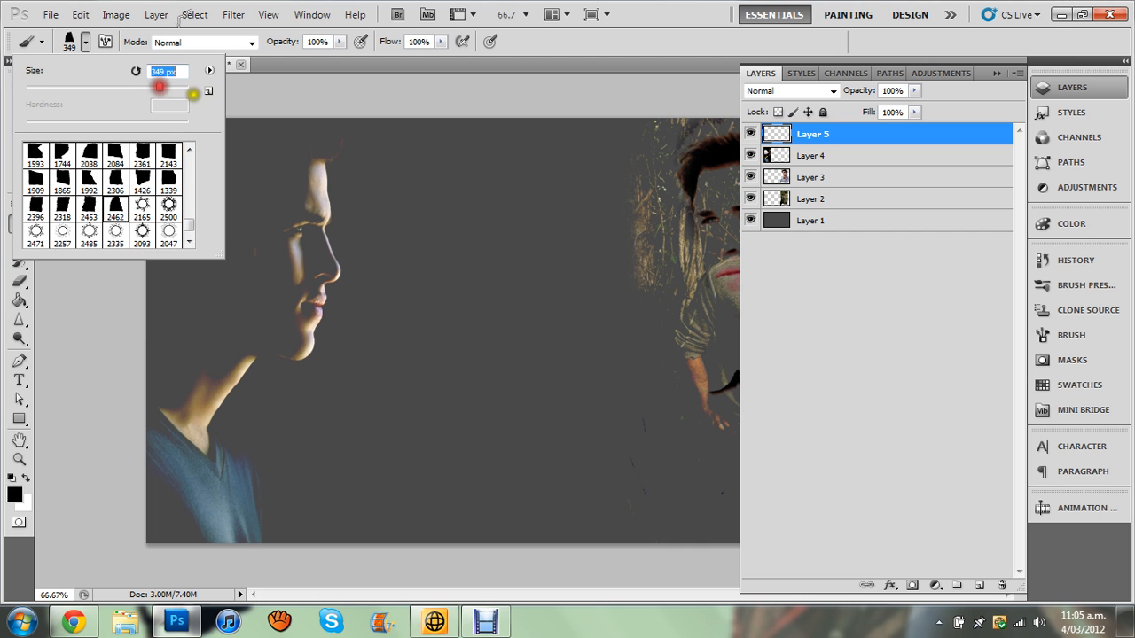
click(178, 89)
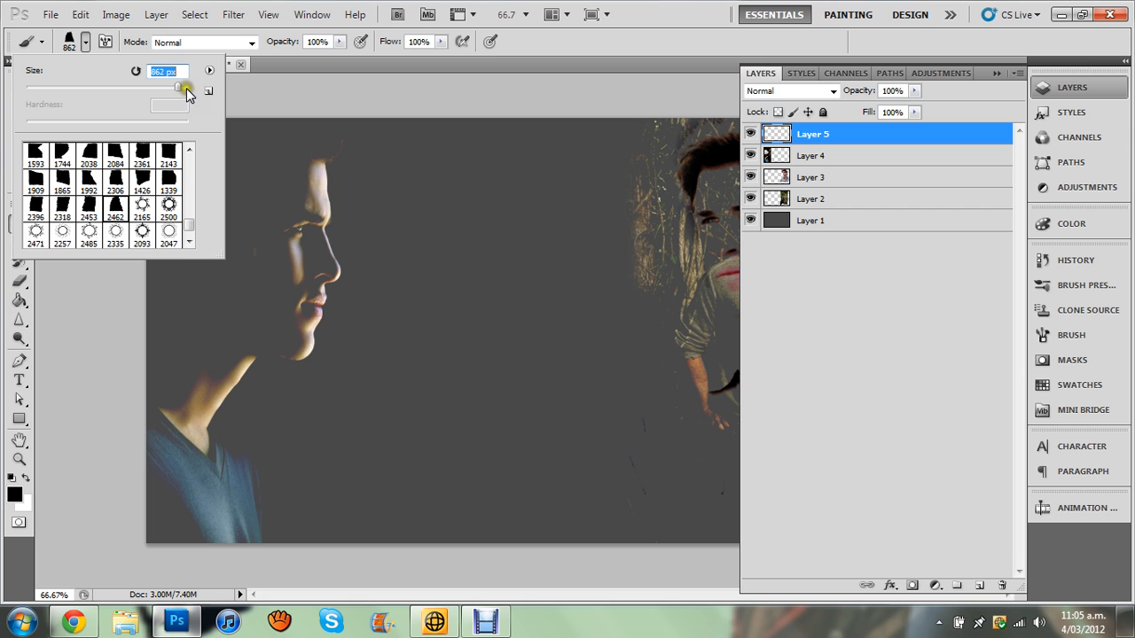
click(485, 360)
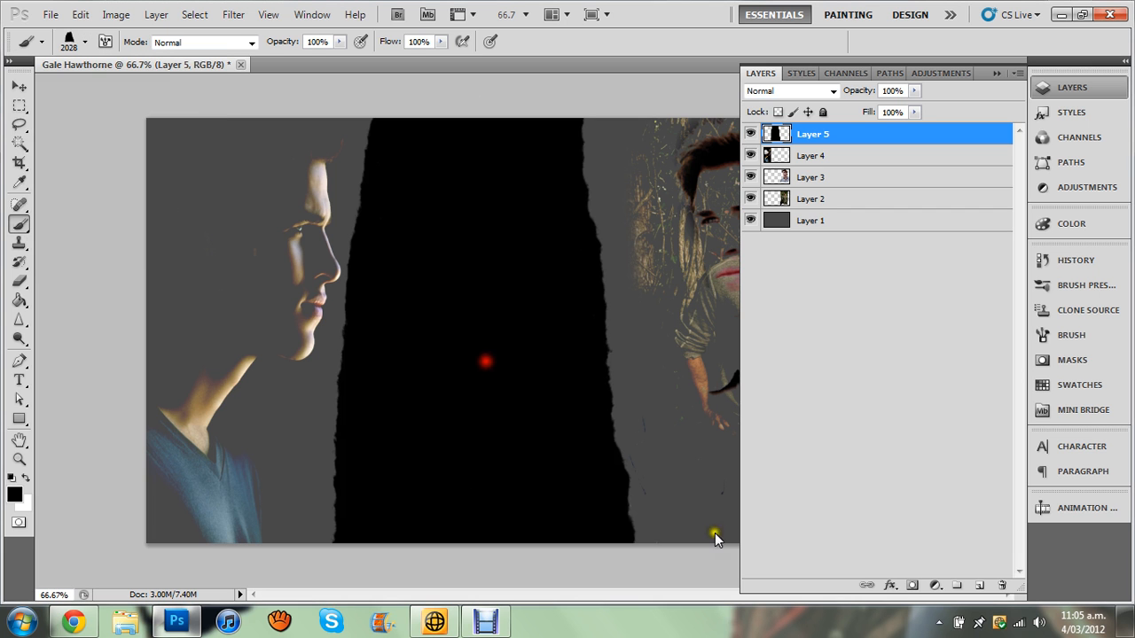
- Try the Multiply and Lighten blend modes on the black torn-shape layer, and restore it to Normal
click(831, 91)
click(800, 165)
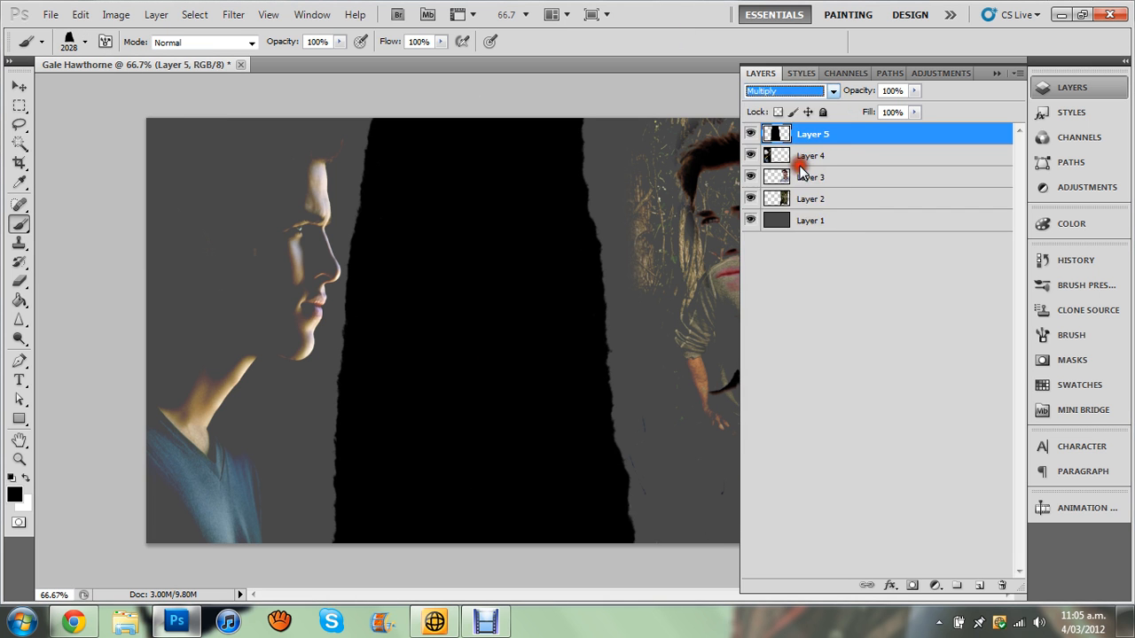
click(804, 99)
click(792, 222)
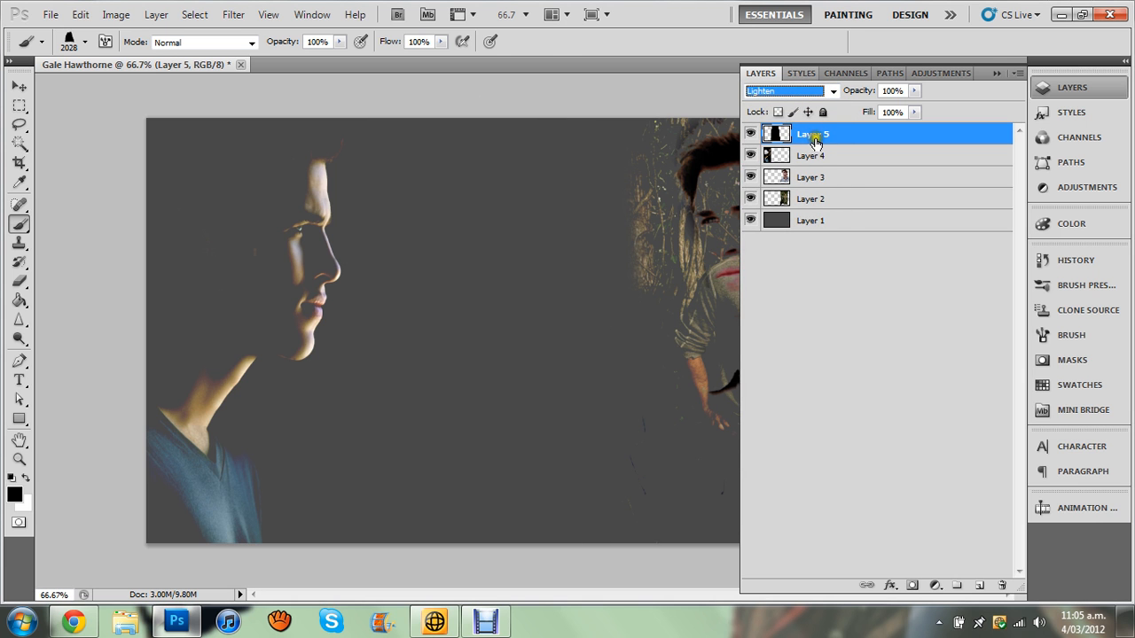
click(802, 92)
click(804, 103)
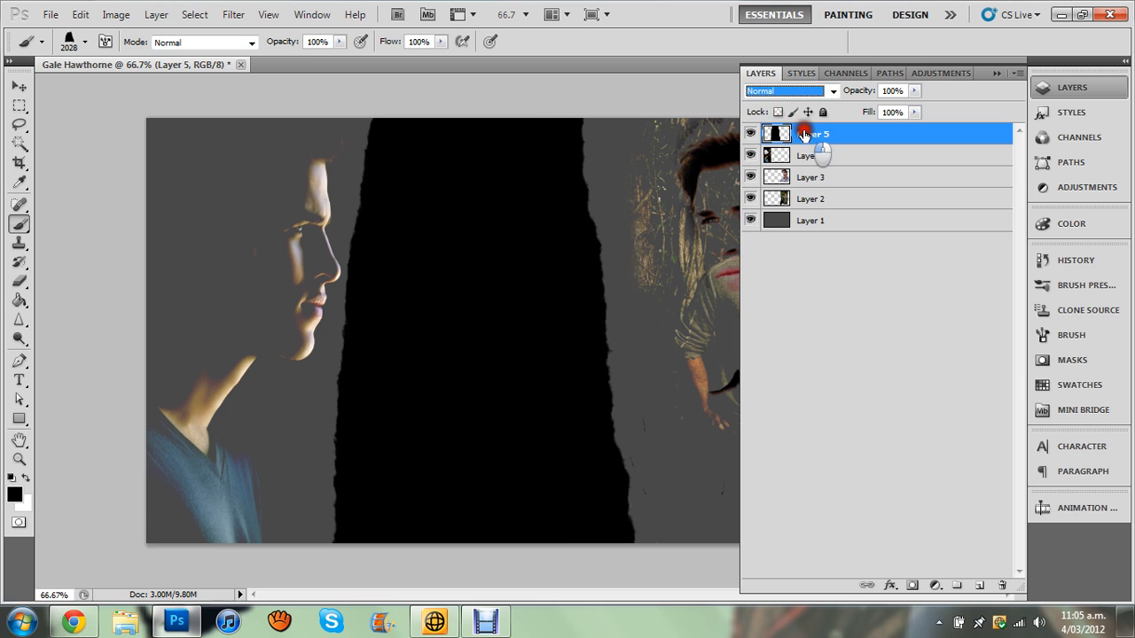
- Add a new empty layer at the top of the stack, delete the black torn-shape layer and select the new layer
click(982, 586)
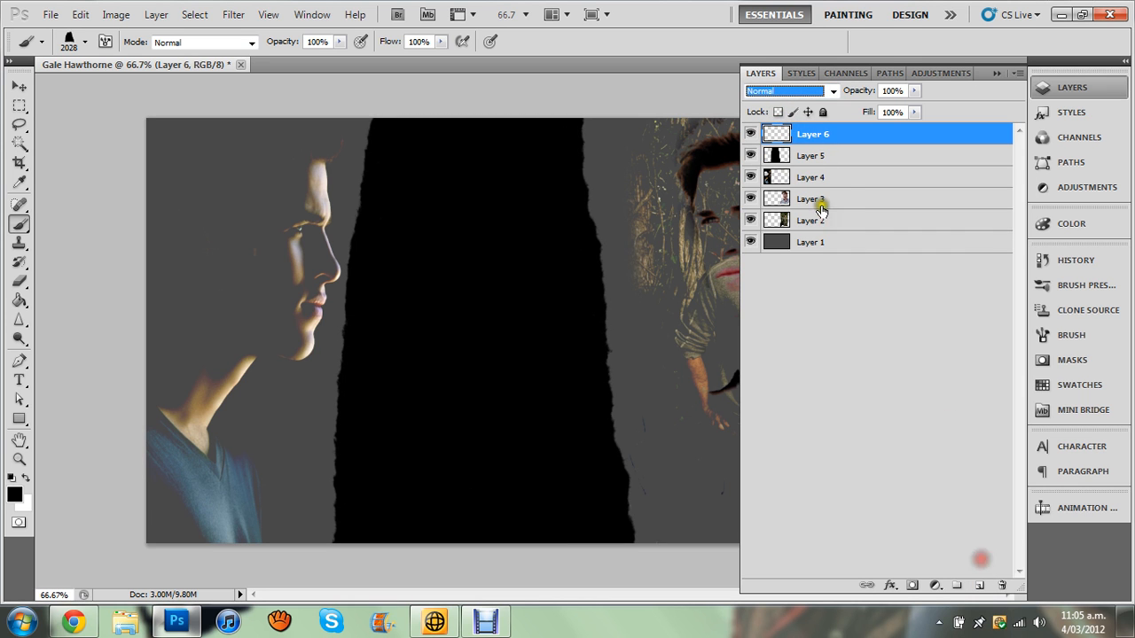
click(815, 162)
click(901, 324)
click(835, 164)
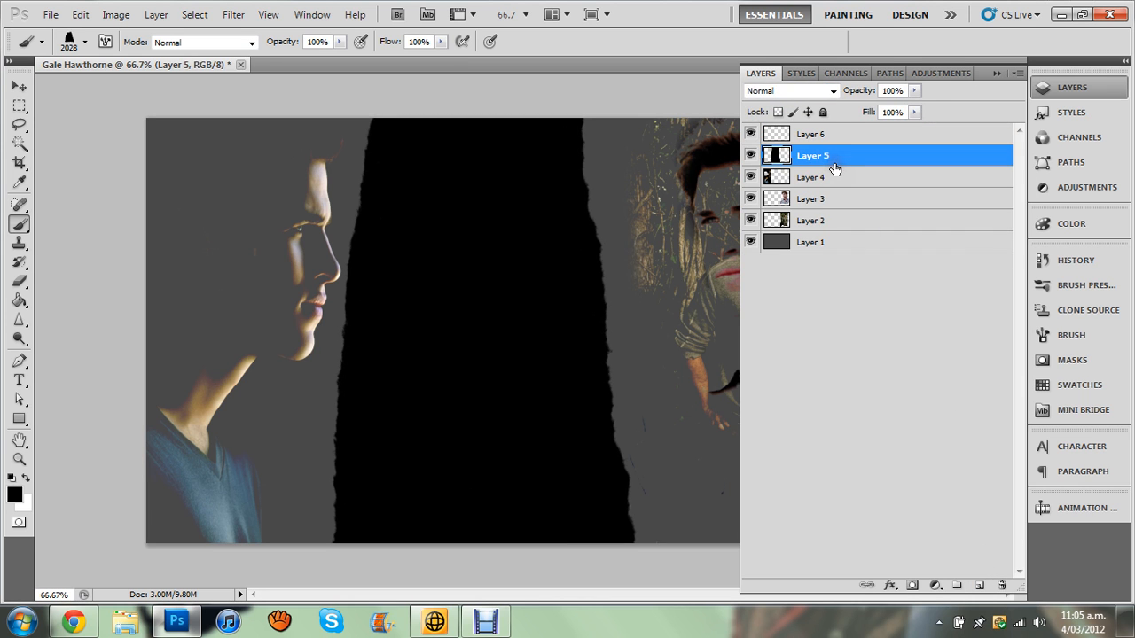
key(Delete)
click(814, 133)
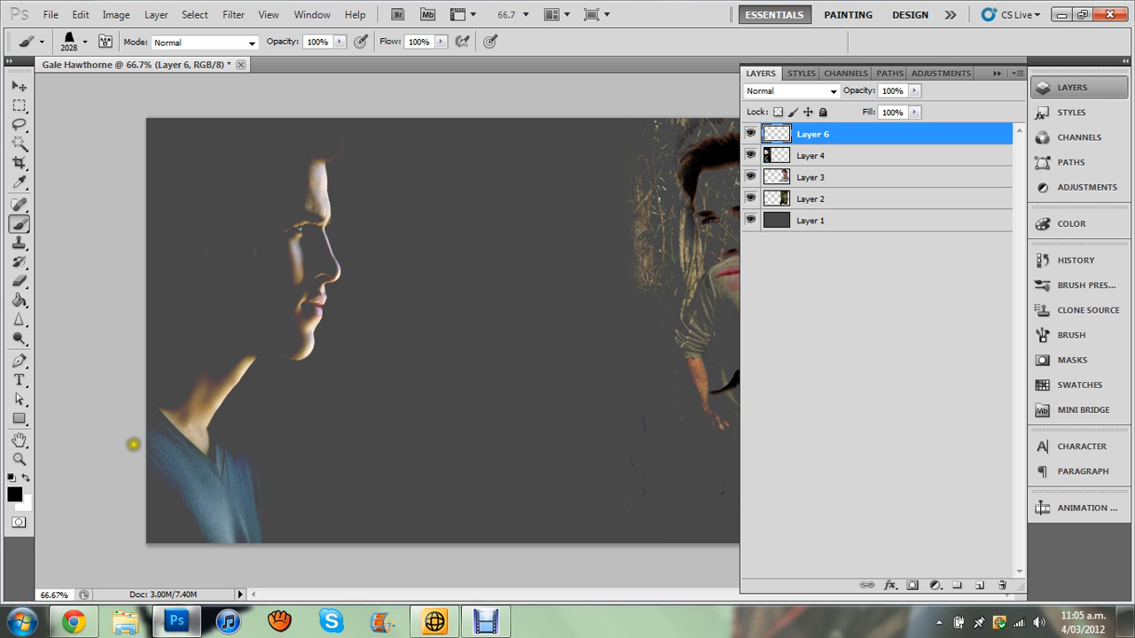
- Stamp the torn shape in orange-brown in the middle of the canvas and set its layer's blend mode to Multiply
click(13, 495)
click(209, 413)
drag(642, 228, 682, 180)
click(855, 112)
key(b)
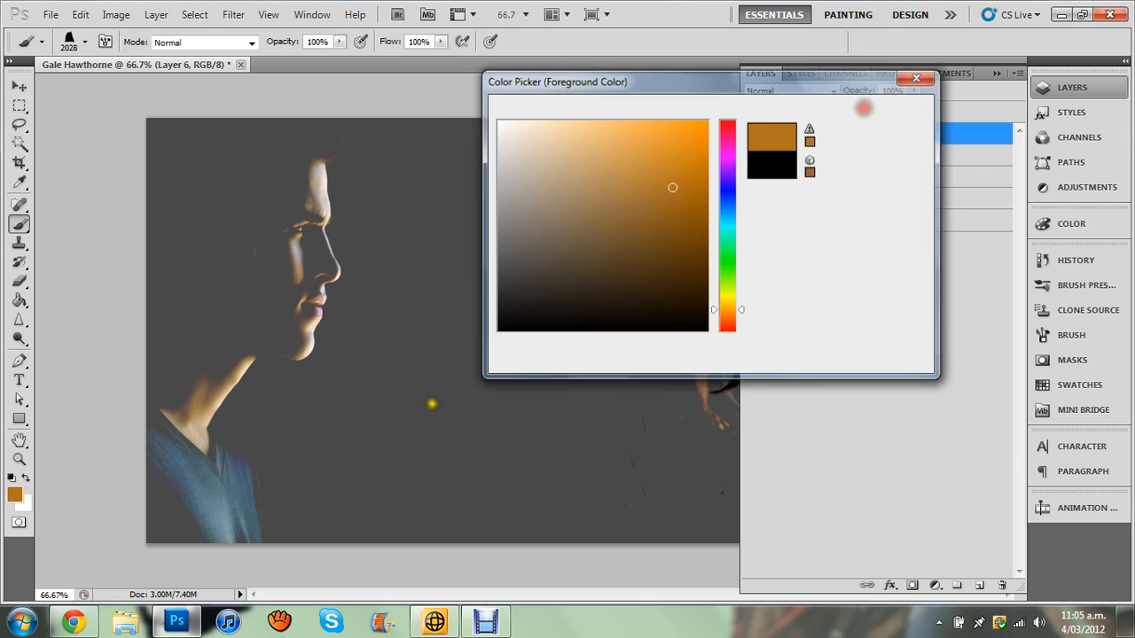
click(497, 337)
click(798, 91)
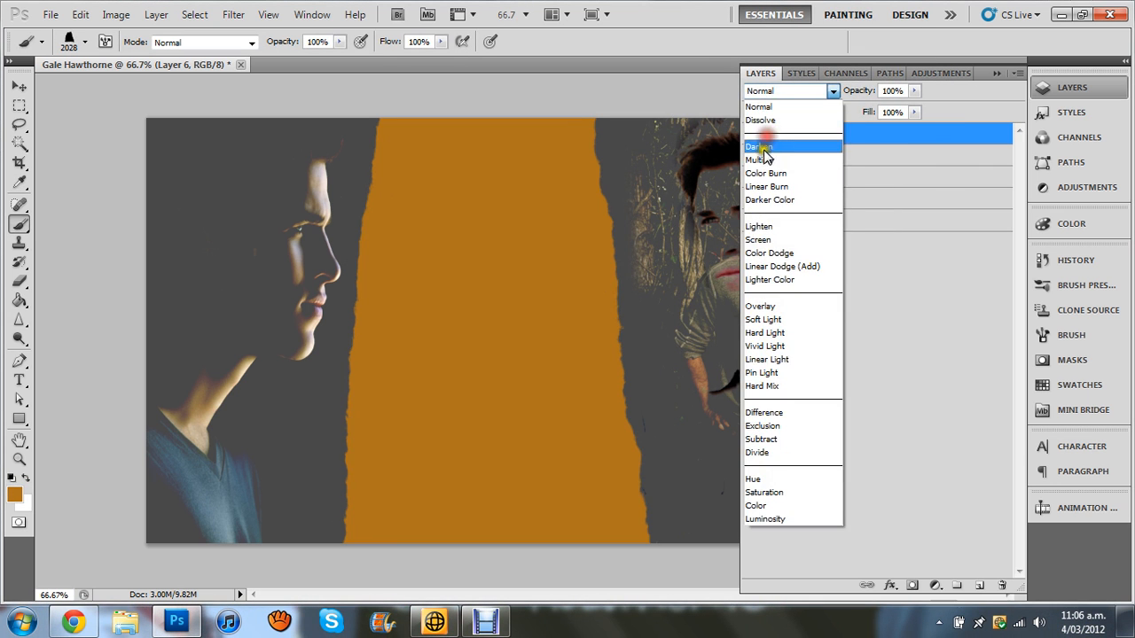
click(775, 140)
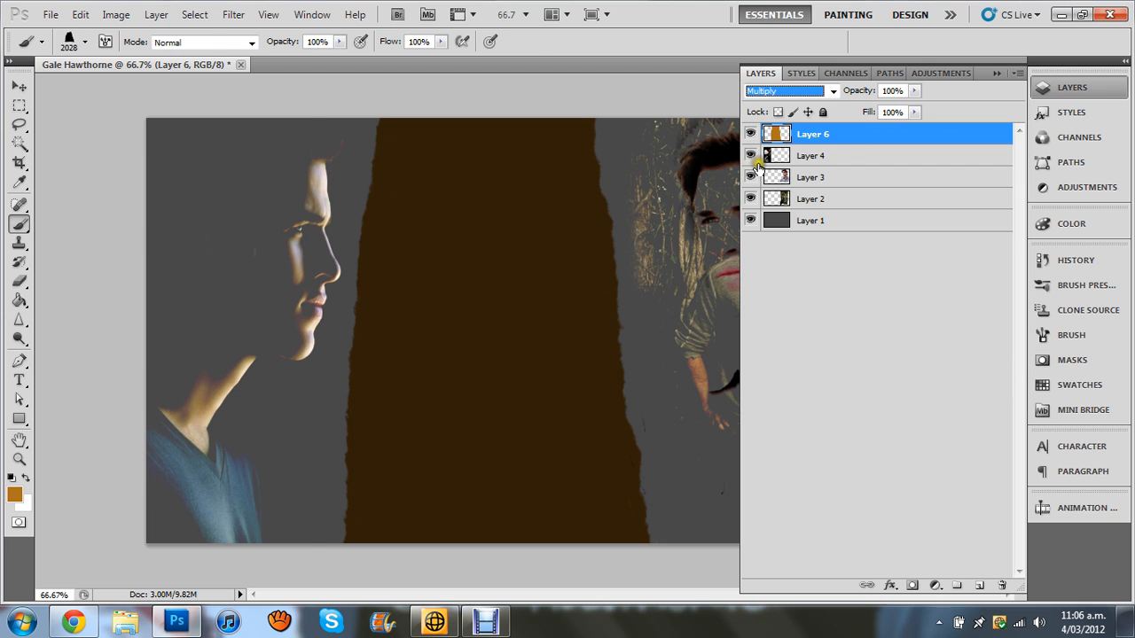
- Widen the torn shape to about 117% and move it left so it overlaps the profile portrait's face
key(ctrl+t)
drag(309, 331, 284, 331)
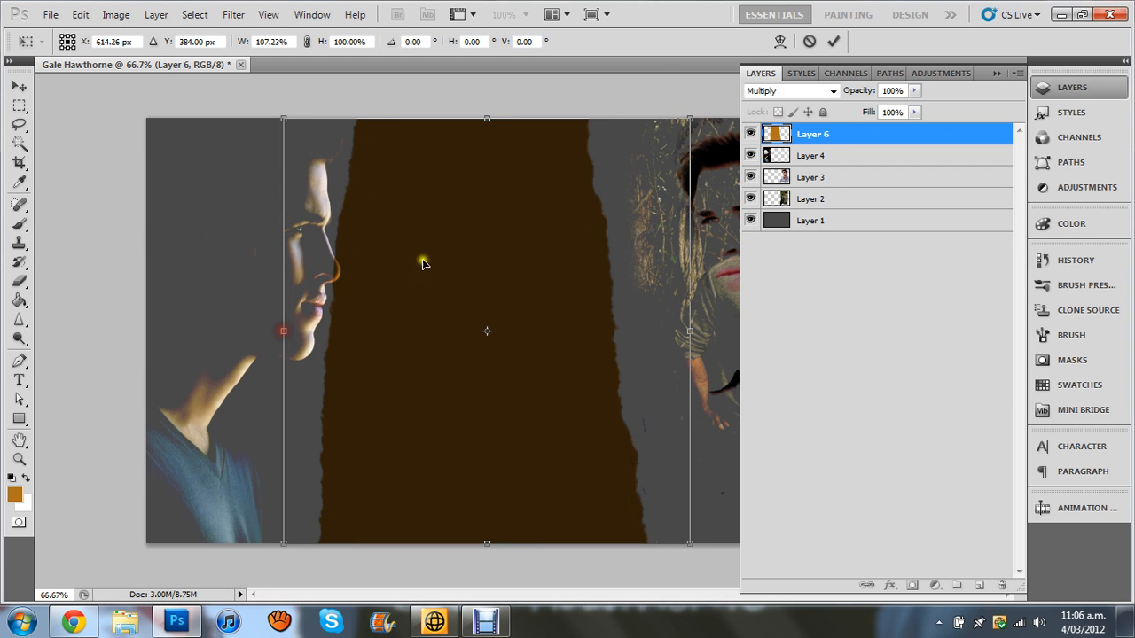
drag(692, 331, 732, 329)
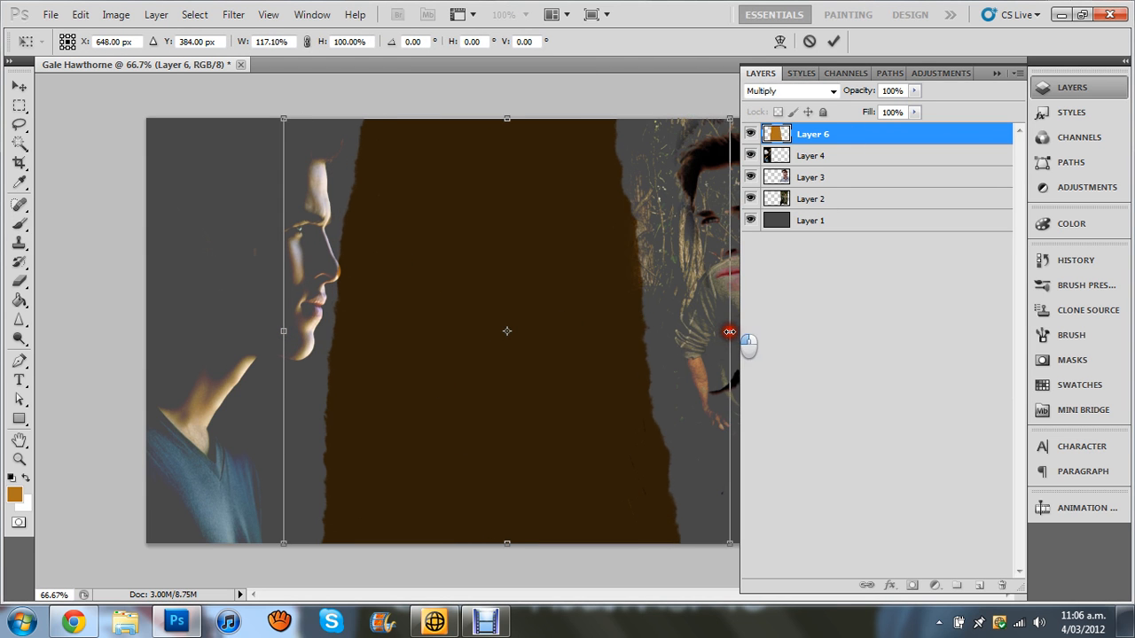
drag(461, 331, 411, 331)
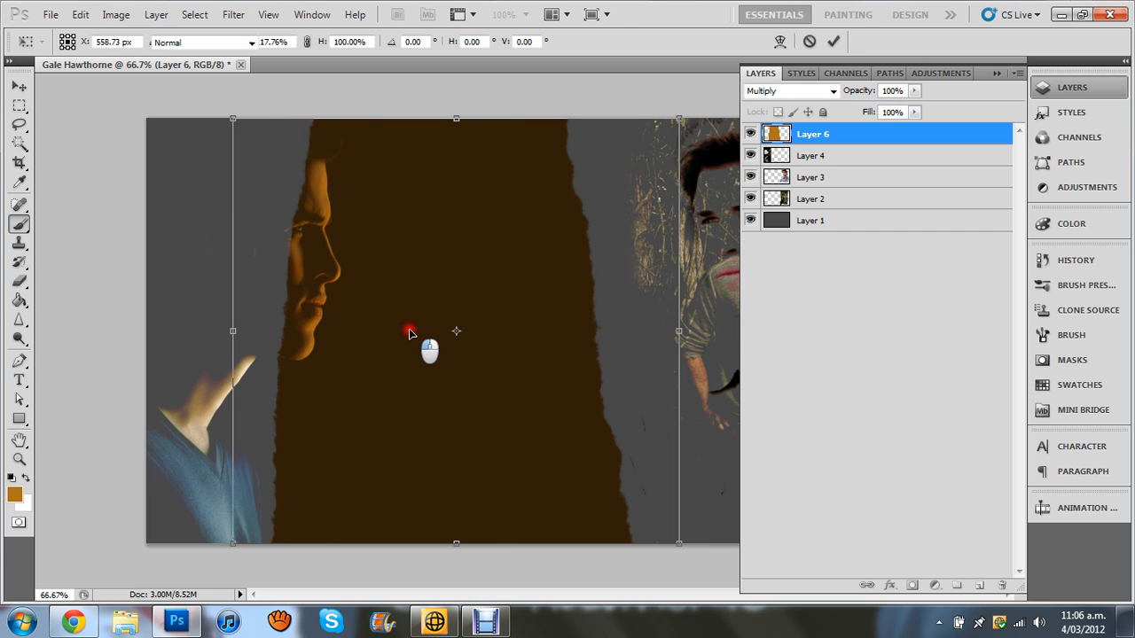
key(Return)
key(b)
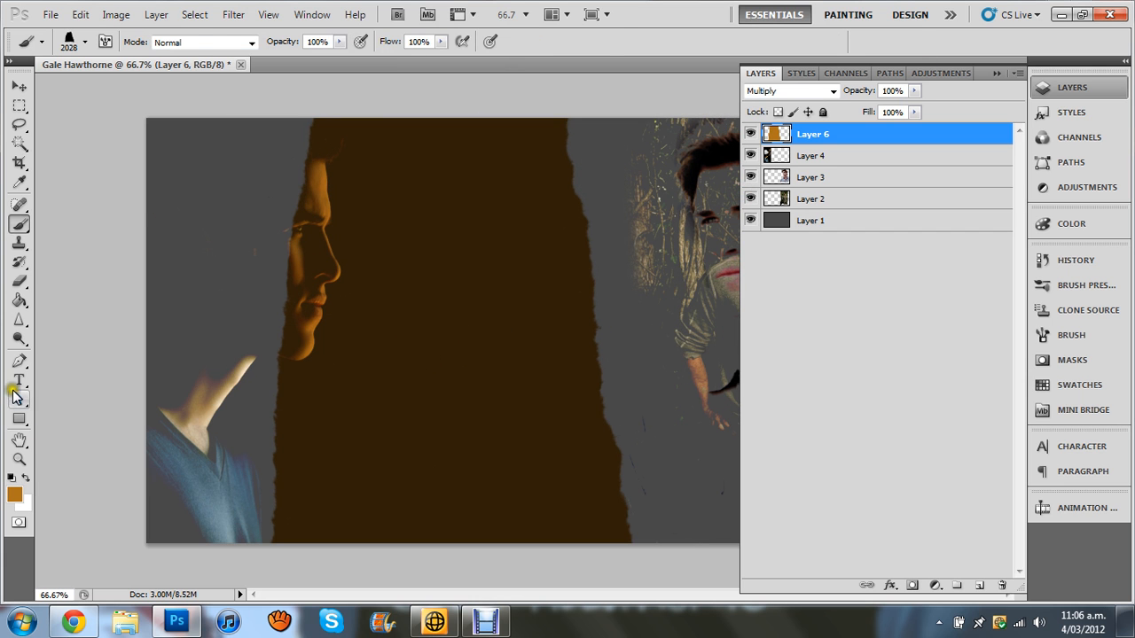
- Add the orange text "Gale Hawthrone" in the Hanging By a Thread font at 72 pt along the bottom of the torn shape
click(21, 377)
click(195, 42)
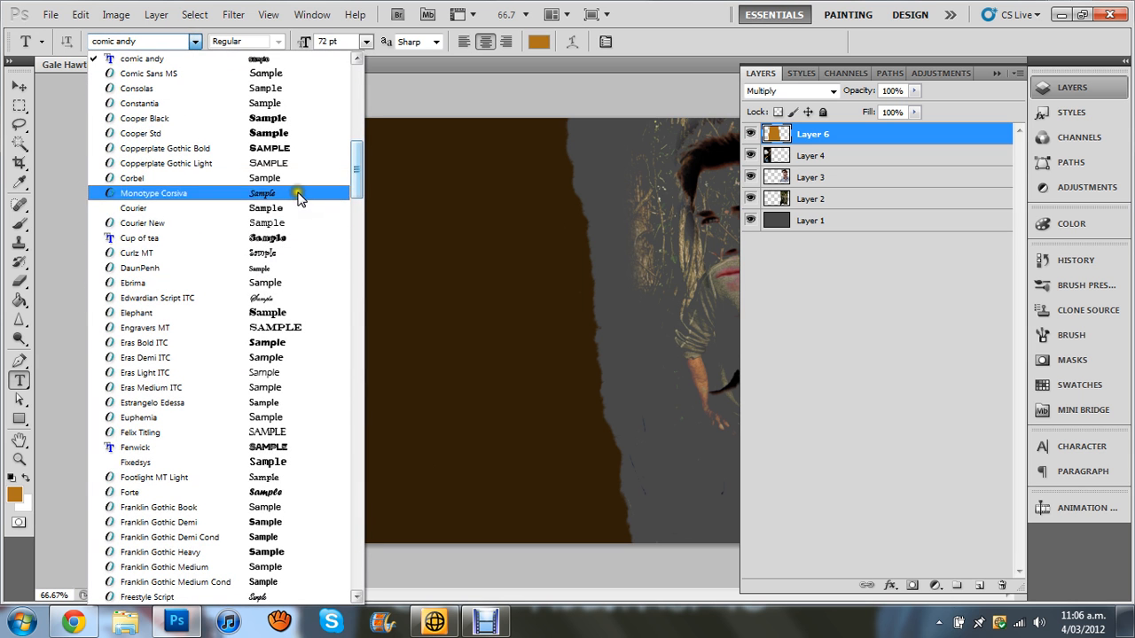
drag(356, 172, 353, 240)
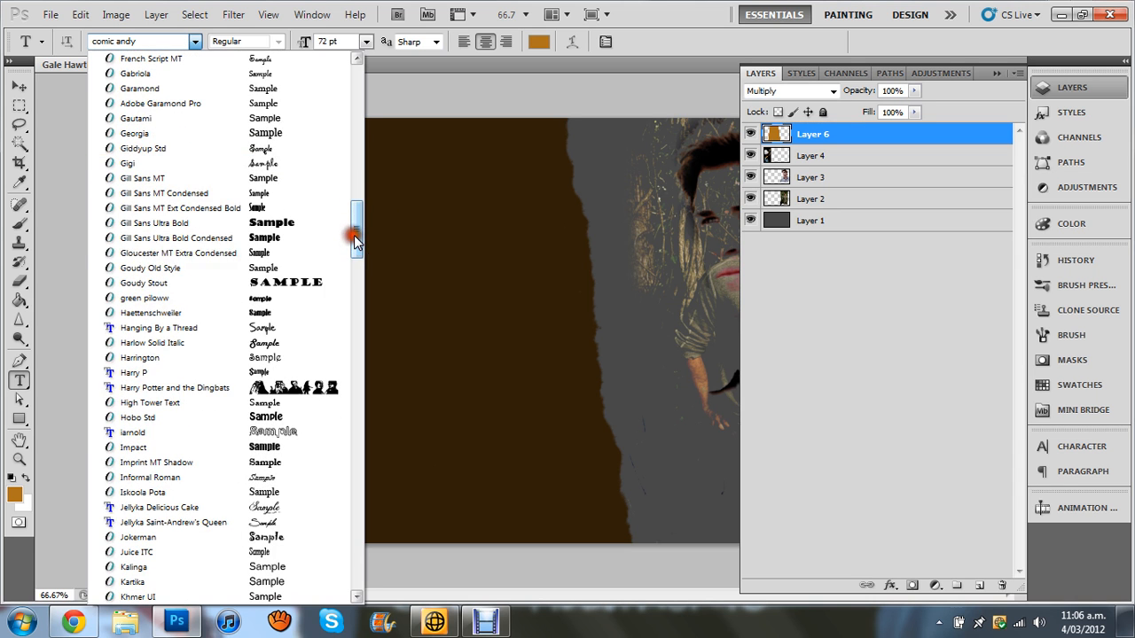
click(243, 328)
click(469, 451)
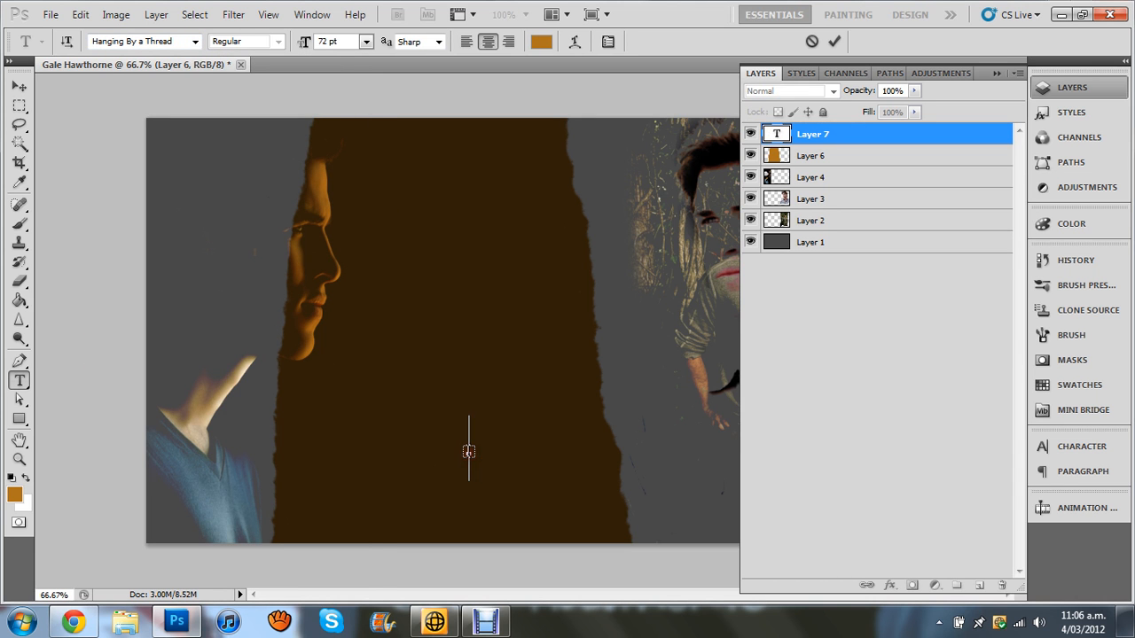
text(Gale H)
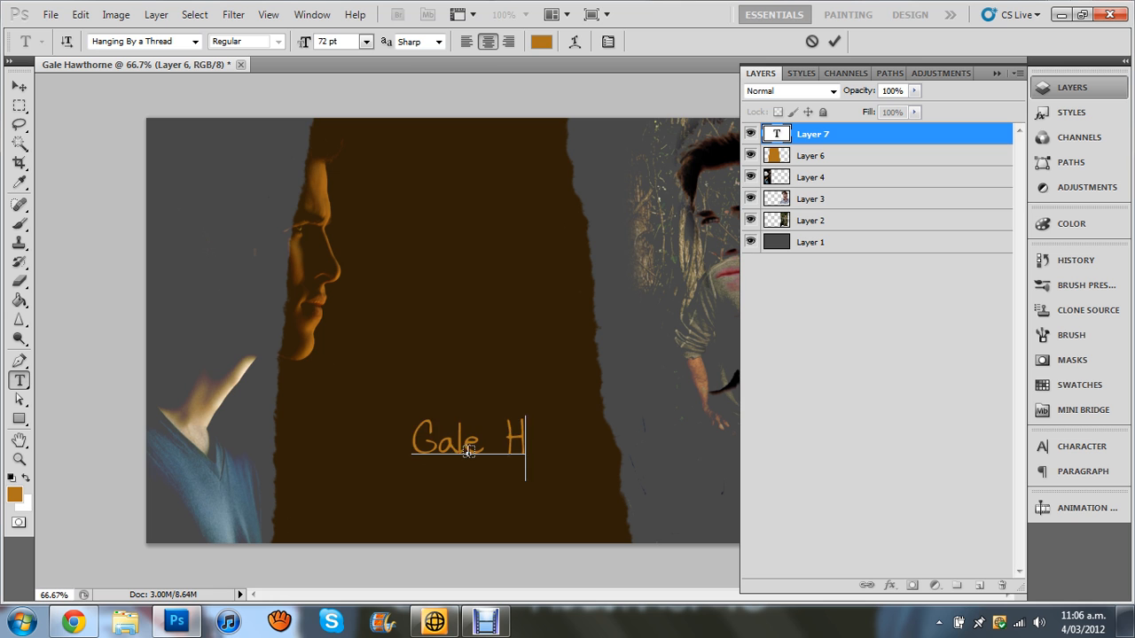
text(awthrone)
drag(495, 492, 468, 551)
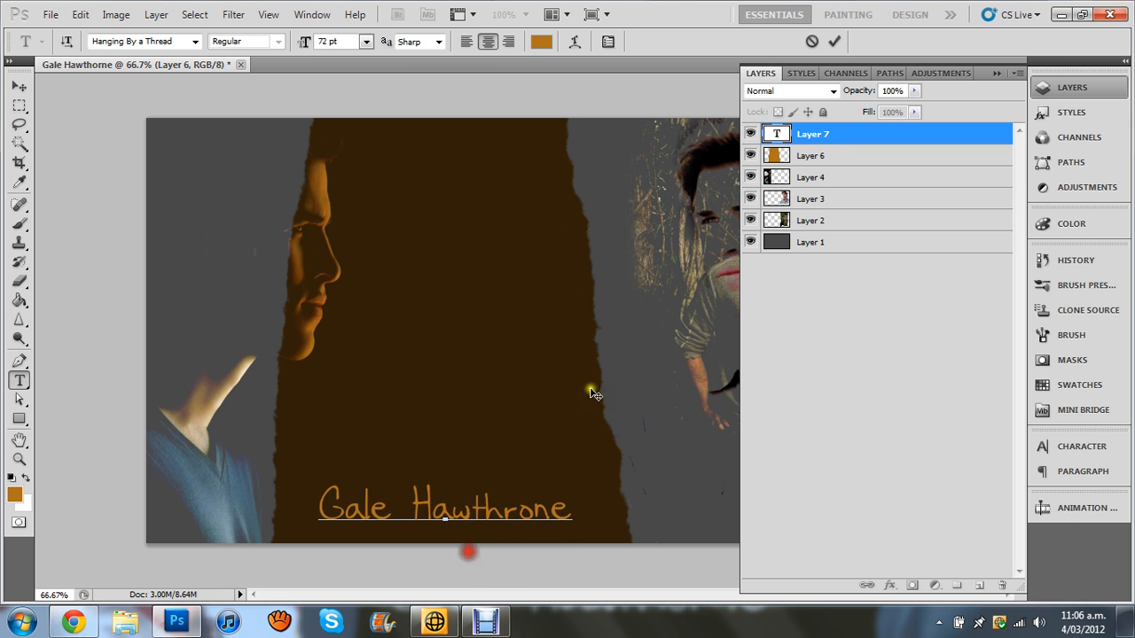
- Commit the text and duplicate its layer within the same document
click(817, 133)
right_click(815, 133)
click(851, 156)
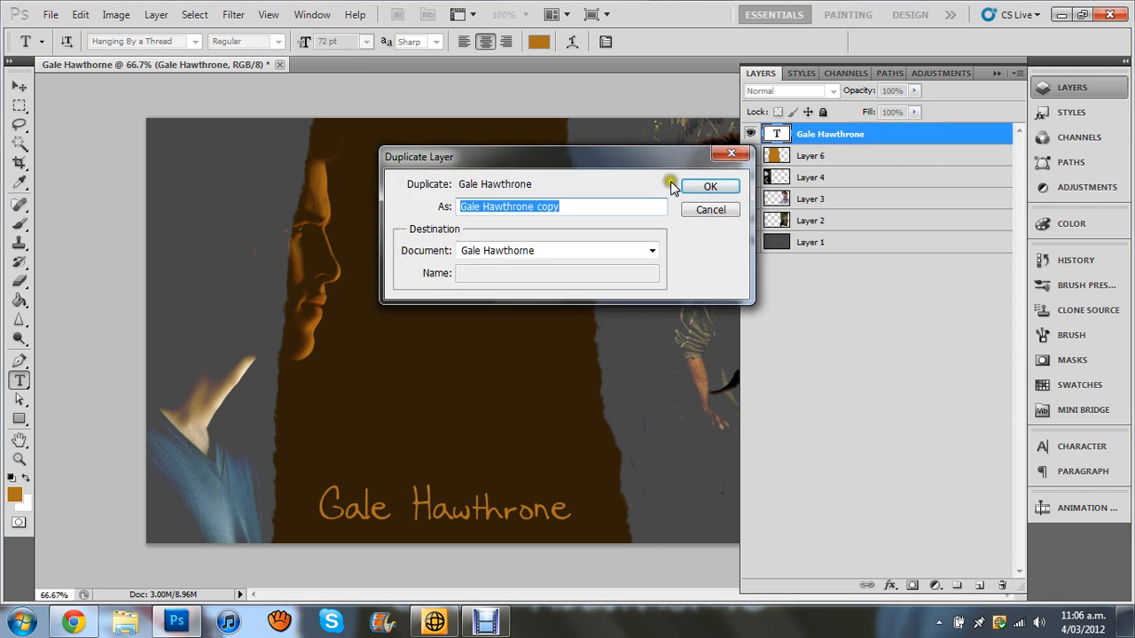
click(705, 186)
- Rasterize the original text layer and apply a Motion Blur with angle 0° and distance 60 pixels
click(833, 156)
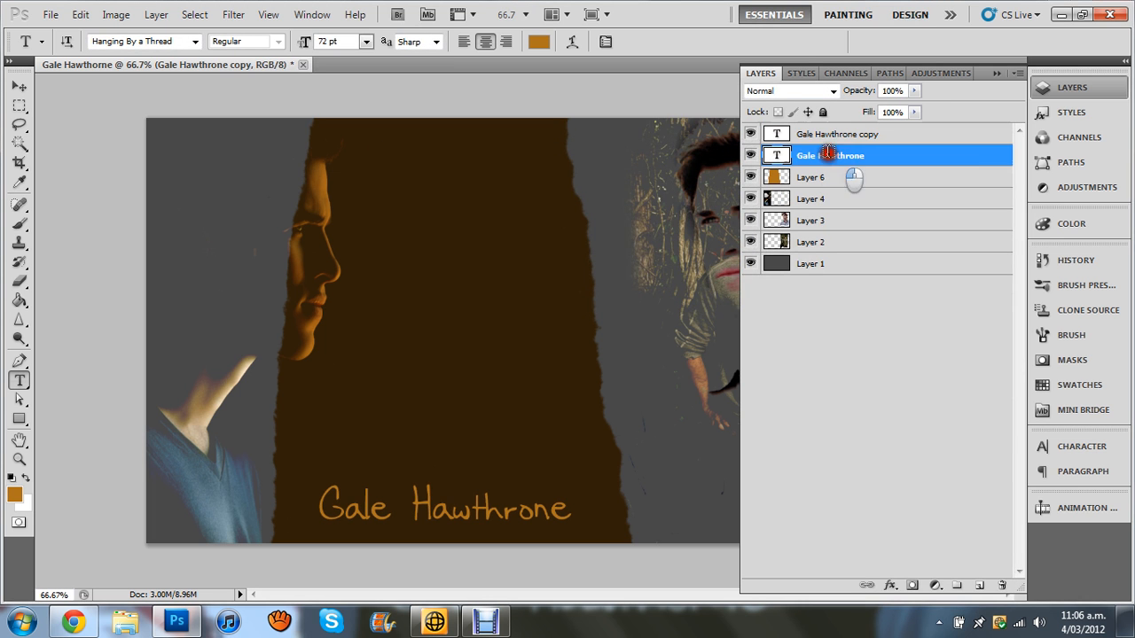
click(233, 15)
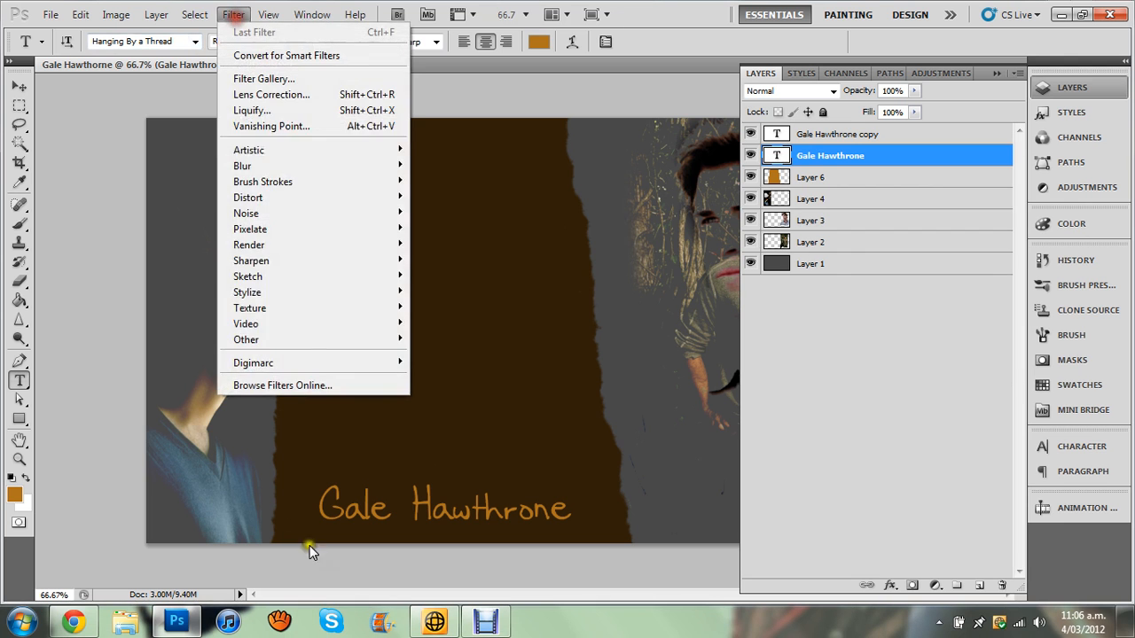
mouse_move(330, 149)
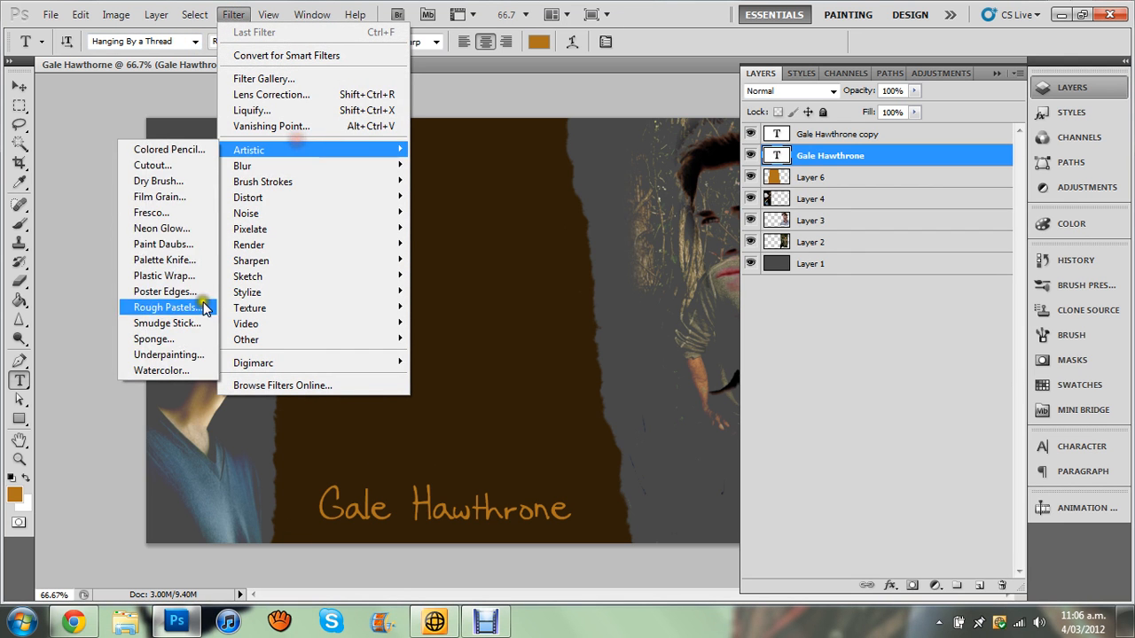
mouse_move(307, 166)
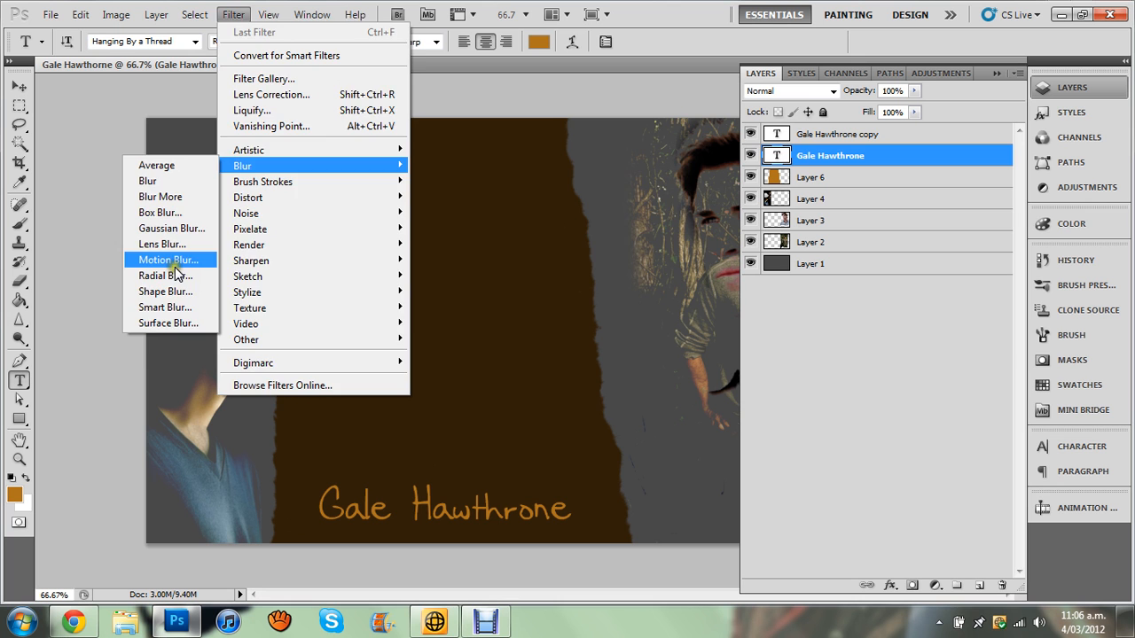
click(175, 264)
click(536, 251)
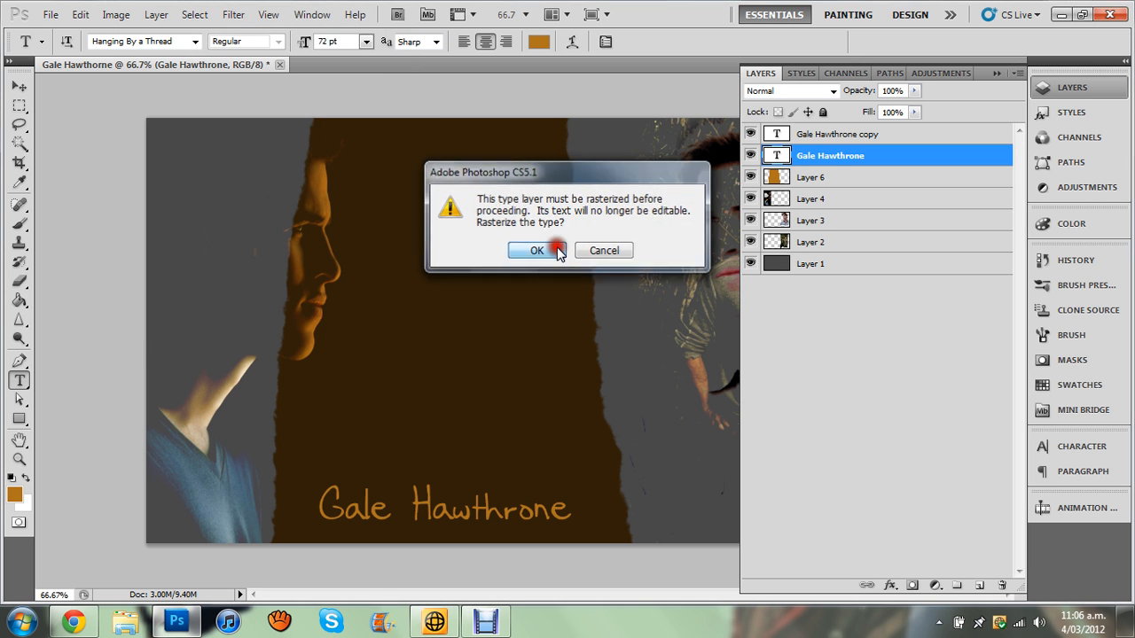
click(467, 396)
click(551, 396)
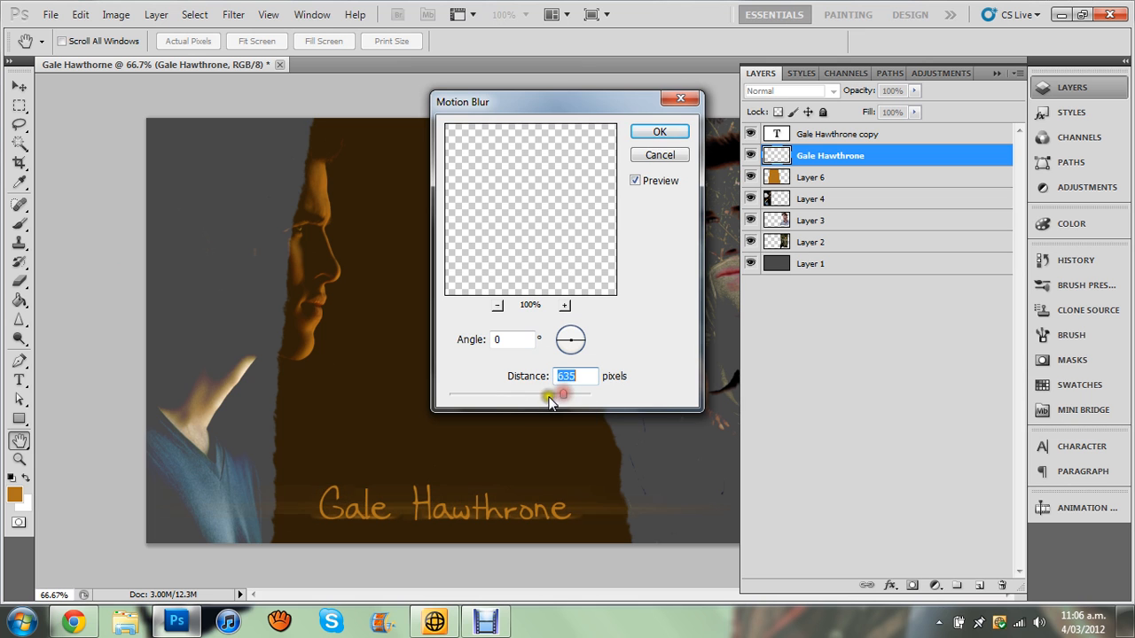
click(491, 397)
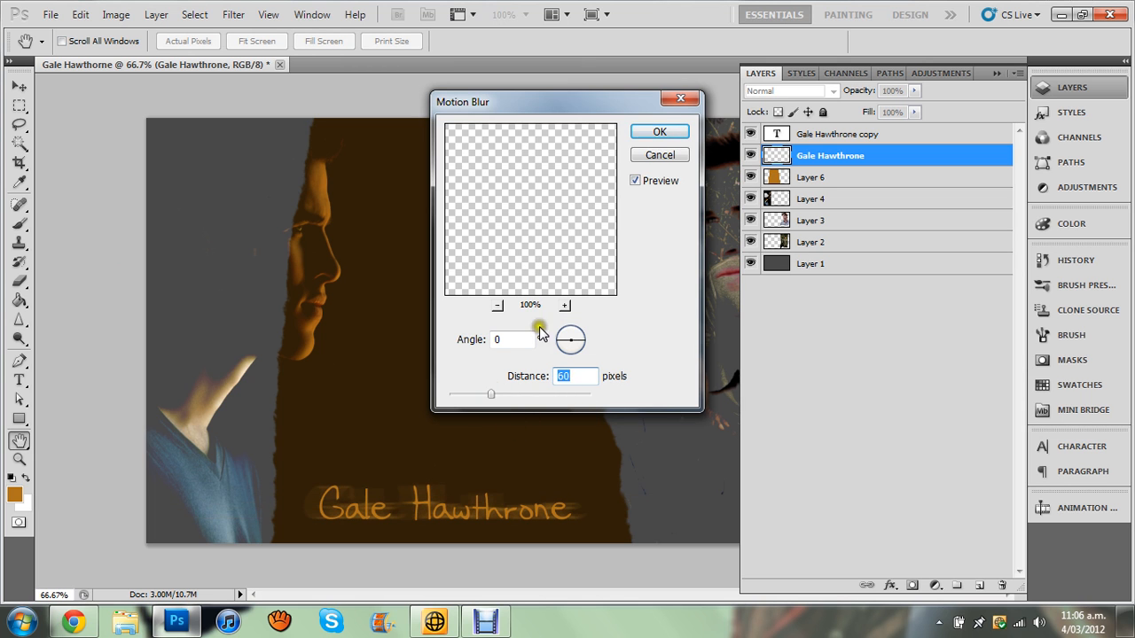
click(661, 127)
click(661, 127)
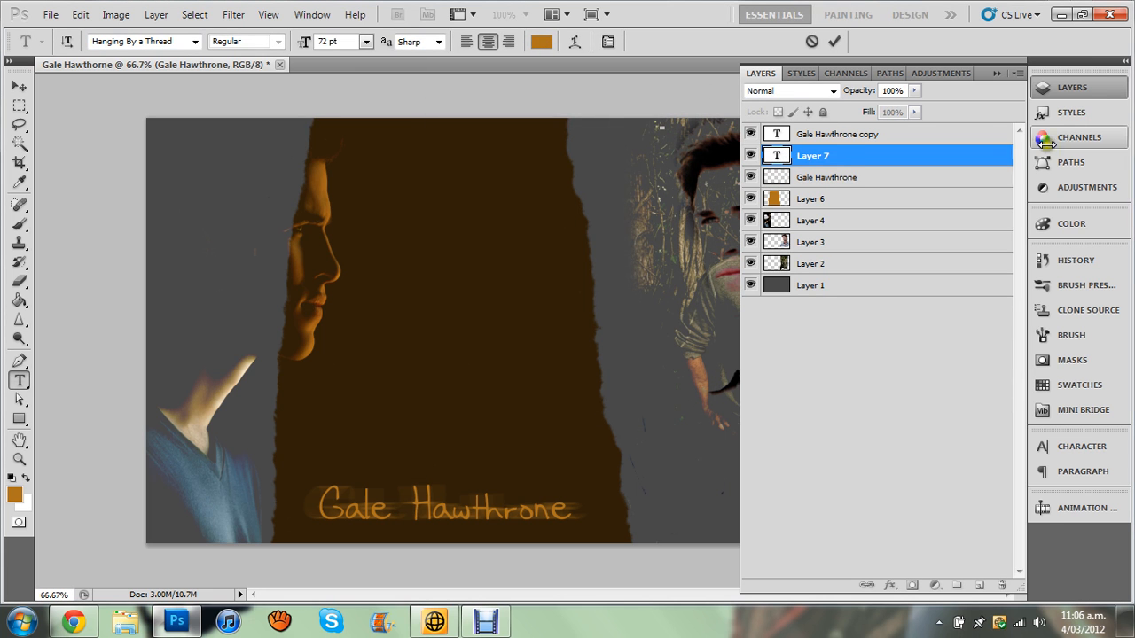
click(833, 153)
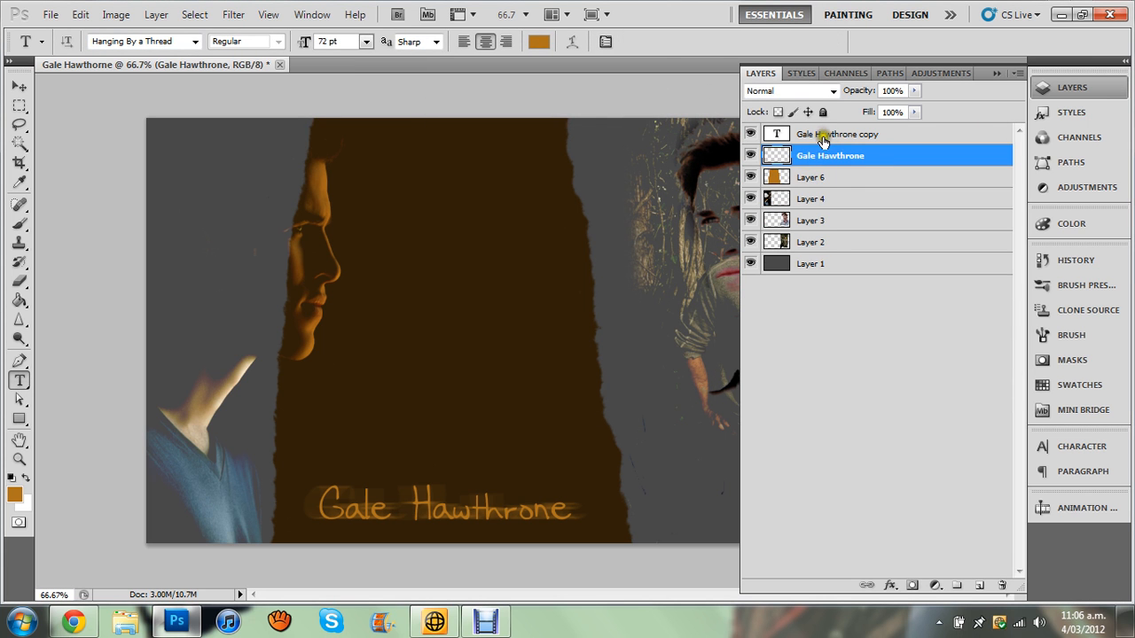
- Merge the two text layers, and merge the result with all remaining layers into a single layer
shift+click(829, 135)
key(ctrl+e)
shift+click(834, 248)
key(ctrl+e)
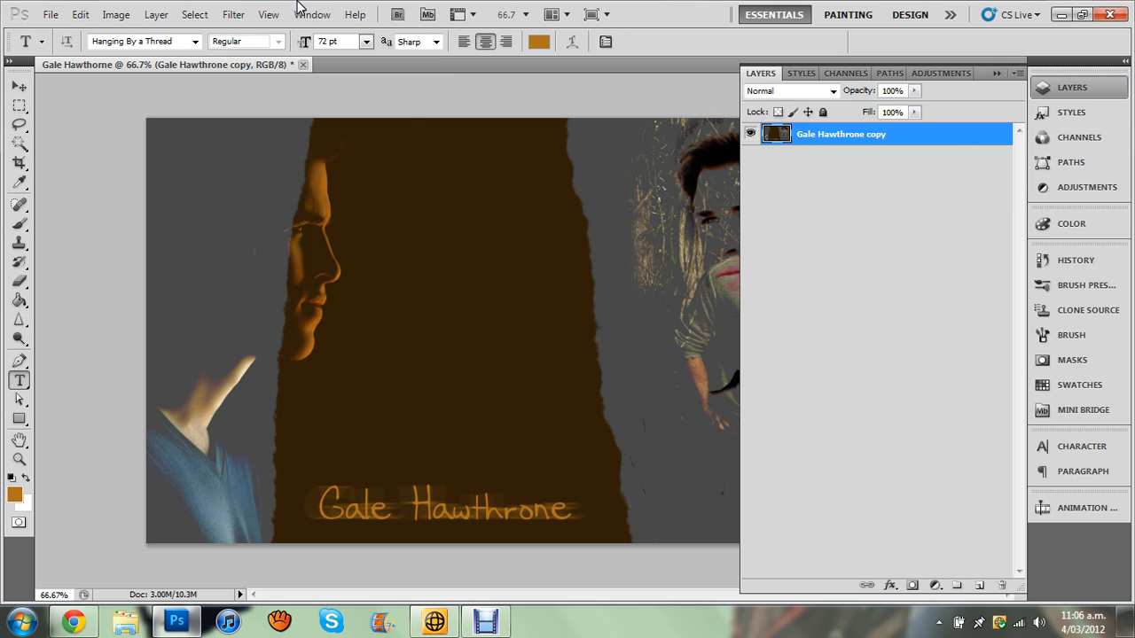
- Add 5.2% Uniform noise to the merged wallpaper layer and hide the layer list
click(233, 15)
mouse_move(250, 213)
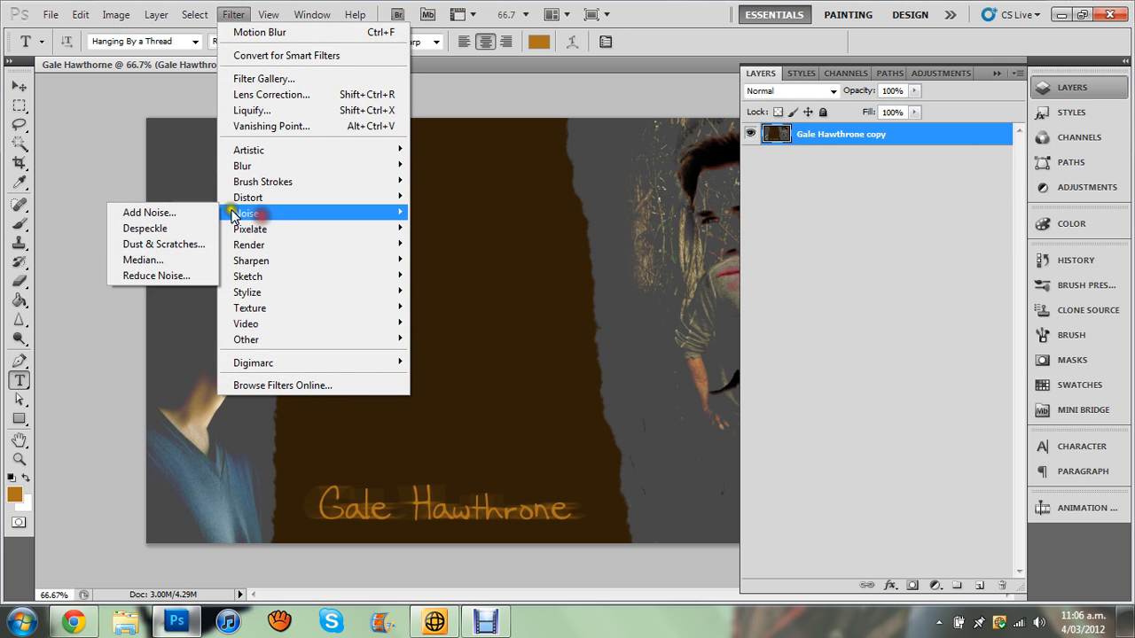
click(168, 213)
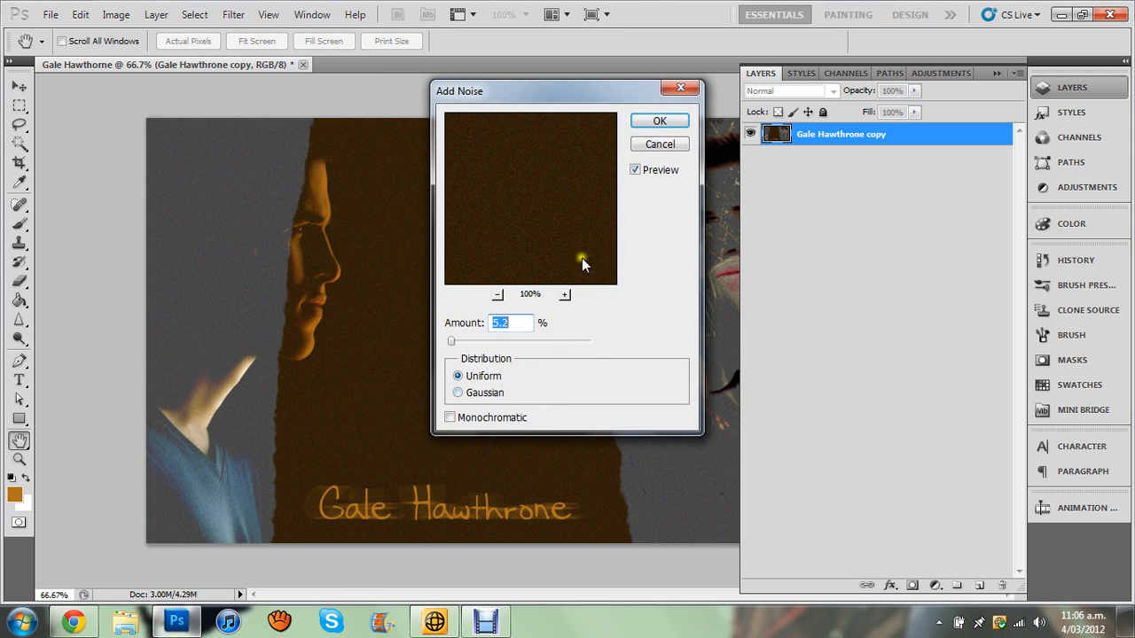
click(660, 121)
key(ctrl+minus)
key(ctrl+minus)
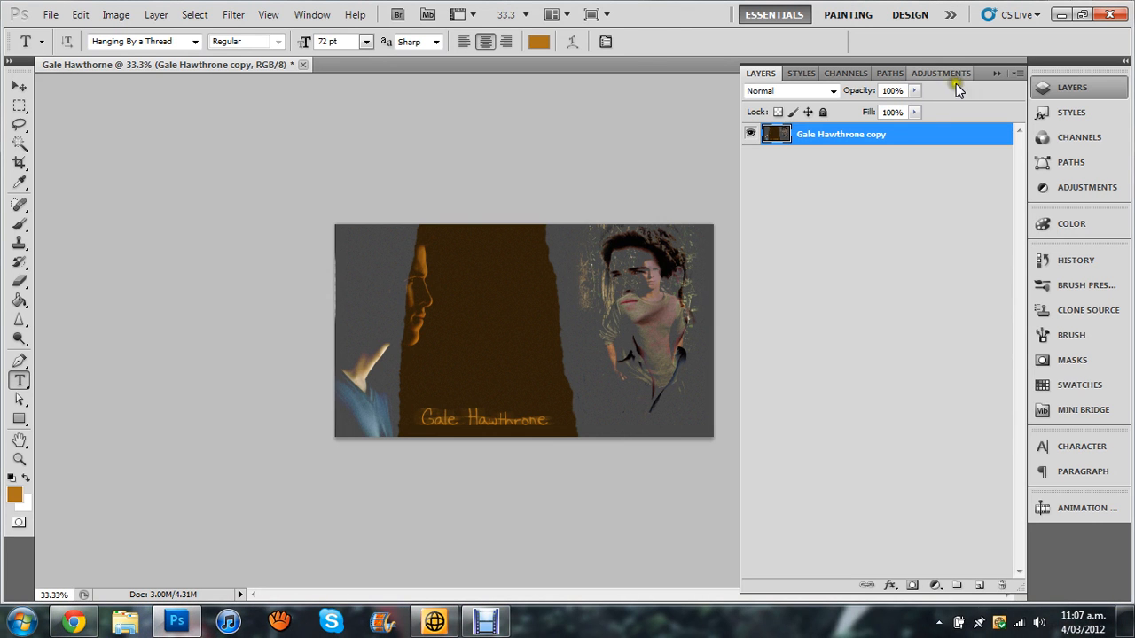
click(994, 75)
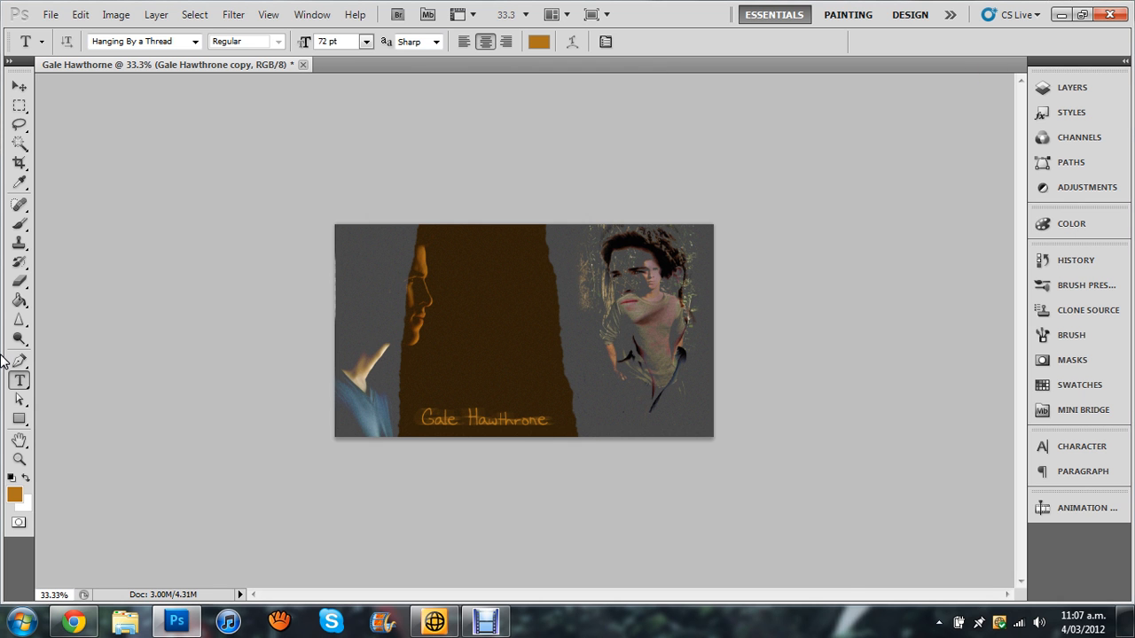
- Start saving the wallpaper and choose New folder (2) inside Pictures as the destination
key(ctrl+s)
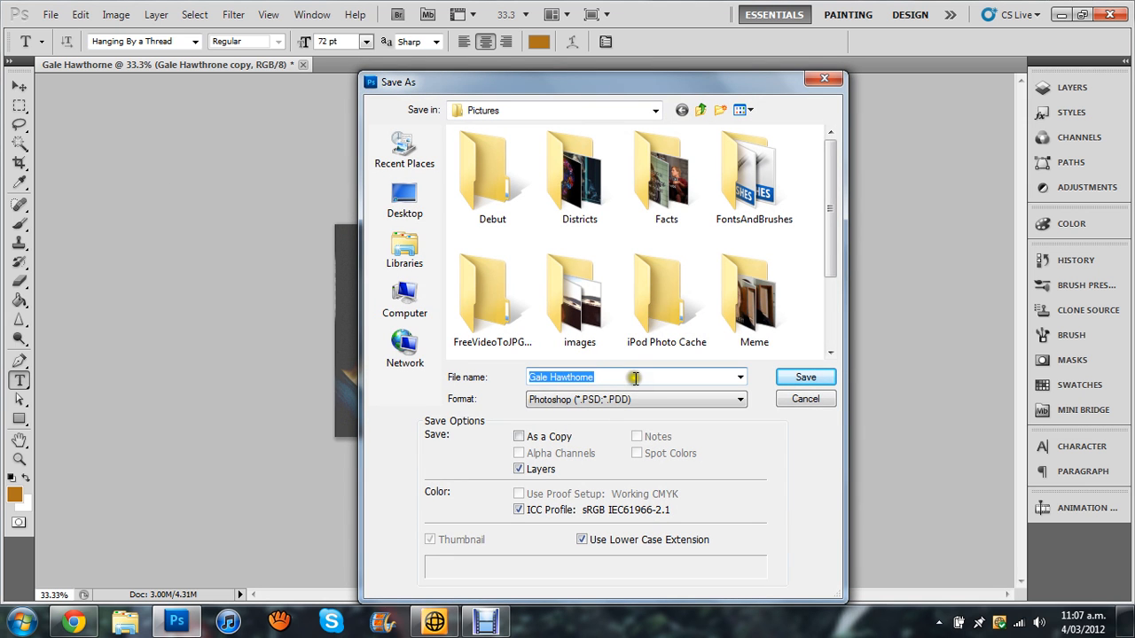
double_click(572, 271)
click(701, 110)
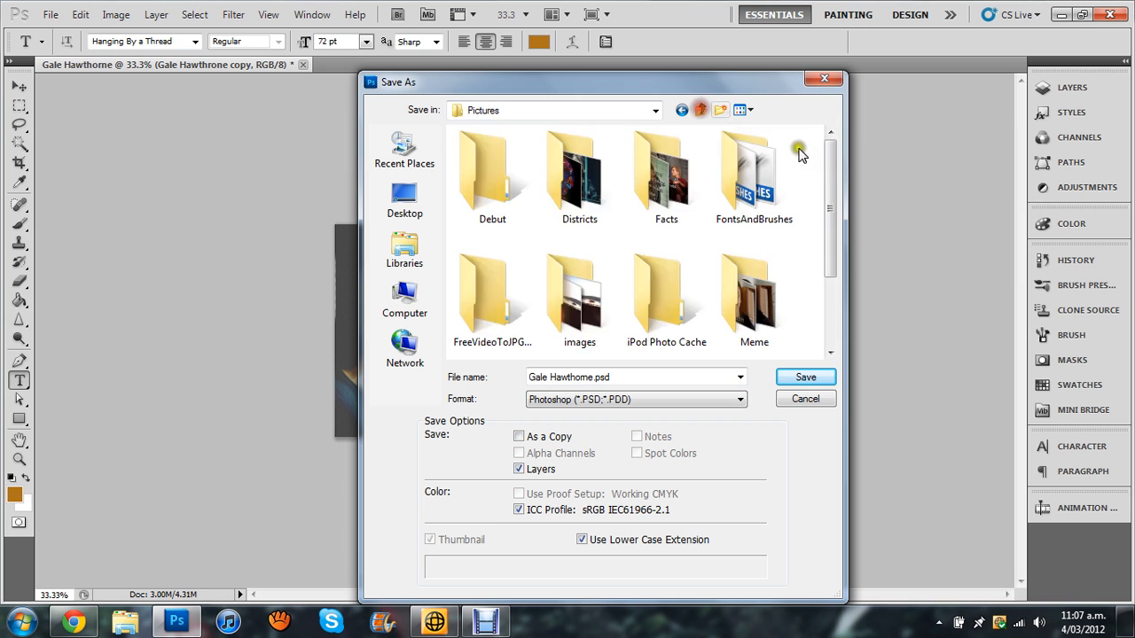
scroll(828, 157, down, 3)
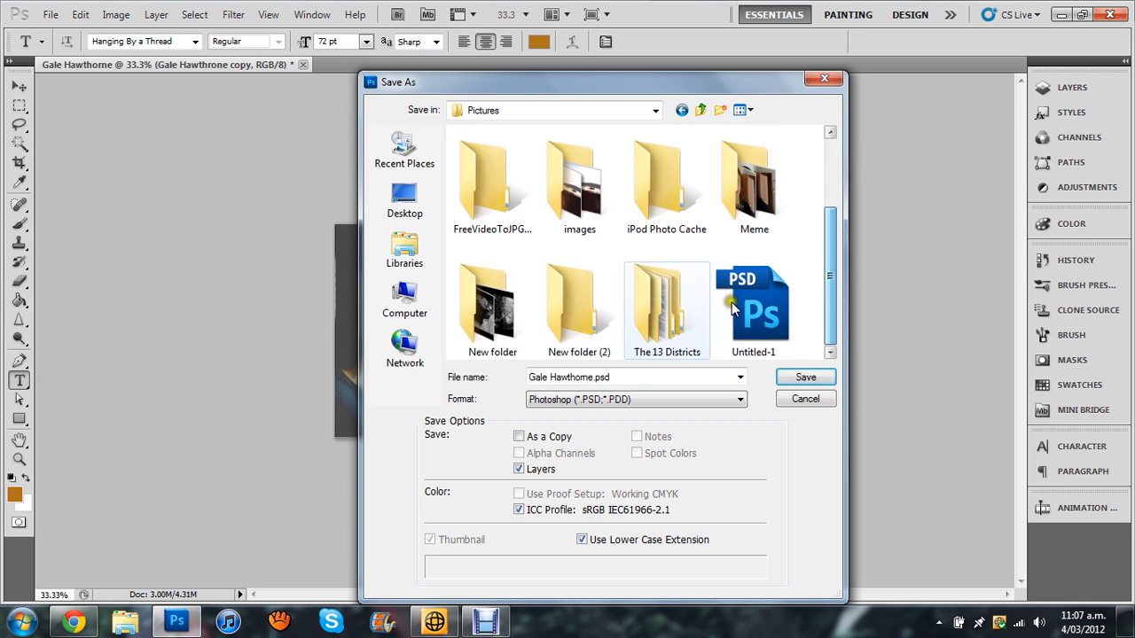
double_click(587, 306)
- Save the wallpaper in JPEG format under the name Gale Hawthorne2.jpg, accepting the JPEG options
click(587, 400)
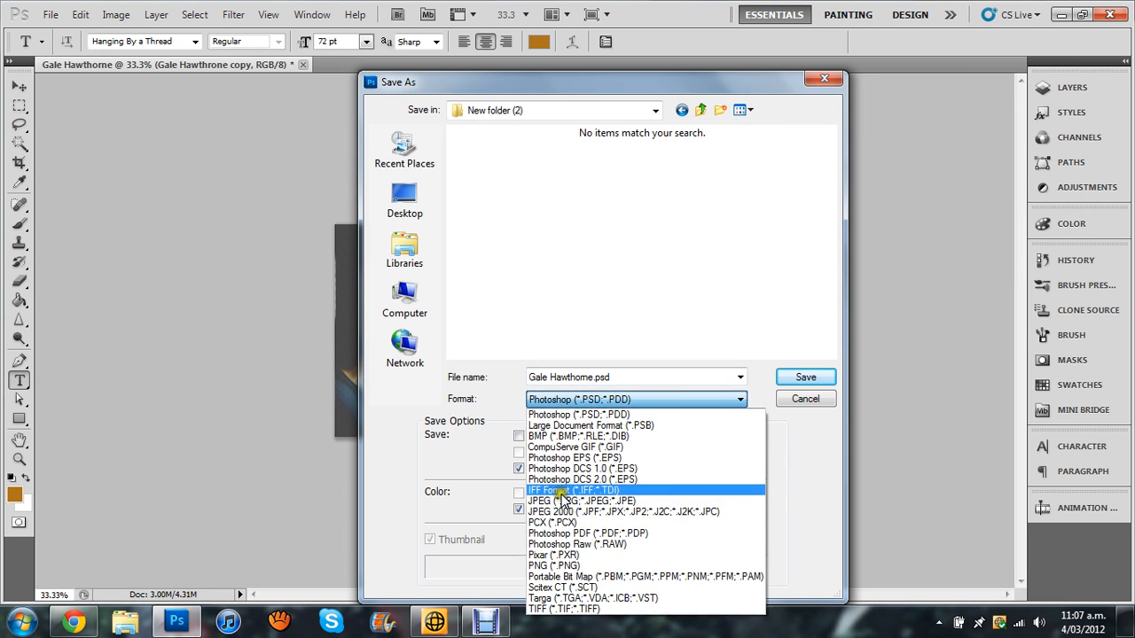
click(543, 500)
double_click(561, 376)
click(590, 377)
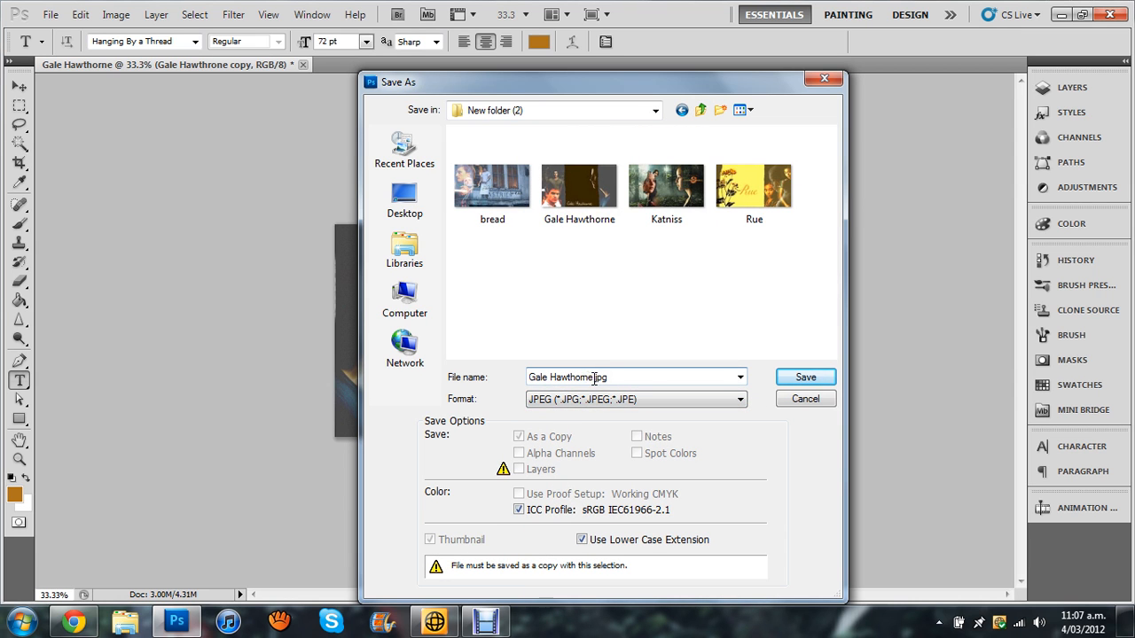
text(2)
click(801, 375)
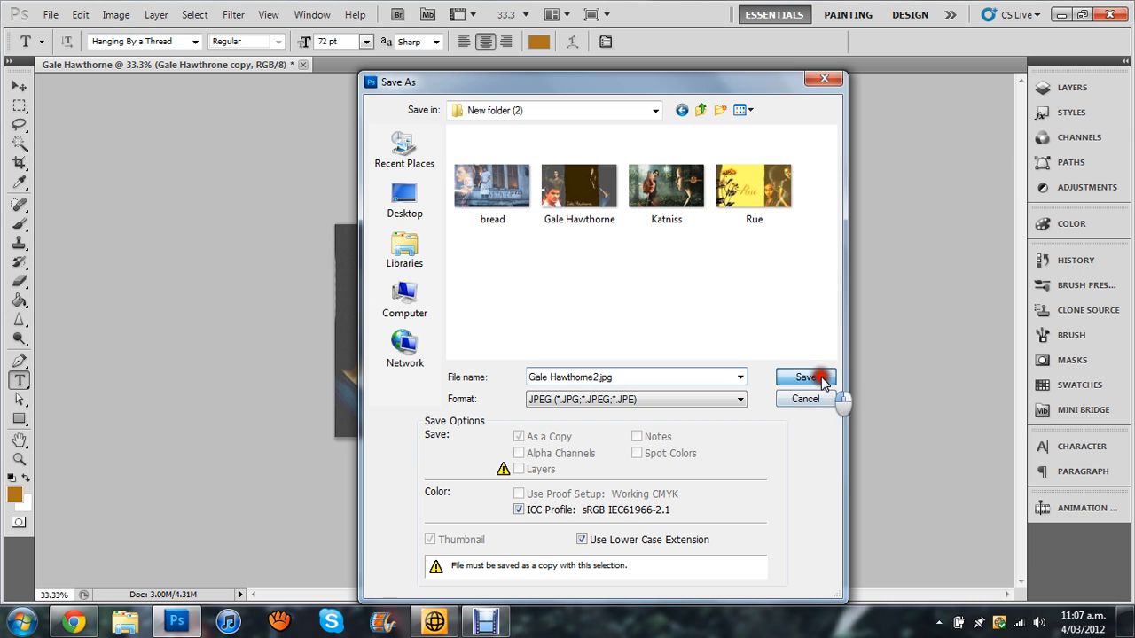
click(681, 159)
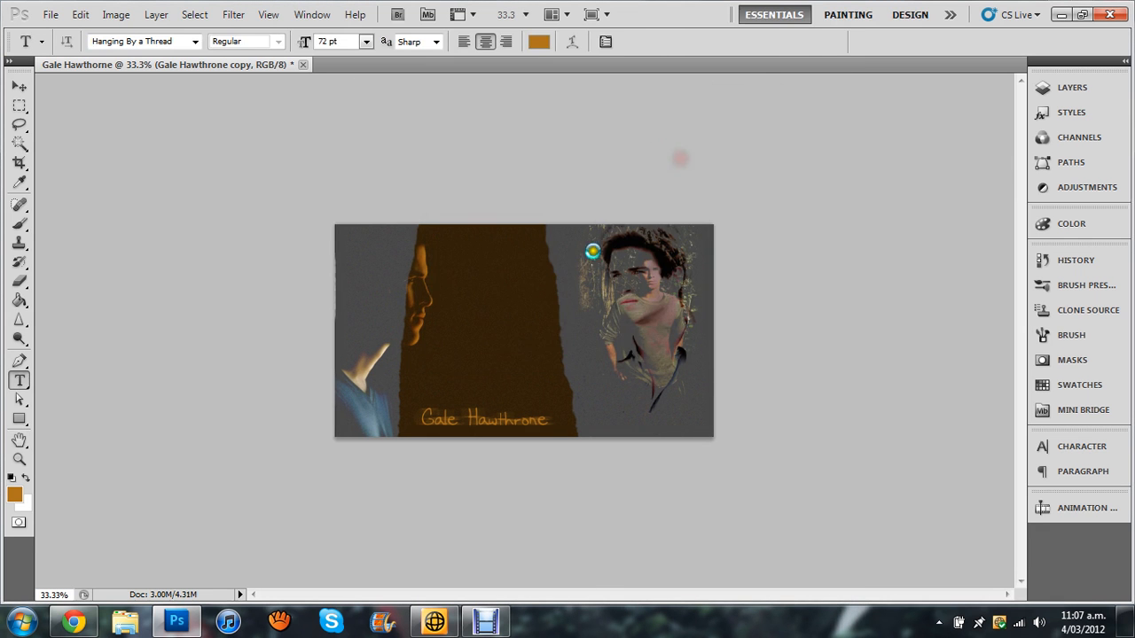
click(485, 621)
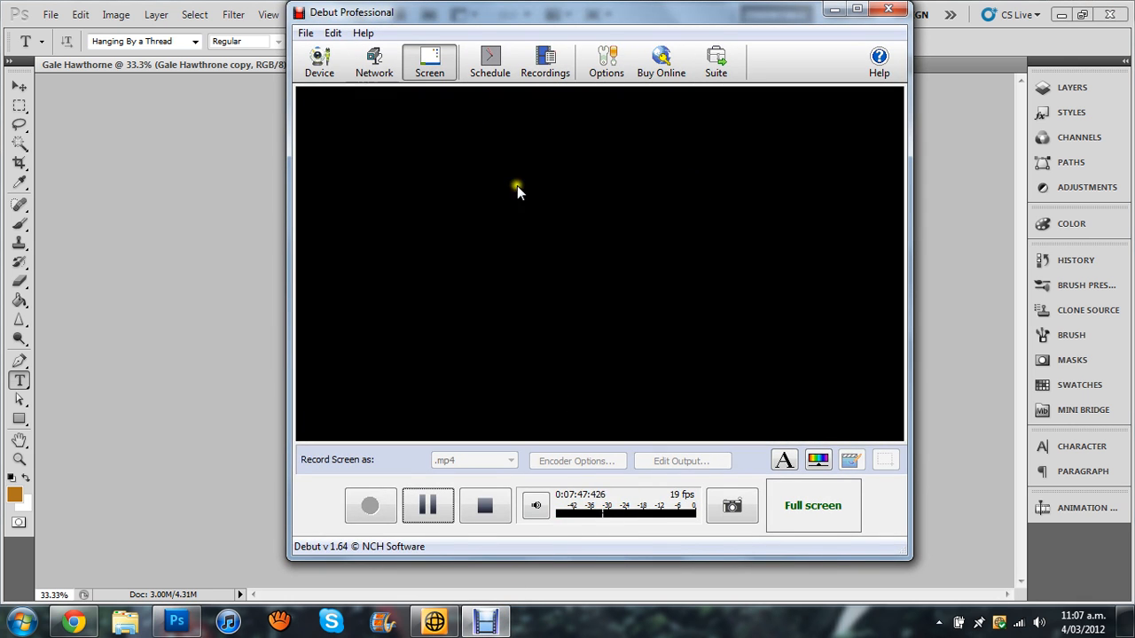